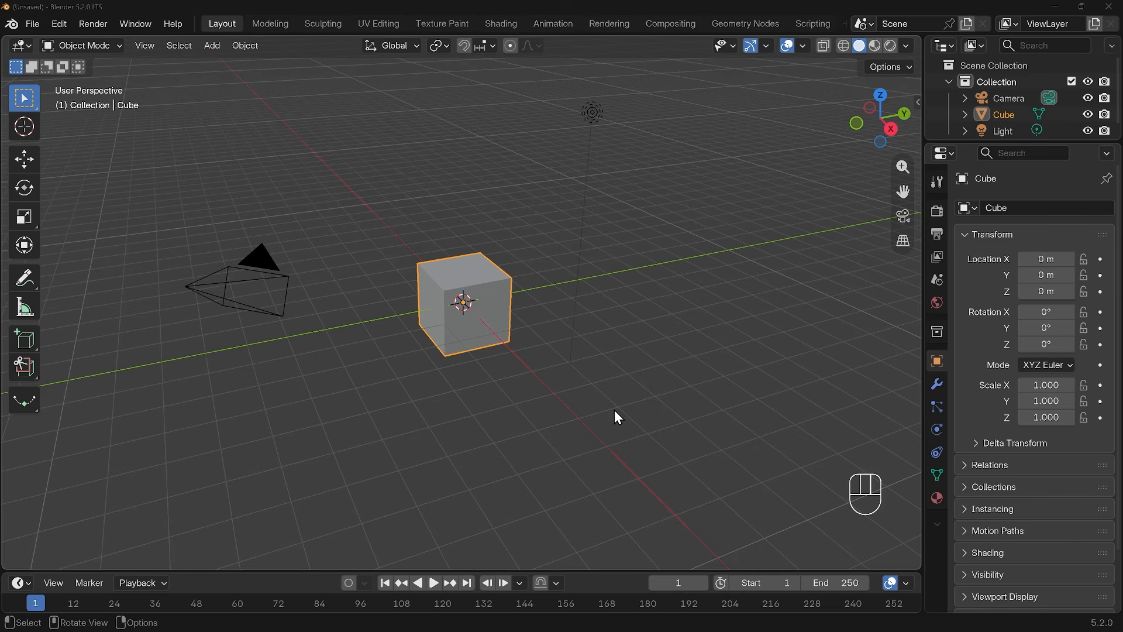
# Step: Delete the default cube and add a mesh plane at the origin
pyautogui.click(485, 322)
pyautogui.press('Delete')
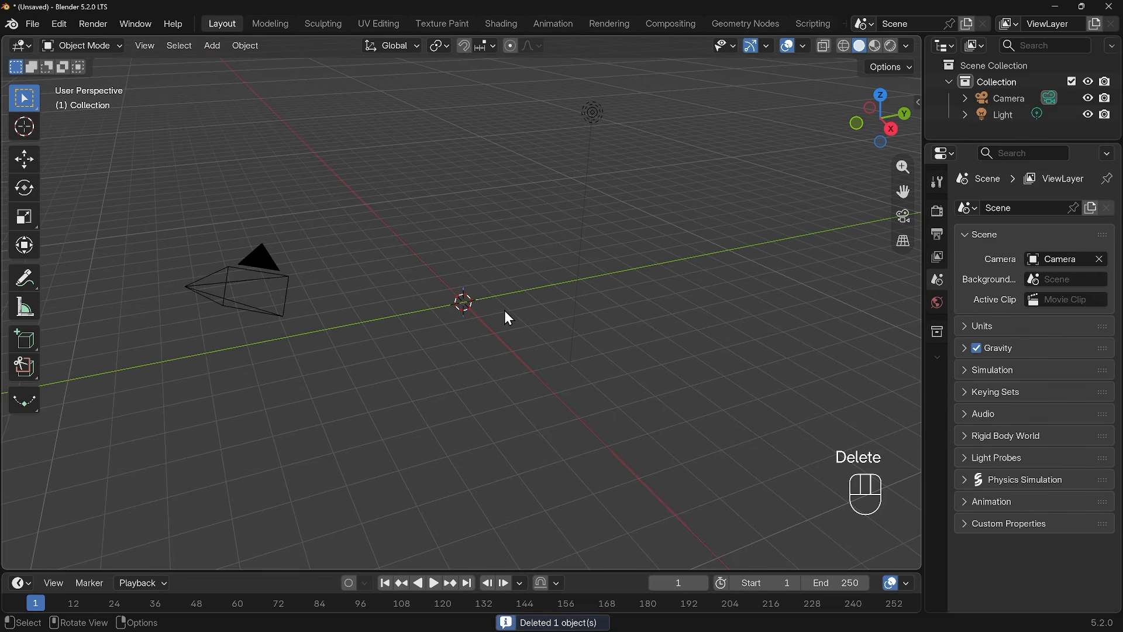
pyautogui.hotkey('shift', 'a')
pyautogui.moveTo(508, 318)
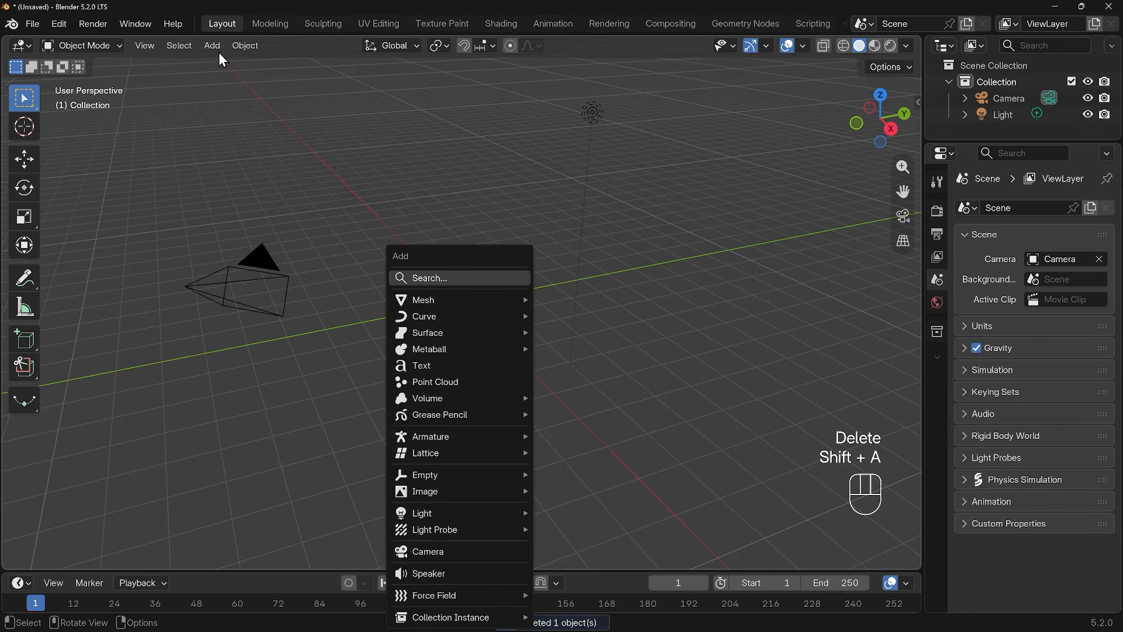
pyautogui.click(214, 47)
pyautogui.moveTo(235, 62)
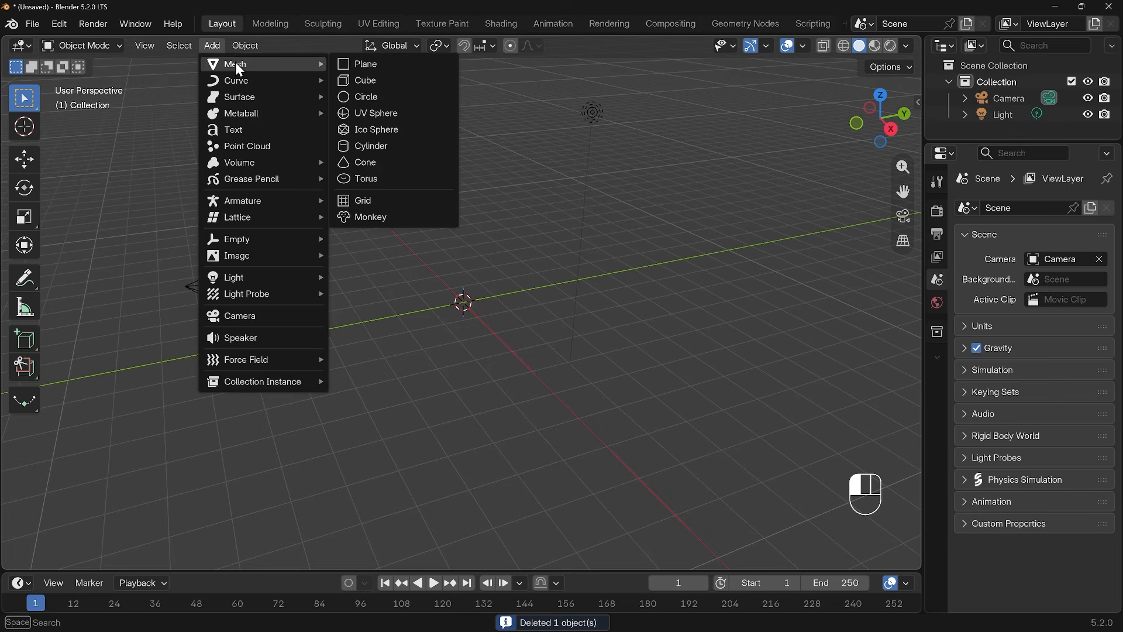
pyautogui.click(347, 64)
pyautogui.scroll(8, 481, 317)
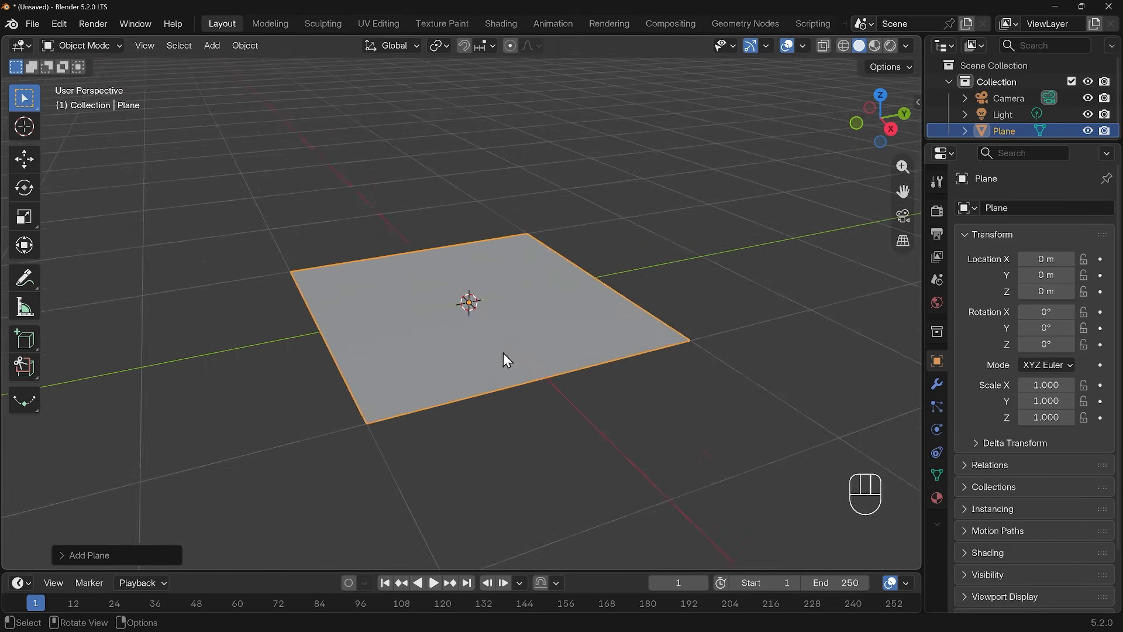
pyautogui.moveTo(503, 353); pyautogui.dragTo(549, 370, button='middle')
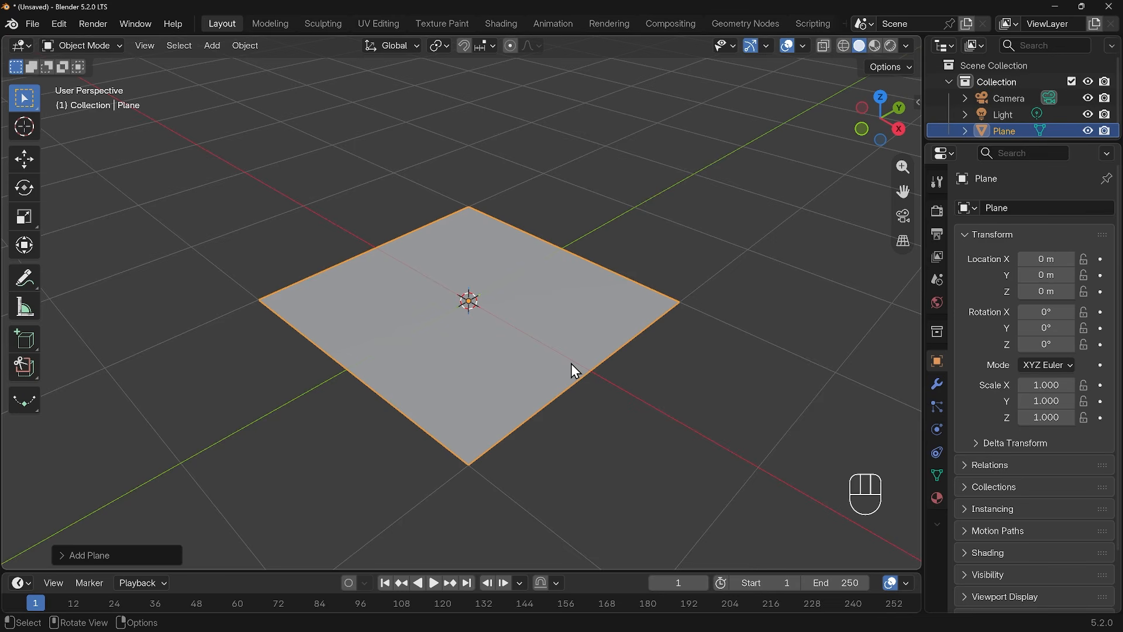
# Step: Subdivide the whole plane with 70 cuts in Edit Mode and return to Object Mode
pyautogui.press('Tab')
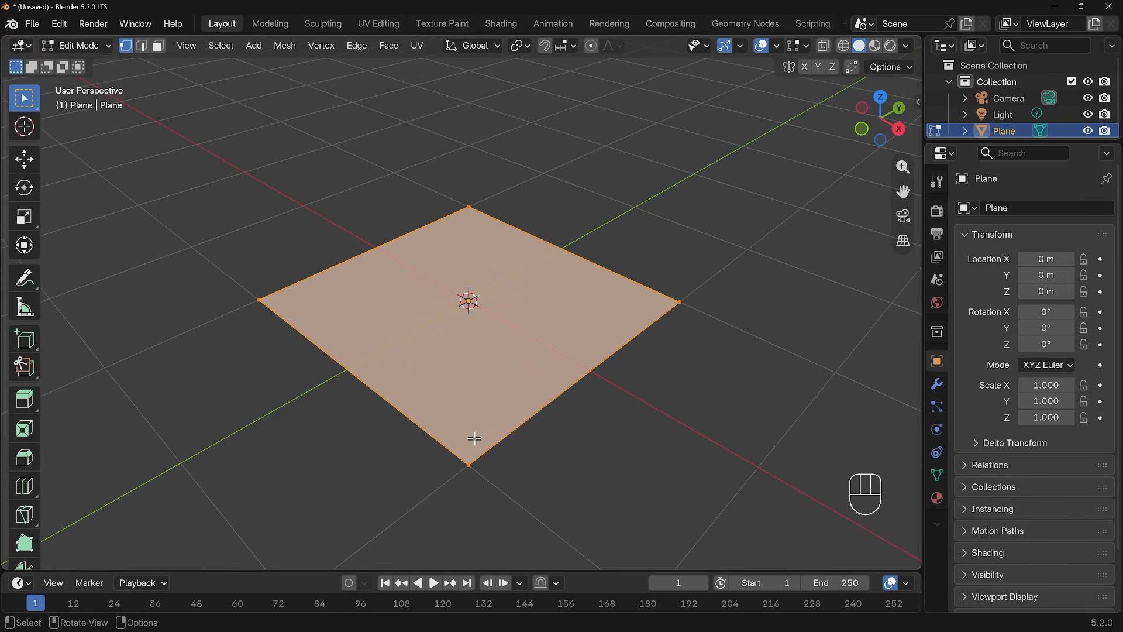
pyautogui.rightClick(479, 322)
pyautogui.click(410, 255)
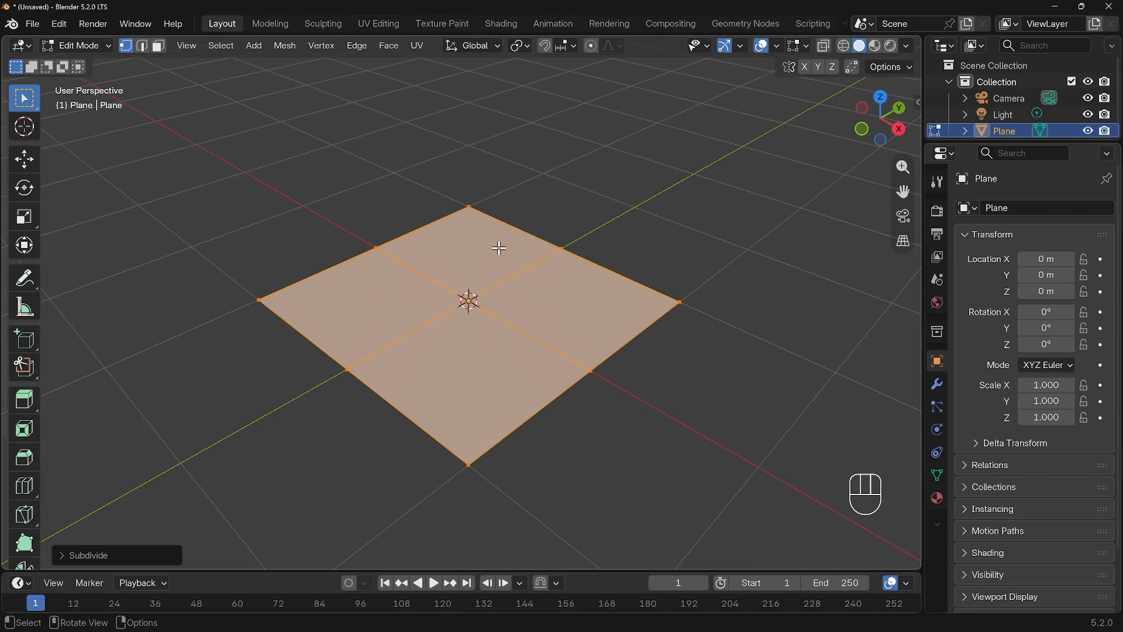
pyautogui.click(61, 557)
pyautogui.click(199, 443)
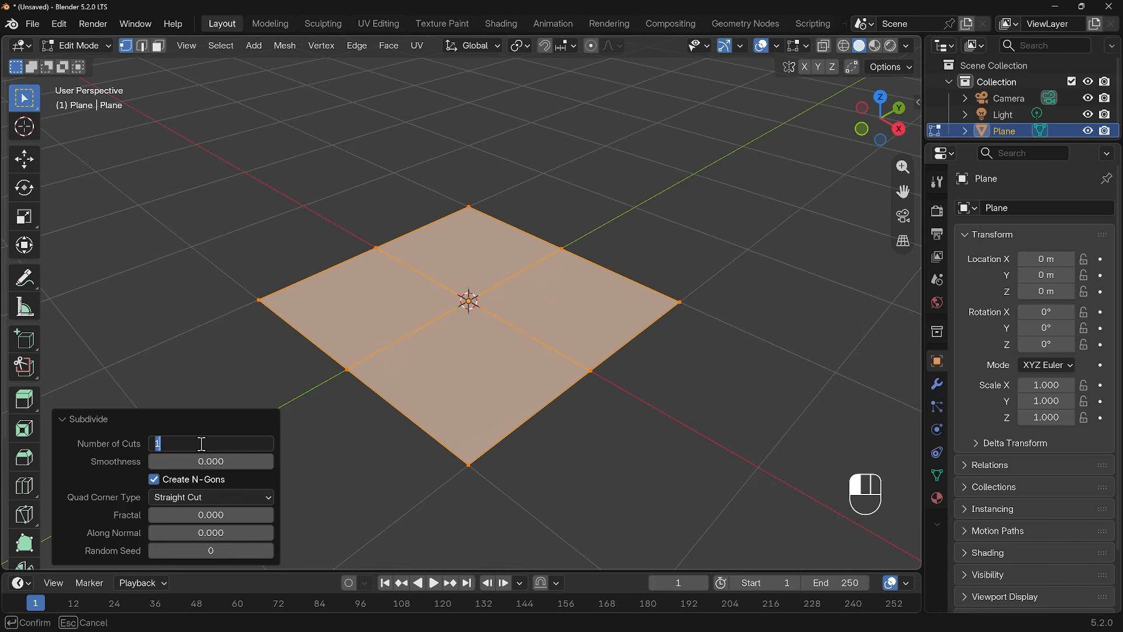
pyautogui.write('70')
pyautogui.press('Return')
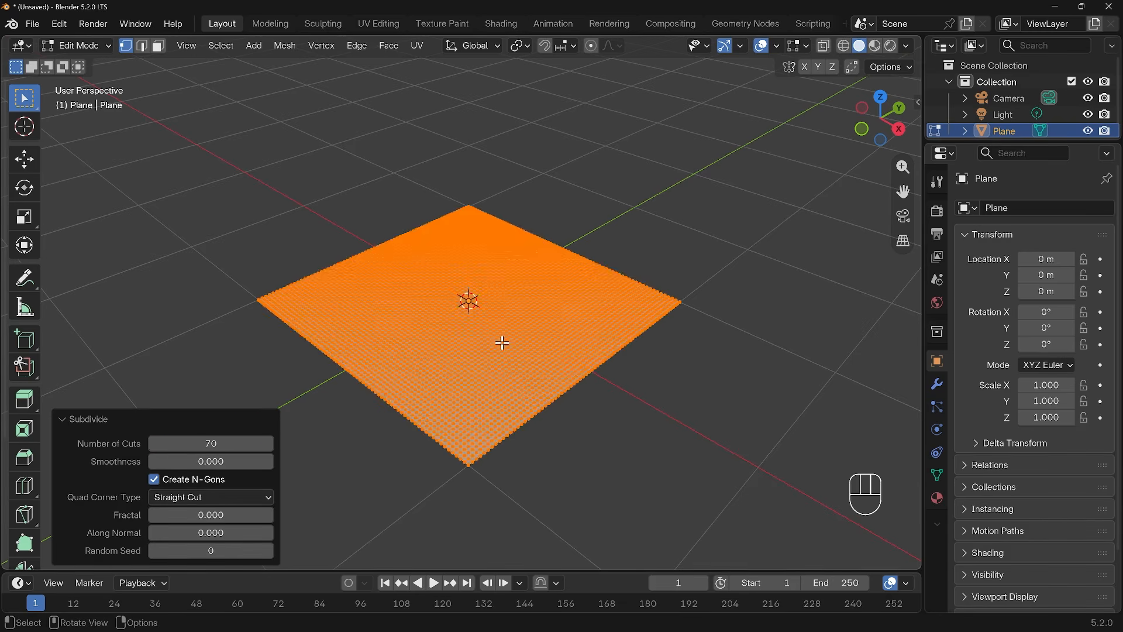
pyautogui.scroll(3, 501, 344)
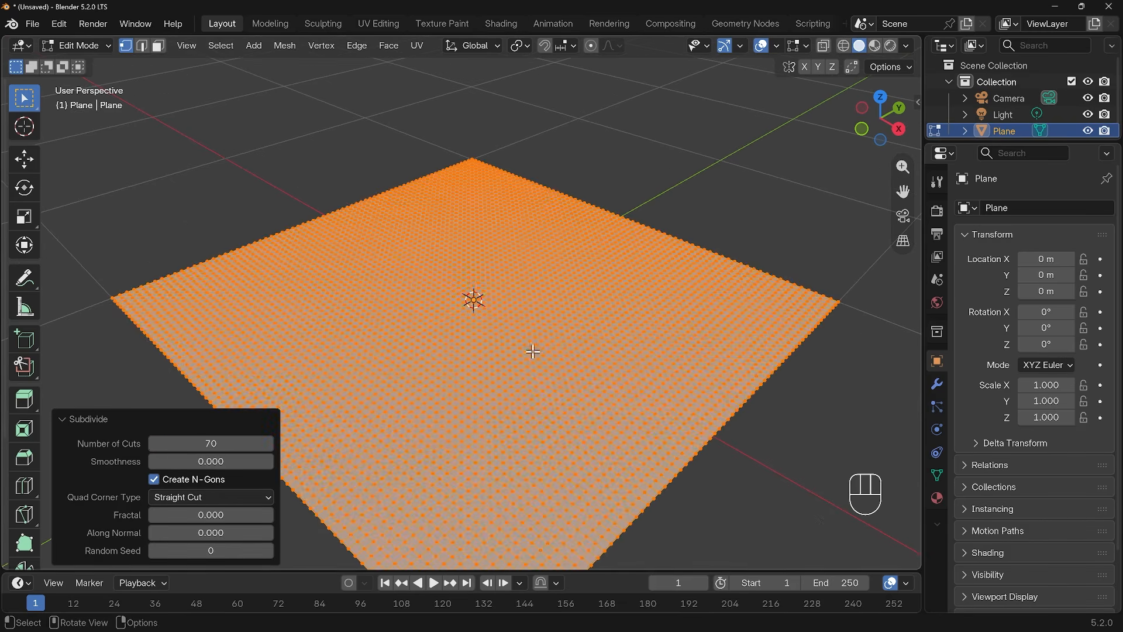
pyautogui.click(65, 420)
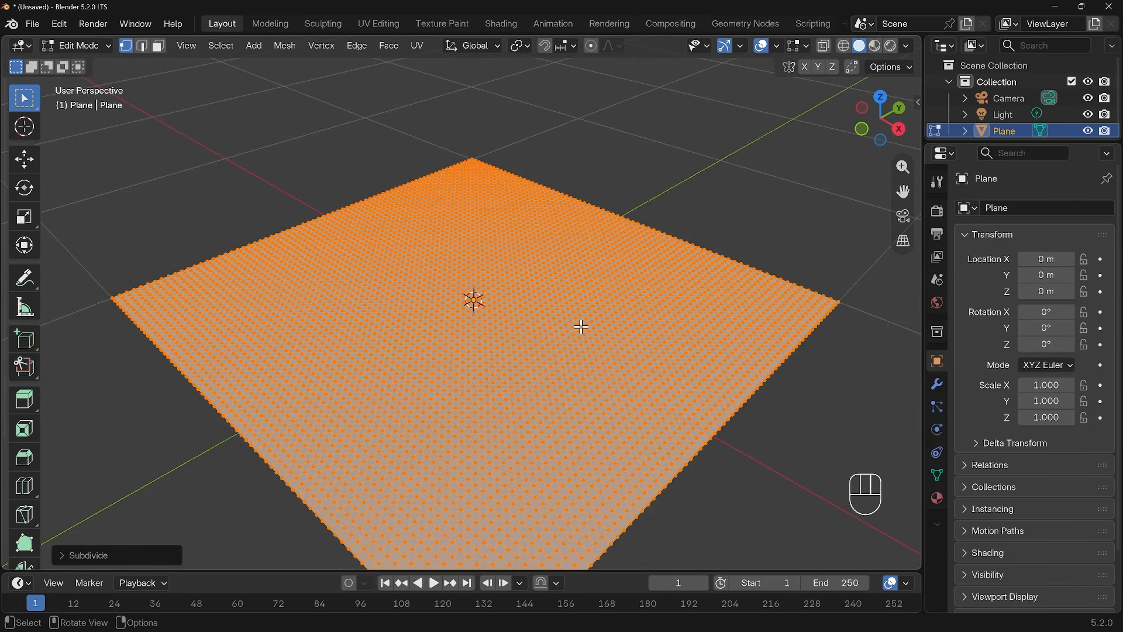
pyautogui.press('Tab')
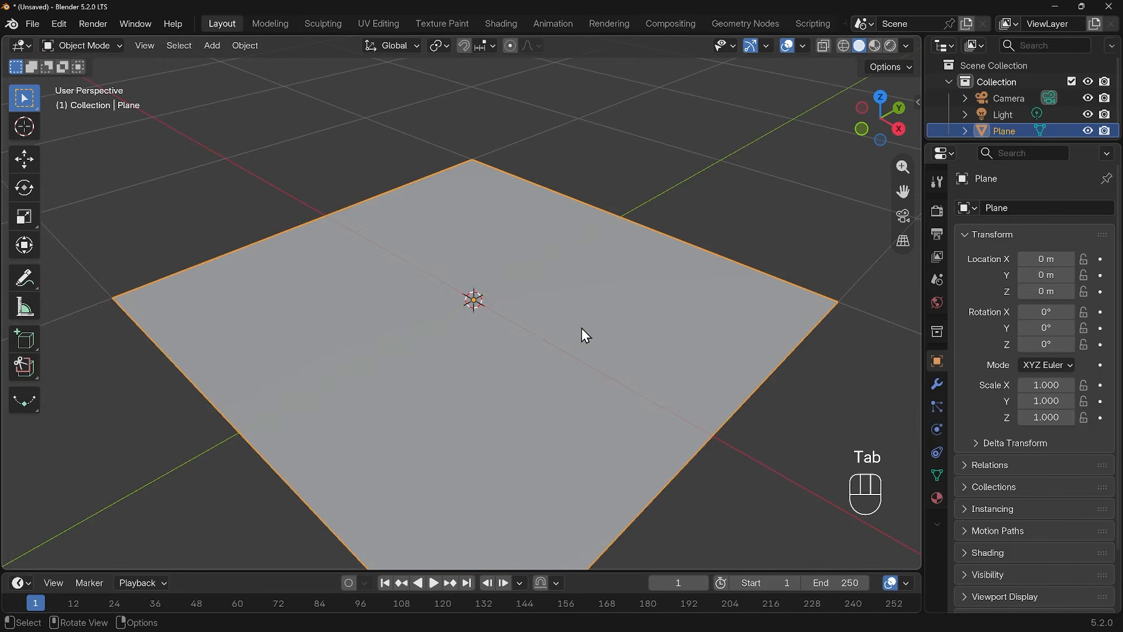
# Step: Add the Cloth Dynamics (Experimental) modifier to the plane and widen the properties editor
pyautogui.click(937, 387)
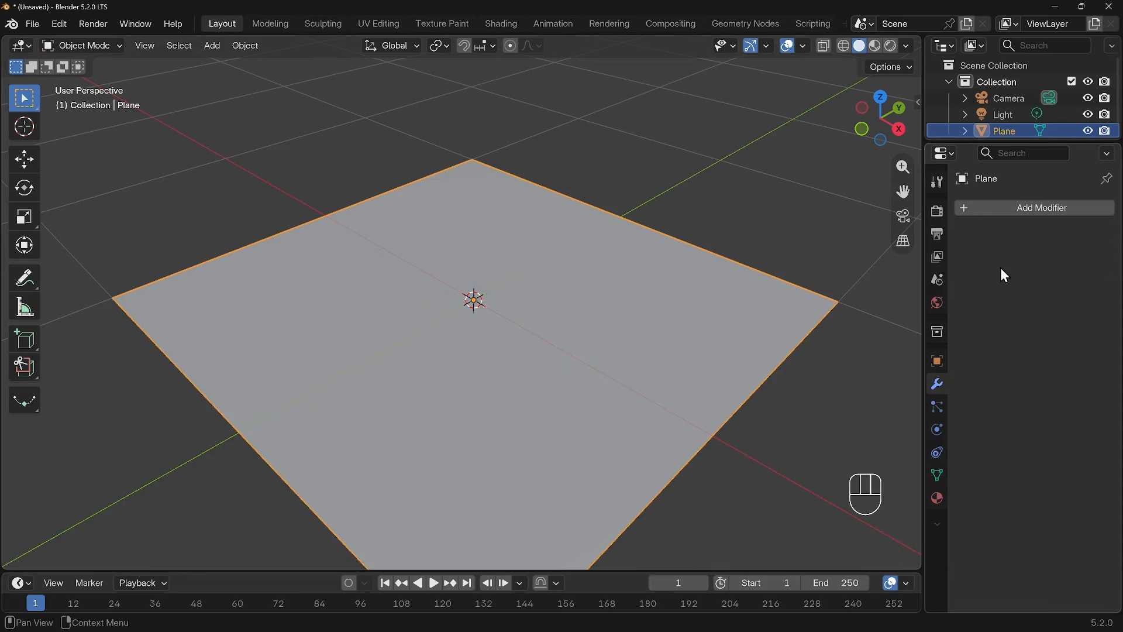
pyautogui.click(1011, 208)
pyautogui.write('cloth')
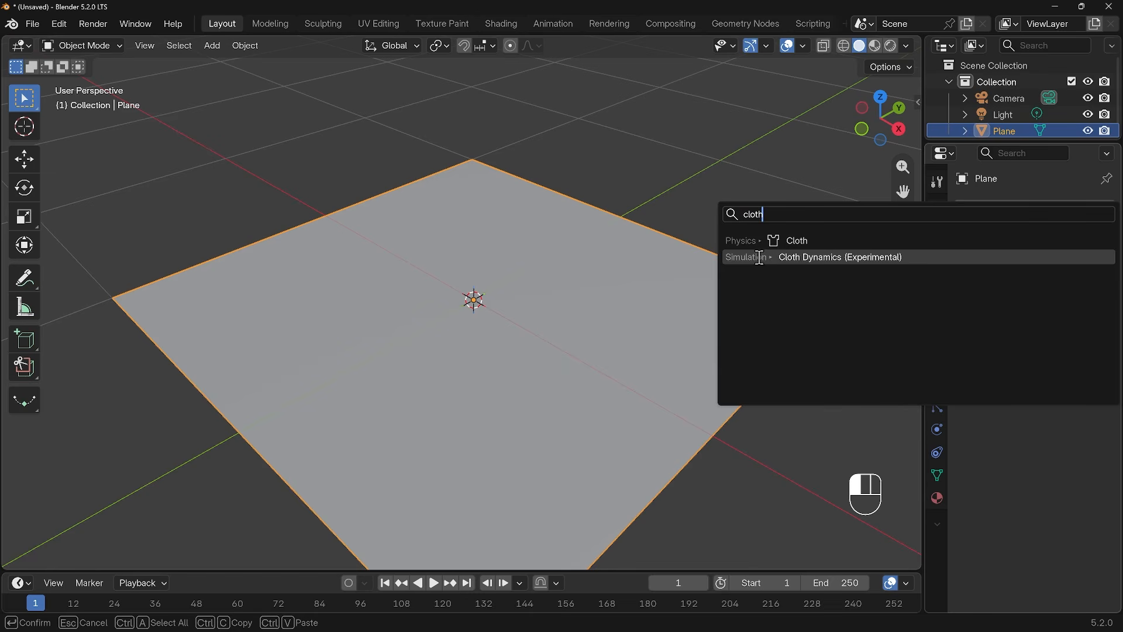
pyautogui.click(833, 258)
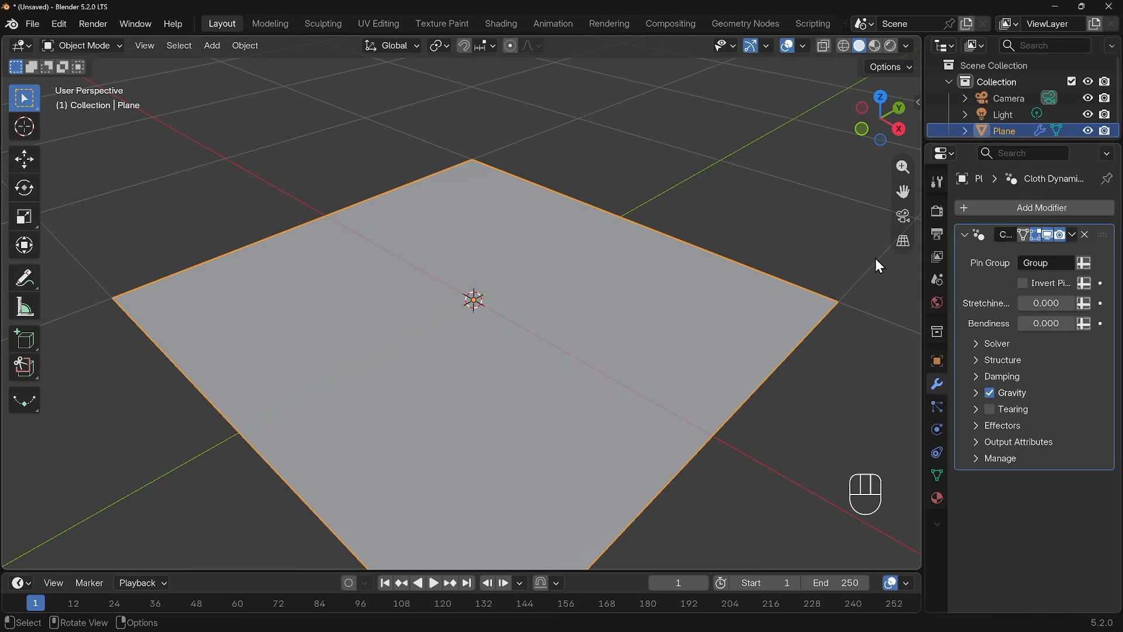
pyautogui.moveTo(924, 260); pyautogui.dragTo(782, 263)
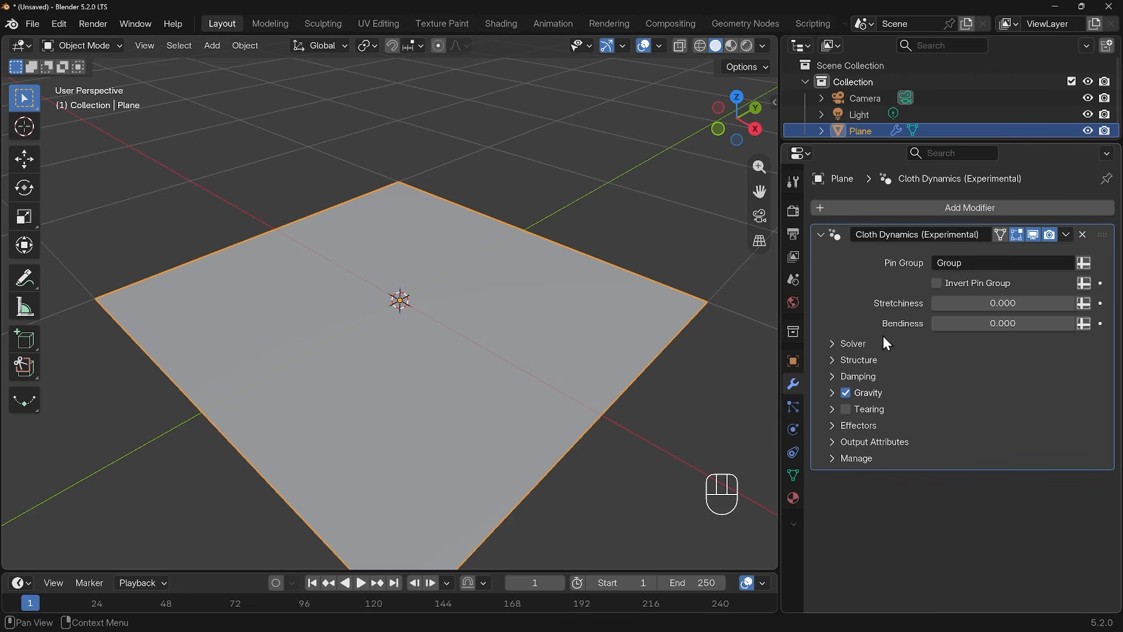
# Step: Inspect the modifier's node group in the Geometry Nodes workspace and return to the Layout workspace
pyautogui.click(719, 26)
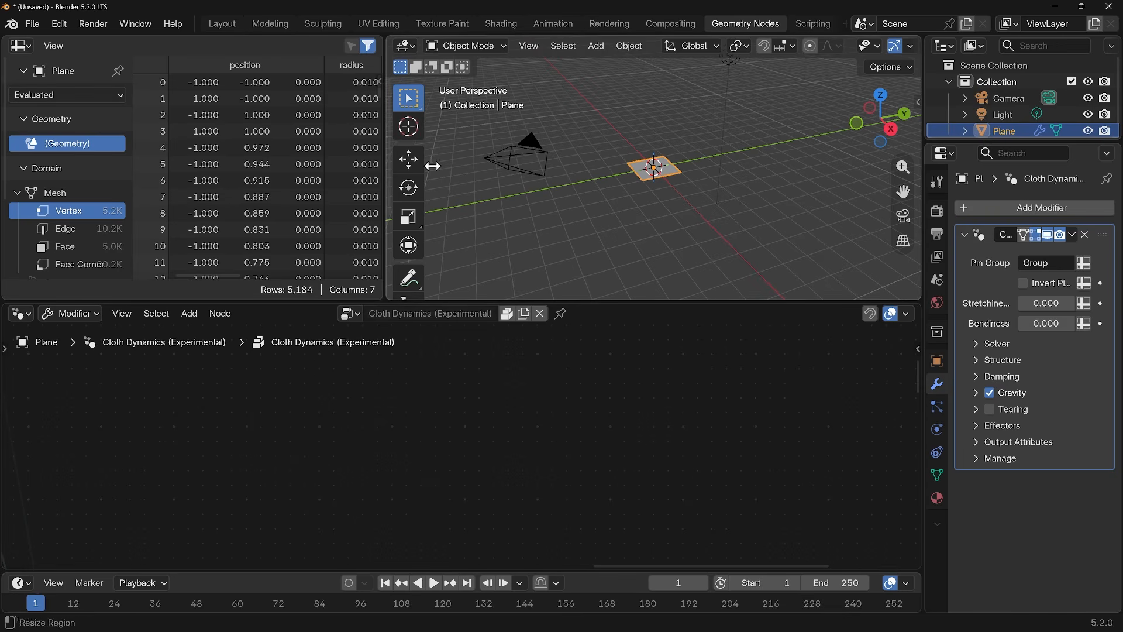
pyautogui.click(225, 25)
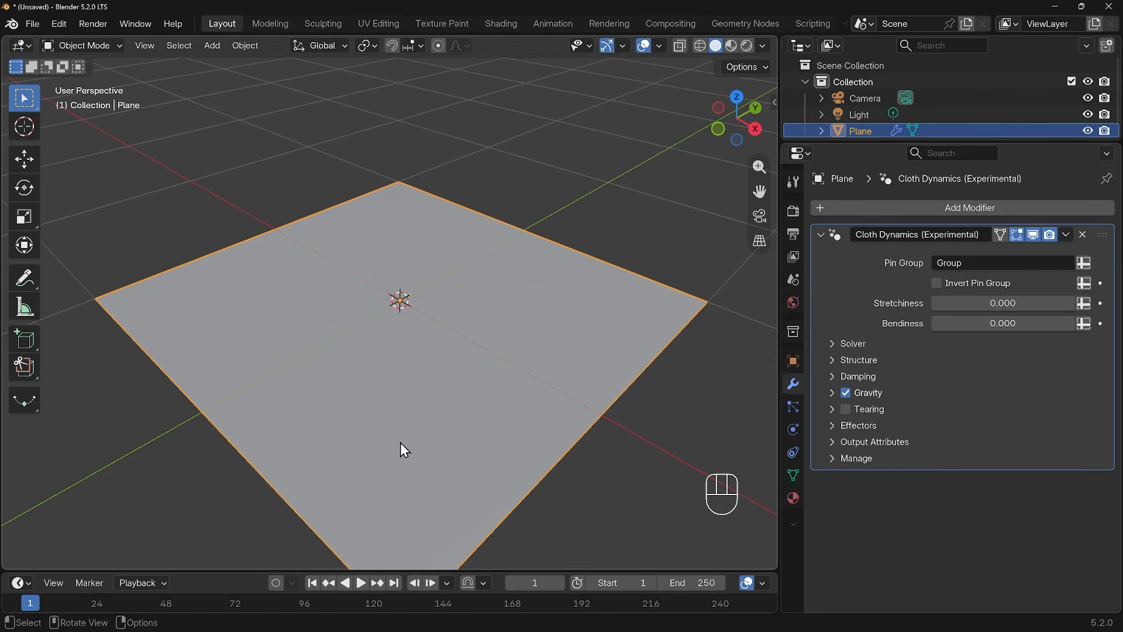
# Step: Play the cloth simulation to about frame 102, enlarging the timeline to view the cached range
pyautogui.press('space')
pyautogui.press('space')
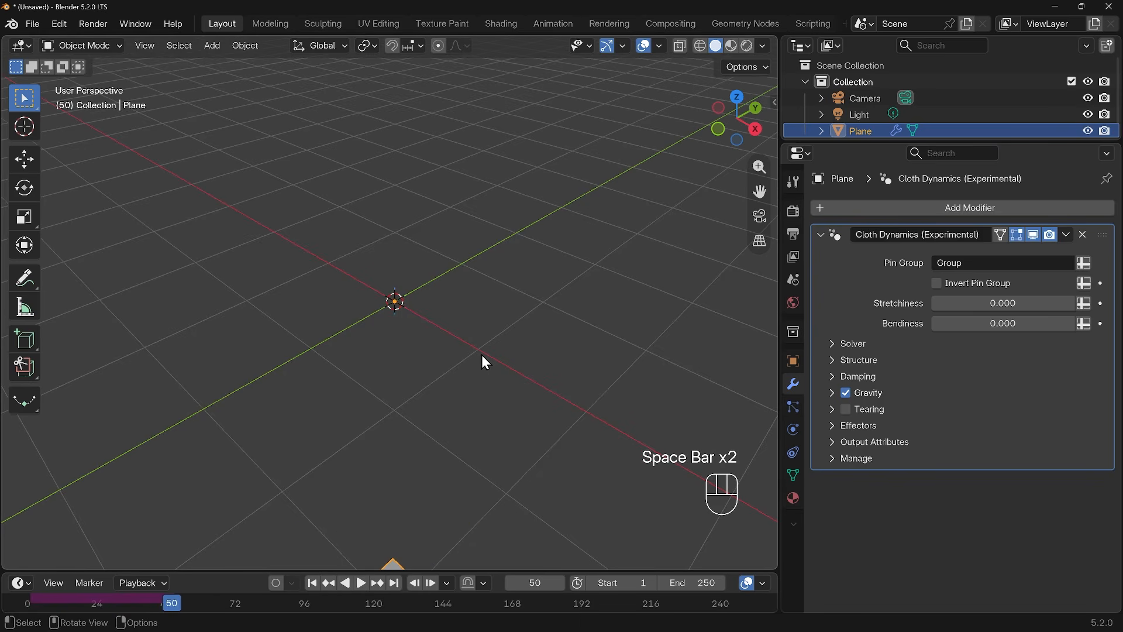
pyautogui.moveTo(225, 568); pyautogui.dragTo(227, 530)
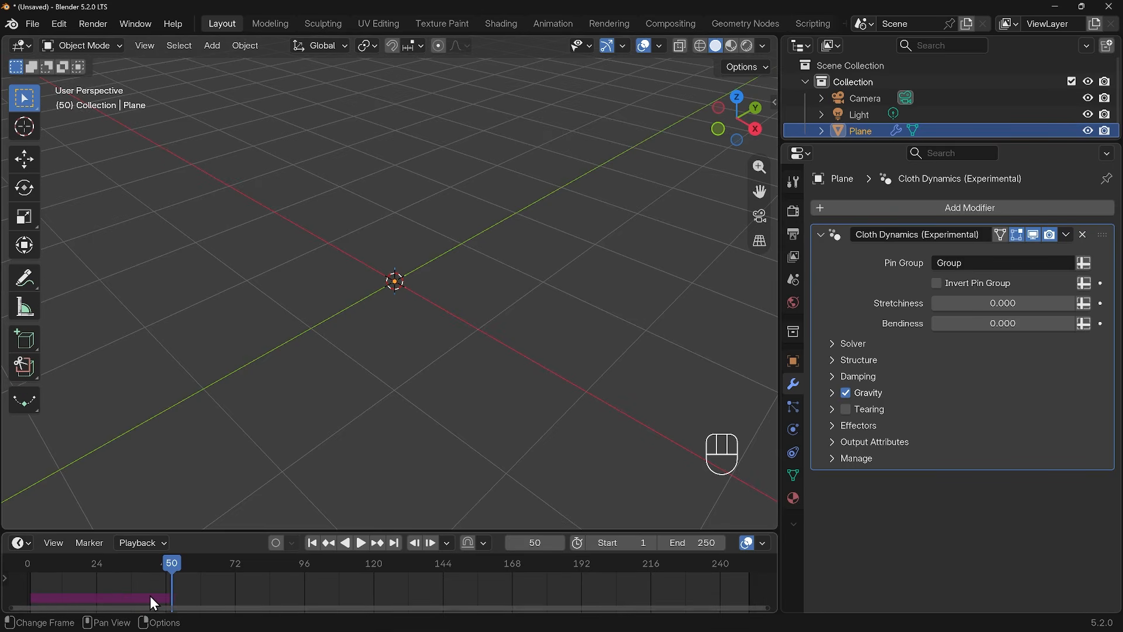
pyautogui.press('space')
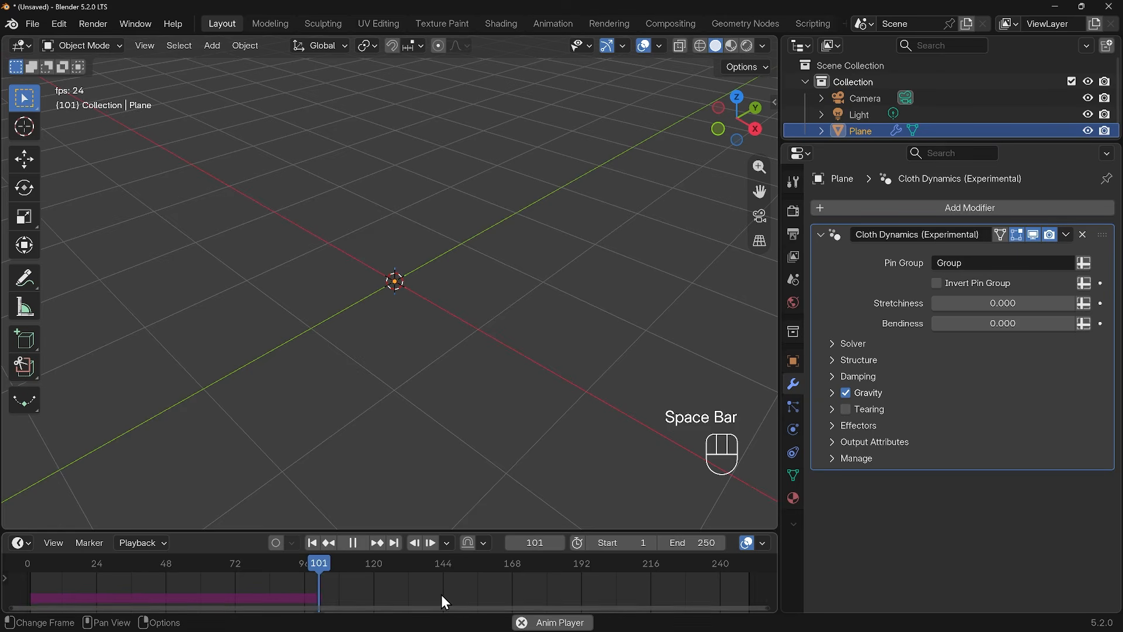
pyautogui.press('space')
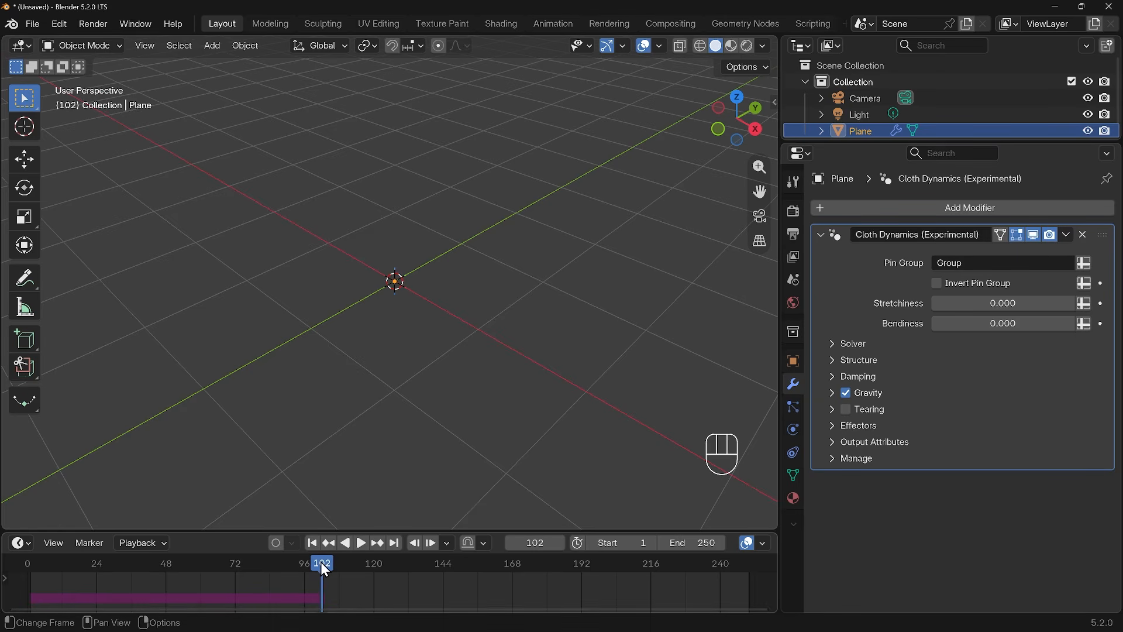
# Step: Scrub through the cached frames of the falling plane and return to frame 0
pyautogui.moveTo(321, 563); pyautogui.dragTo(9, 566)
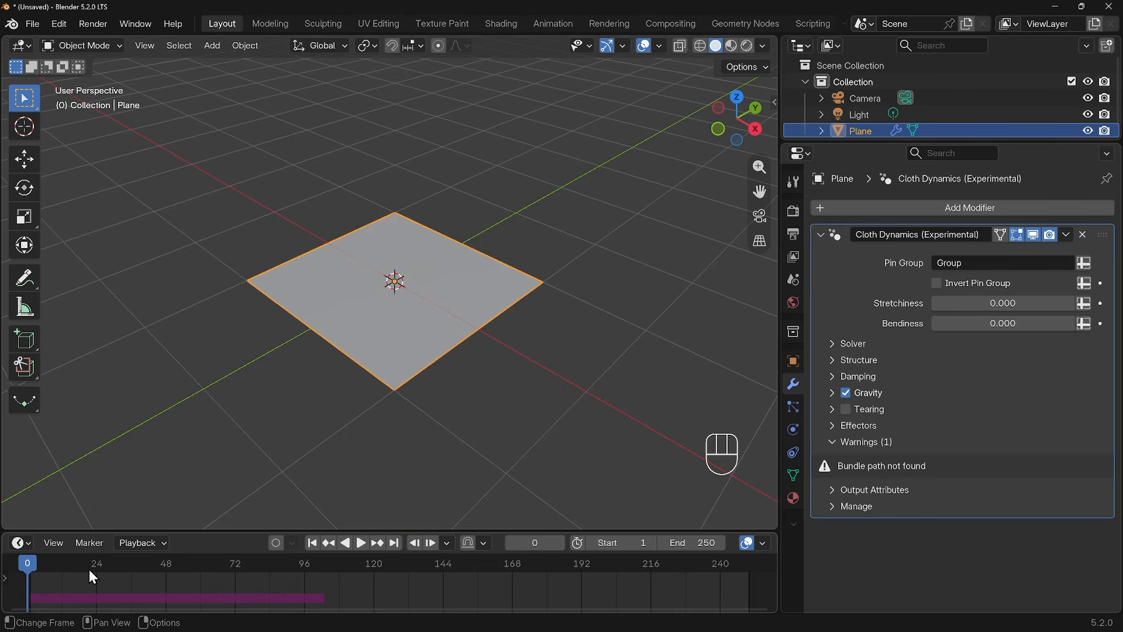
pyautogui.moveTo(276, 564); pyautogui.dragTo(276, 564)
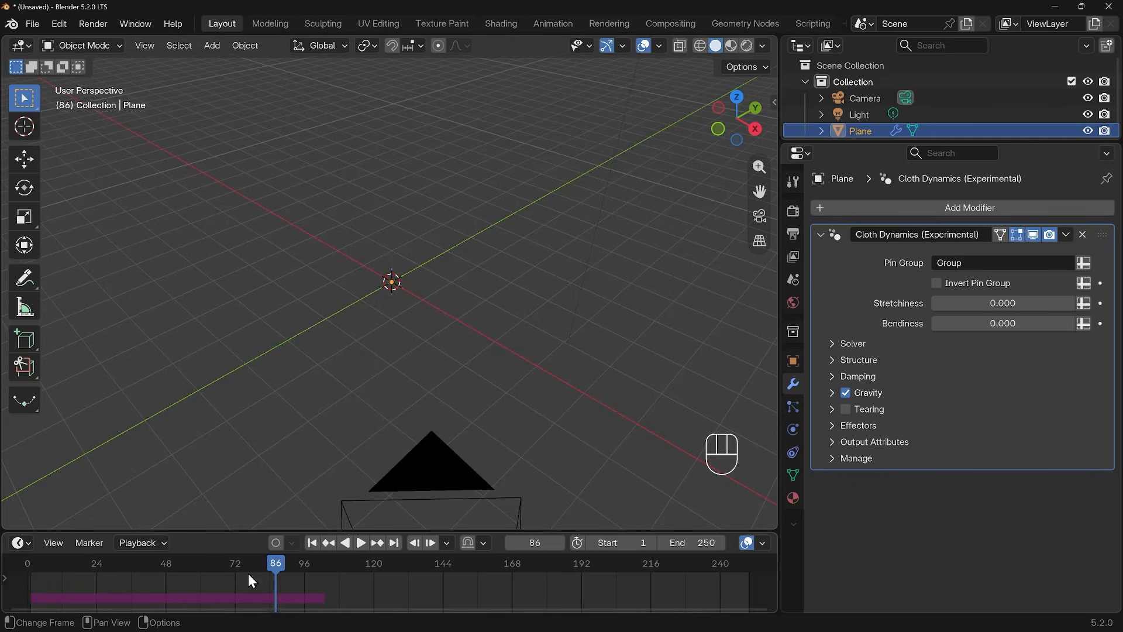
pyautogui.scroll(3, 333, 500)
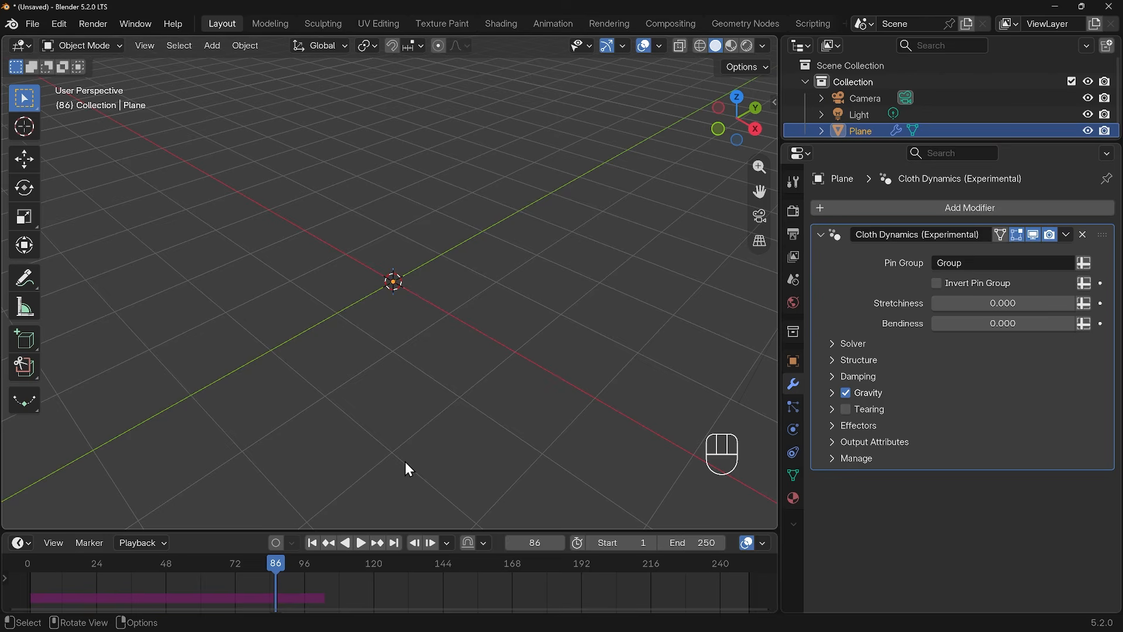
pyautogui.moveTo(283, 560); pyautogui.dragTo(6, 584)
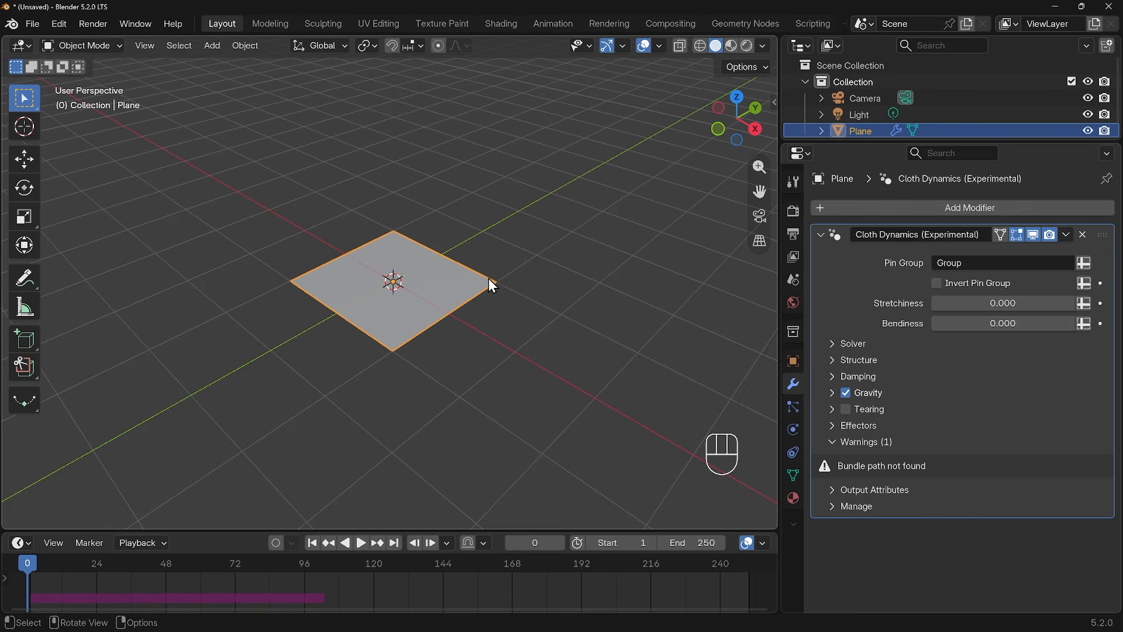
# Step: In Edit Mode, select five spaced-out vertices along the plane's outer edge on the positive Y side
pyautogui.press('Tab')
pyautogui.scroll(3, 496, 321)
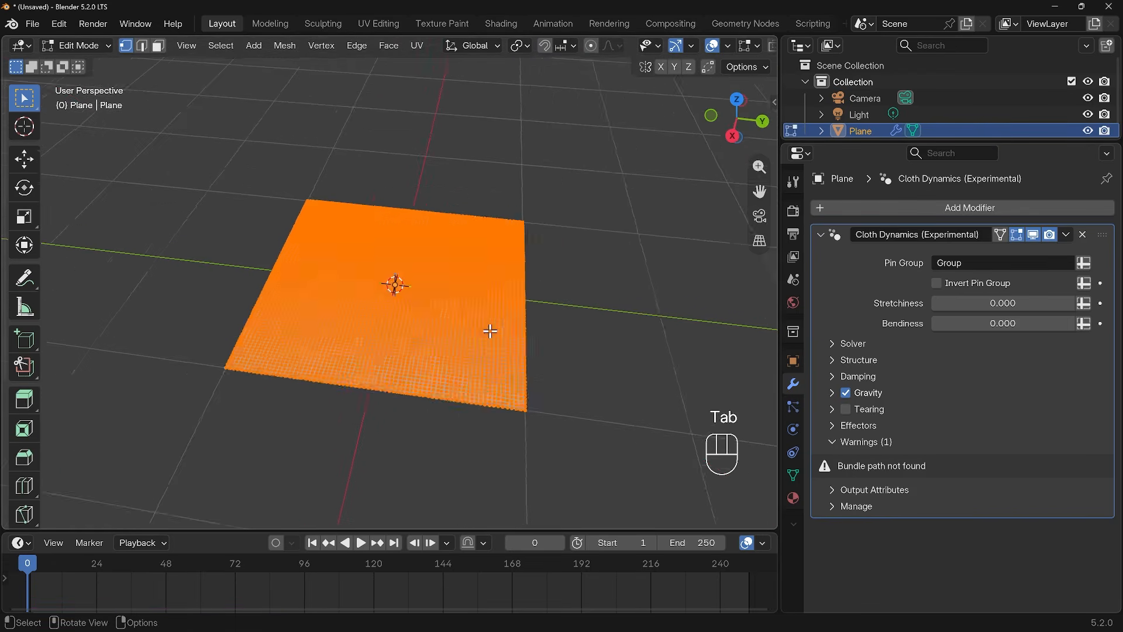
pyautogui.moveTo(489, 328); pyautogui.dragTo(397, 295, button='middle')
pyautogui.scroll(2, 410, 294)
pyautogui.keyDown('alt'); pyautogui.click(459, 292); pyautogui.keyUp('alt')
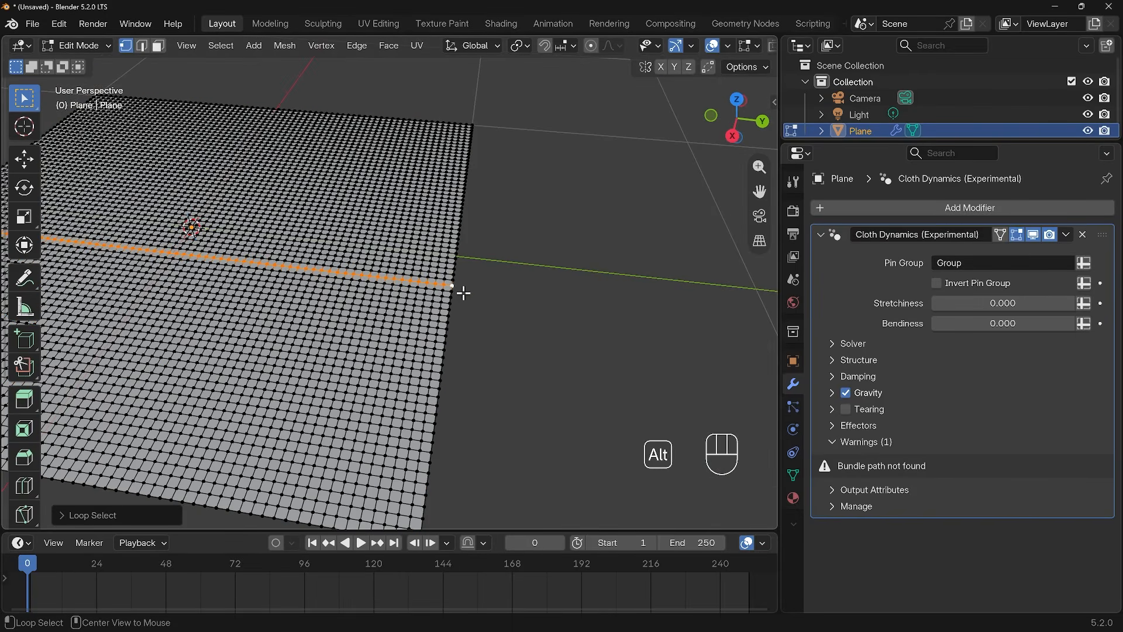
pyautogui.keyDown('alt'); pyautogui.click(451, 295); pyautogui.keyUp('alt')
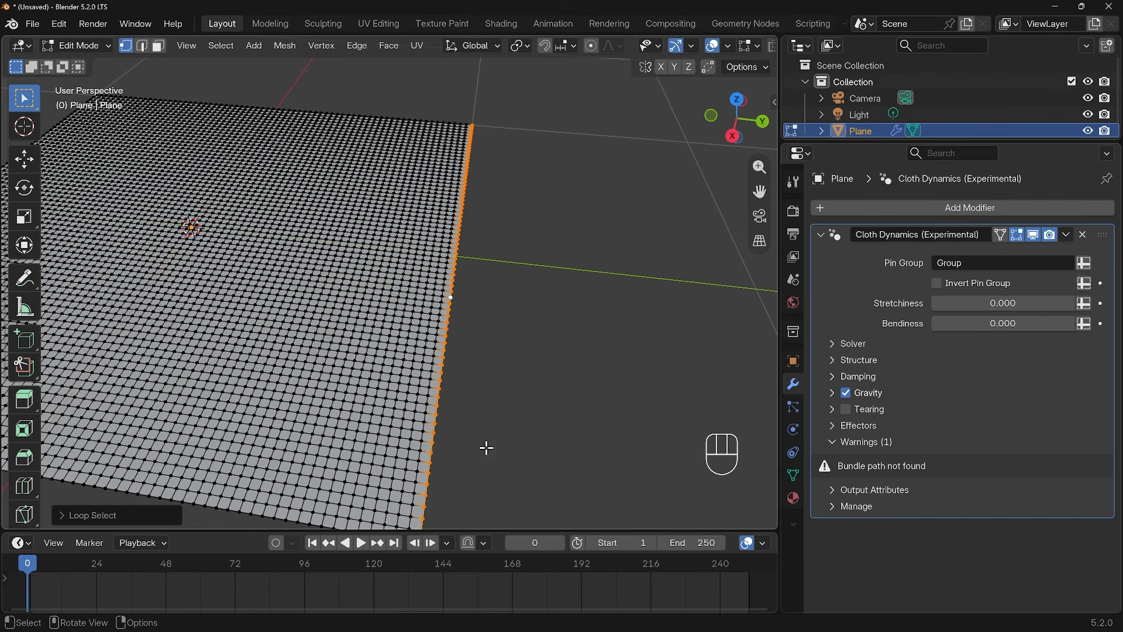
pyautogui.click(466, 171)
pyautogui.keyDown('shift'); pyautogui.click(450, 297); pyautogui.keyUp('shift')
pyautogui.keyDown('shift'); pyautogui.click(434, 423); pyautogui.keyUp('shift')
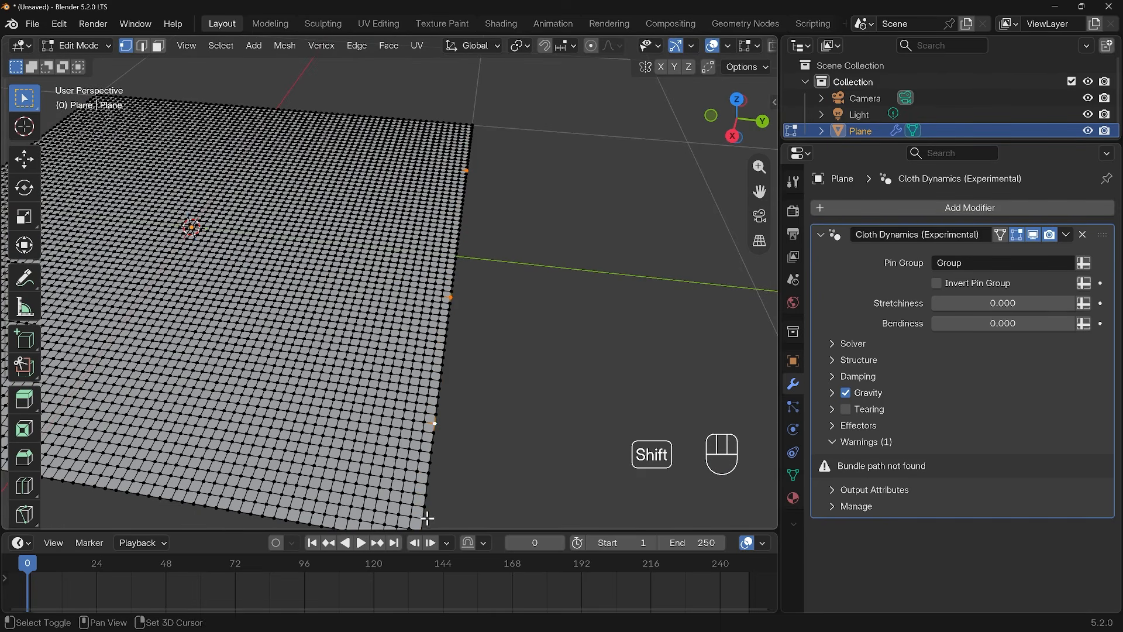
pyautogui.keyDown('shift'); pyautogui.click(422, 518); pyautogui.keyUp('shift')
pyautogui.keyDown('shift'); pyautogui.click(501, 143); pyautogui.keyUp('shift')
pyautogui.moveTo(501, 143); pyautogui.dragTo(540, 332, button='middle')
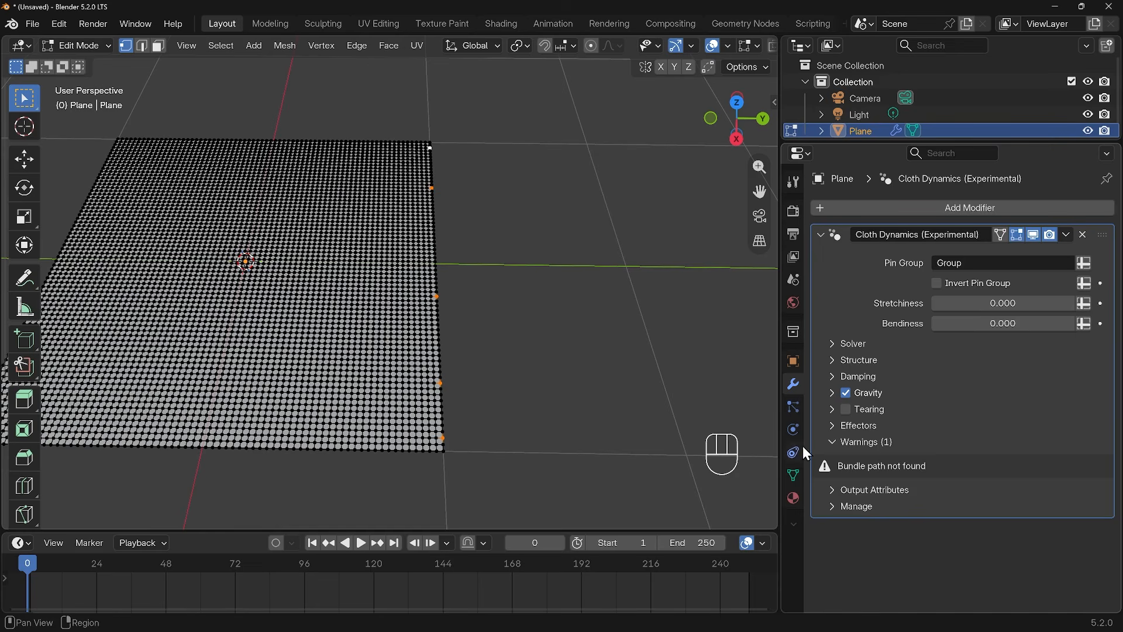
# Step: Create a vertex group named pins and assign the selected edge vertices to it with weight 1.000
pyautogui.click(794, 477)
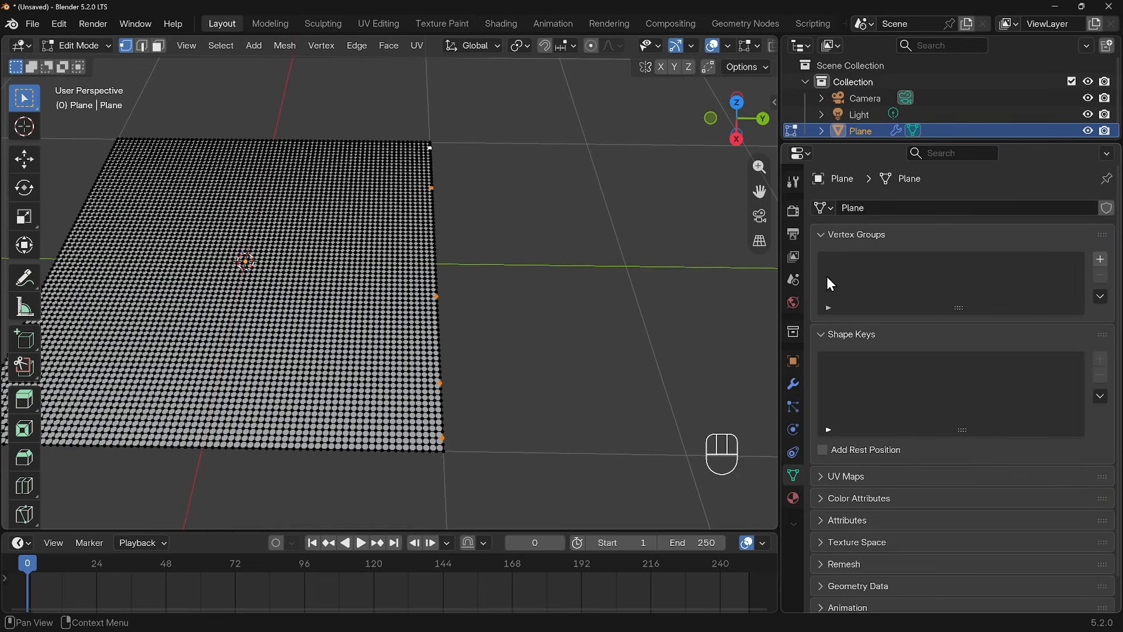
pyautogui.click(1100, 259)
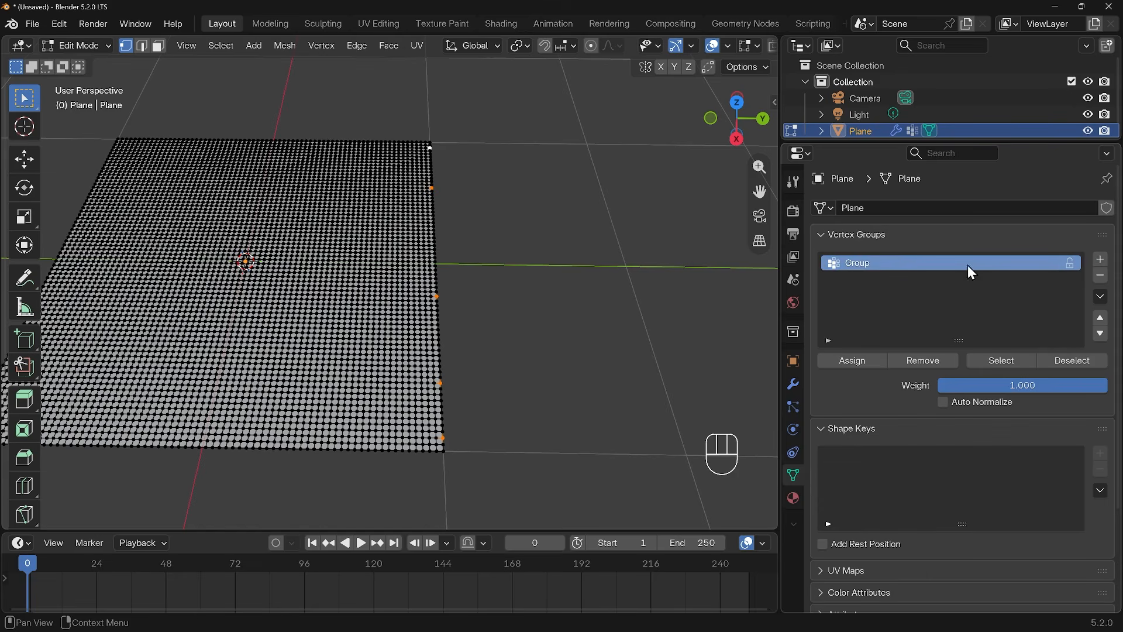
pyautogui.doubleClick(859, 262)
pyautogui.write('pins')
pyautogui.press('Return')
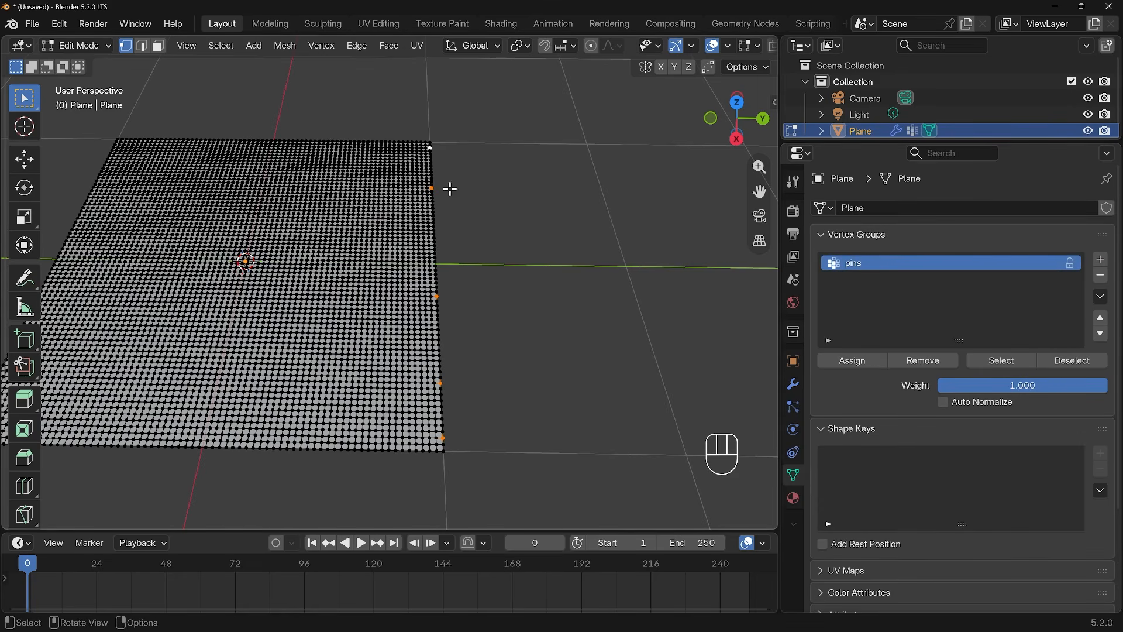
pyautogui.click(852, 363)
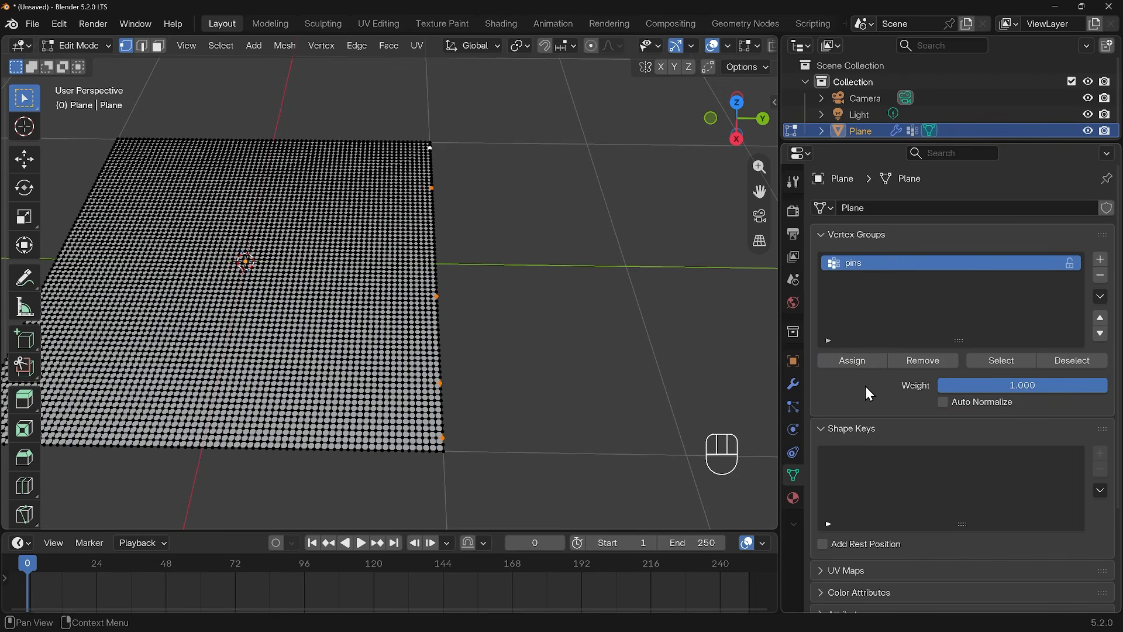
# Step: Set the Cloth Dynamics modifier's Pin Group to the pins vertex group
pyautogui.click(1083, 363)
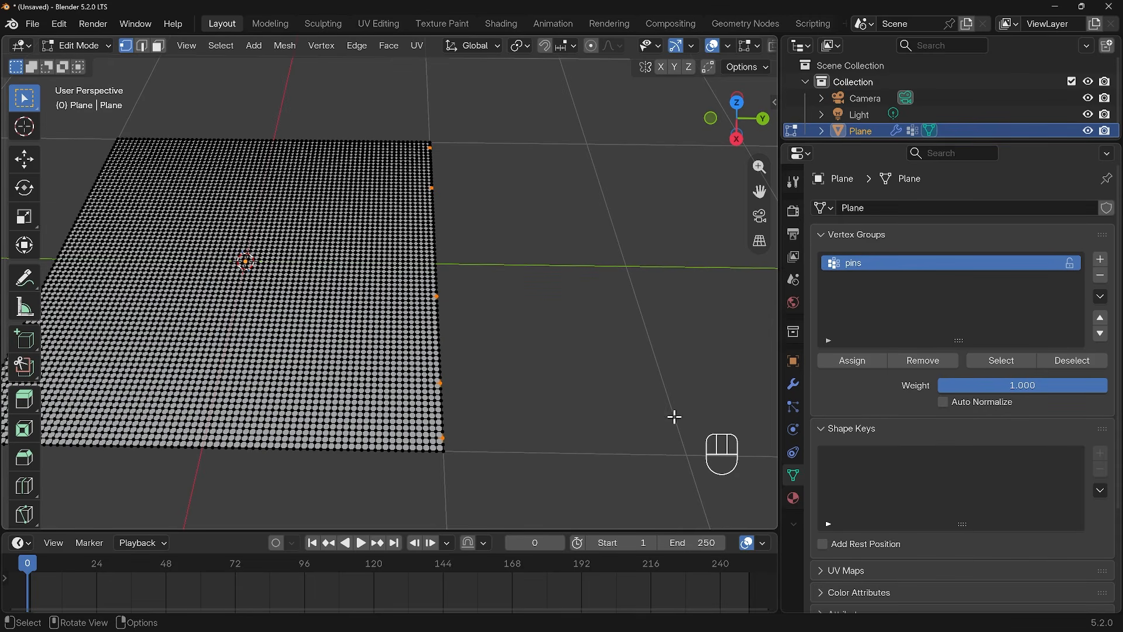
pyautogui.click(794, 388)
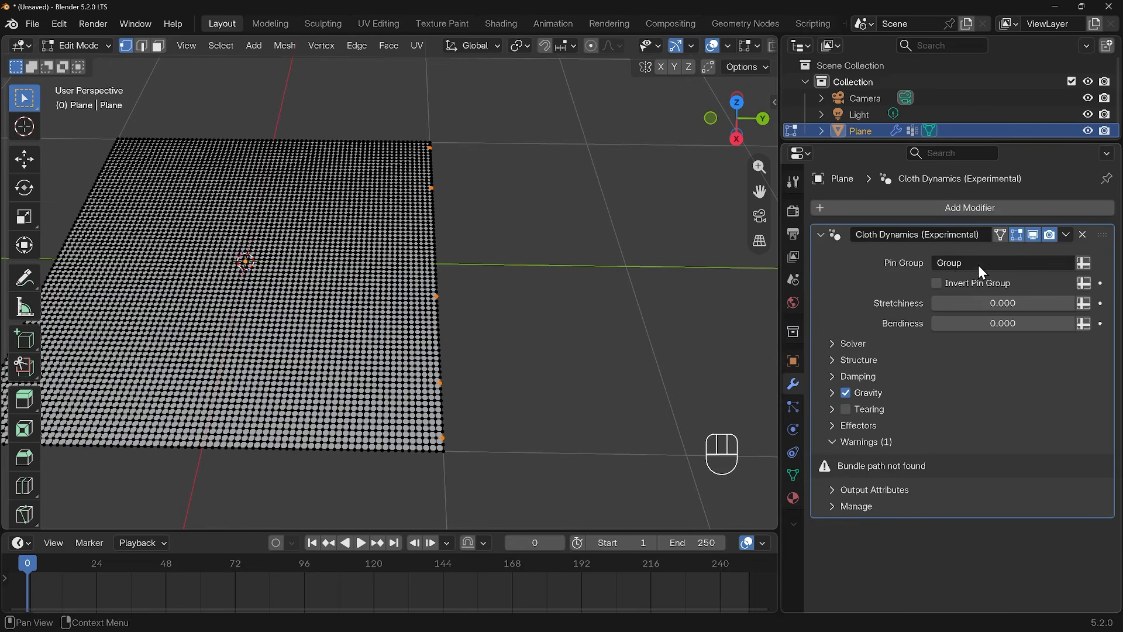
pyautogui.click(978, 265)
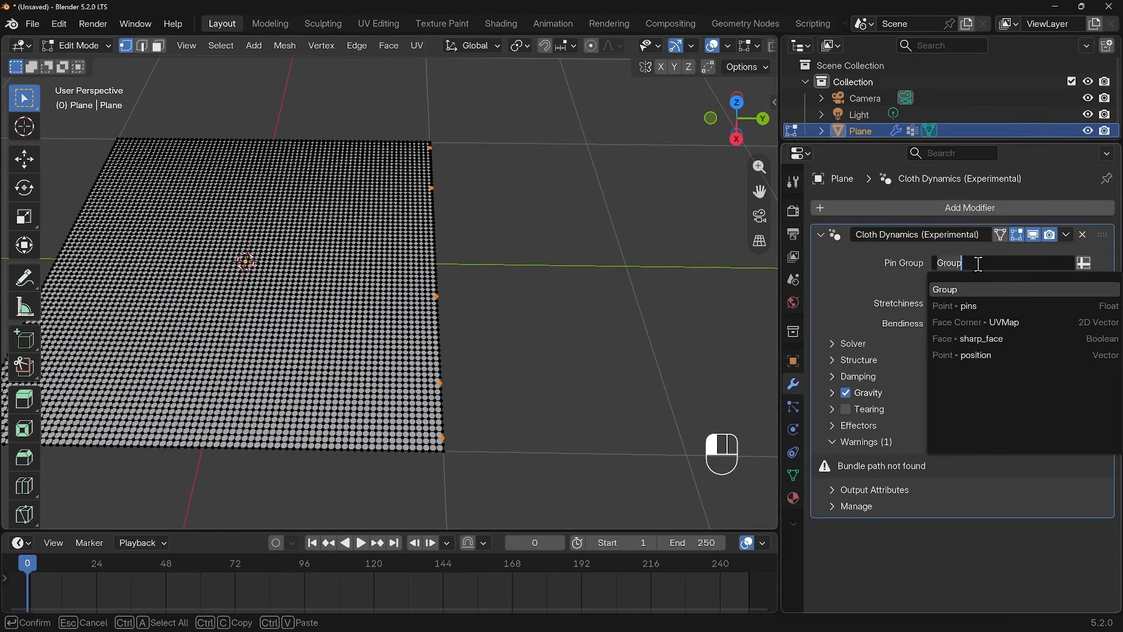
pyautogui.click(984, 307)
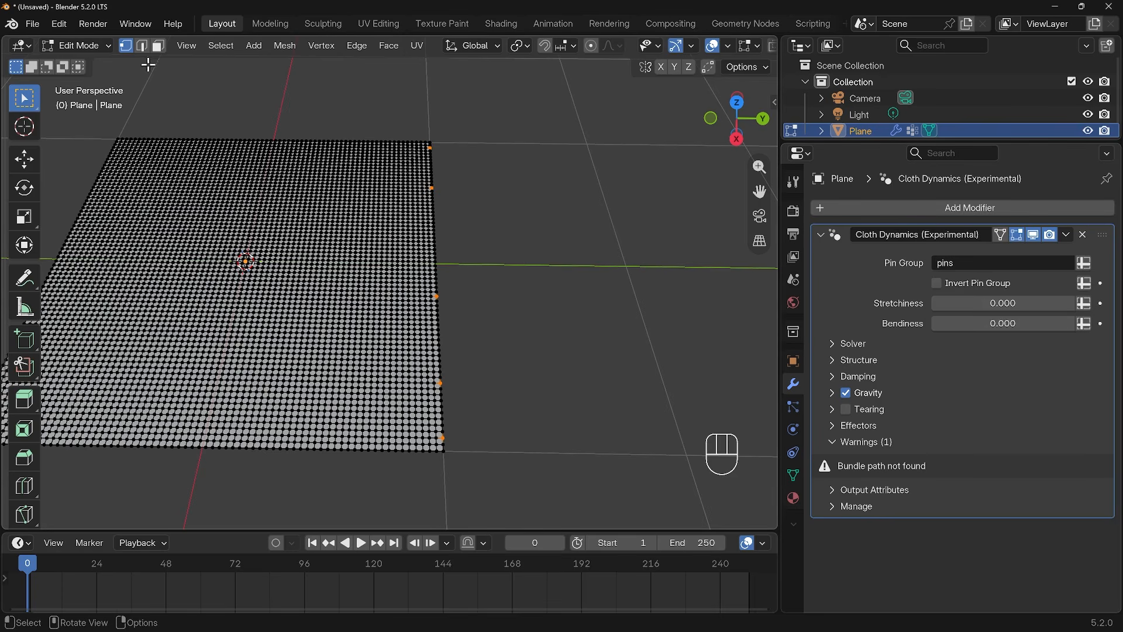
# Step: Return to Object Mode and play the pinned cloth simulation, viewing the hanging plane from below its pinned edge
pyautogui.press('Tab')
pyautogui.press('space')
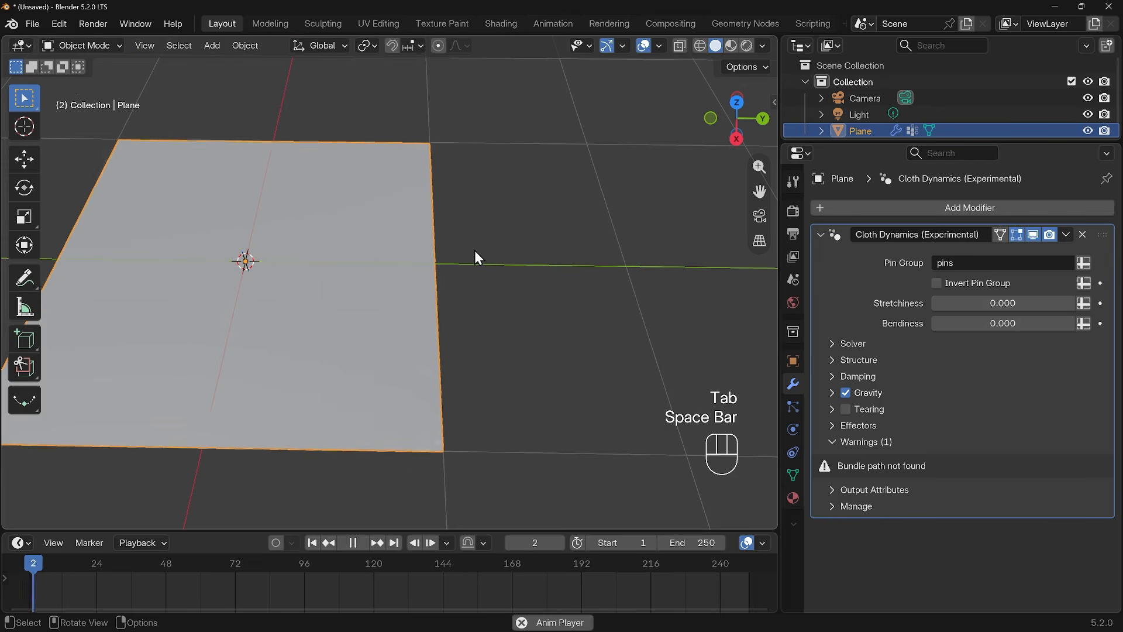
pyautogui.moveTo(408, 318); pyautogui.dragTo(549, 318, button='middle')
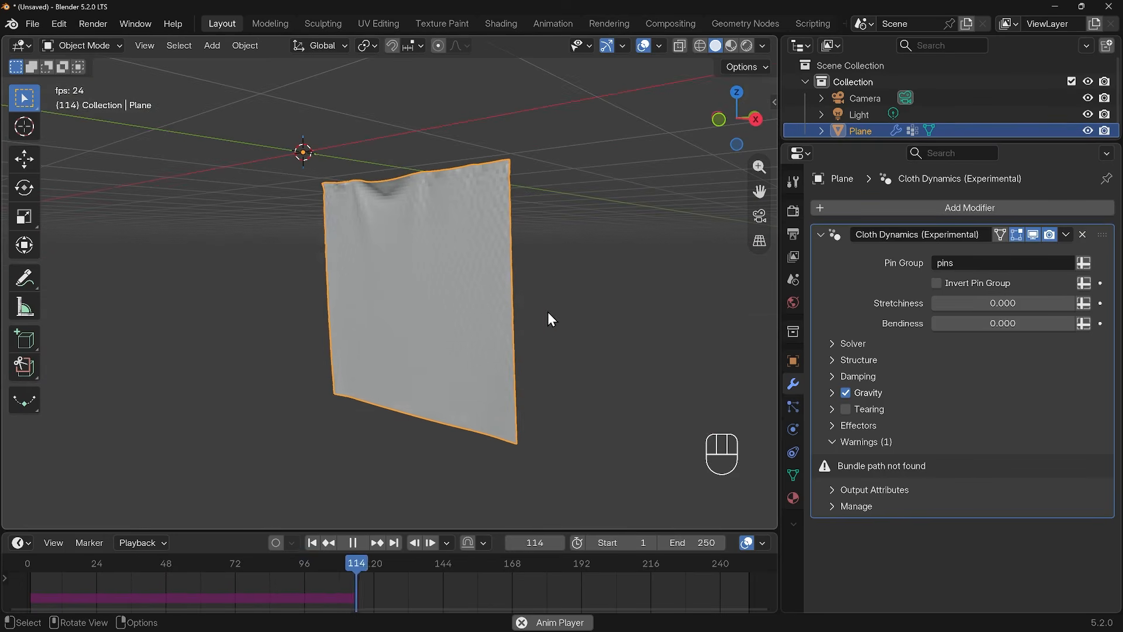
# Step: Apply Shade Smooth to the cloth plane during playback and stop at about frame 99
pyautogui.rightClick(403, 258)
pyautogui.click(386, 261)
pyautogui.moveTo(386, 260); pyautogui.dragTo(522, 342, button='middle')
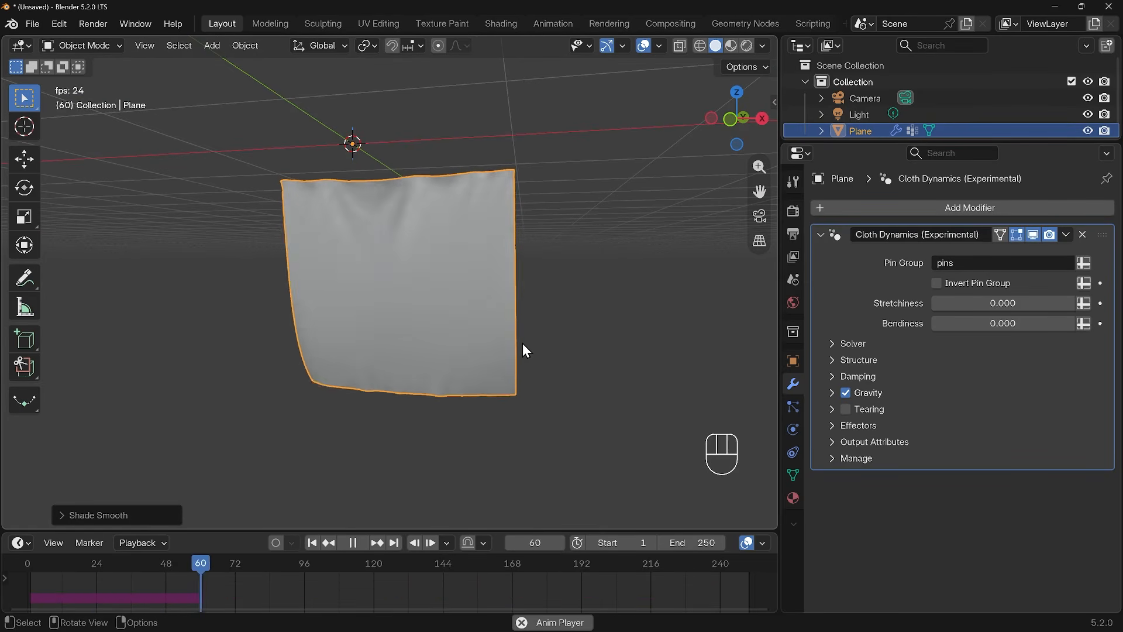
pyautogui.press('space')
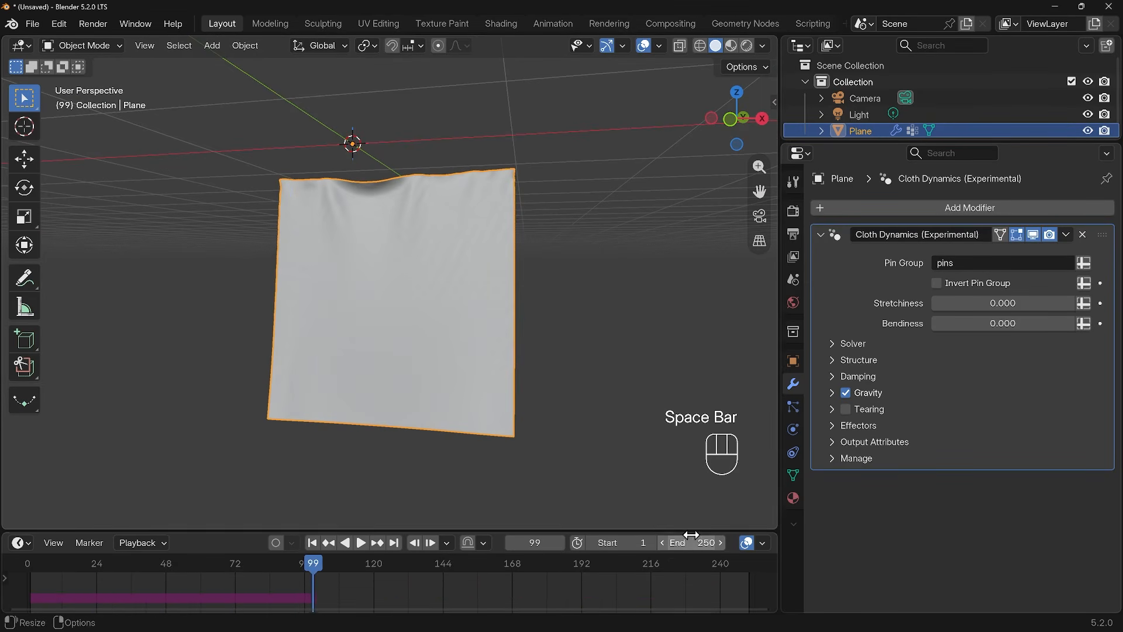
# Step: Set the animation's end frame to 135 and enlarge the timeline around that range
pyautogui.click(692, 543)
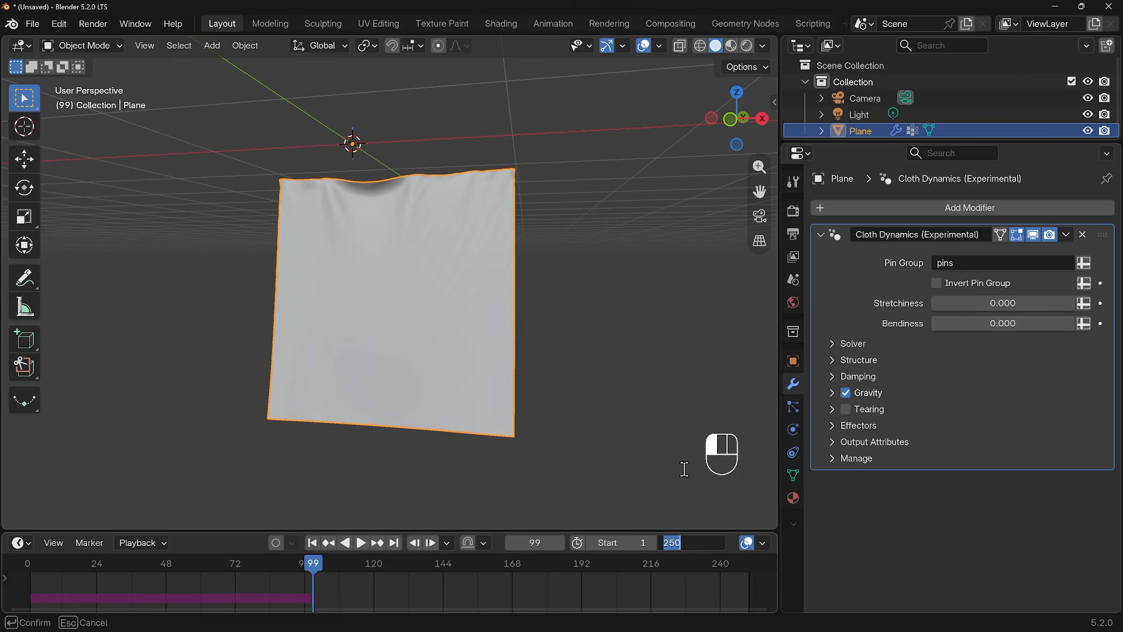
pyautogui.write('135')
pyautogui.press('Return')
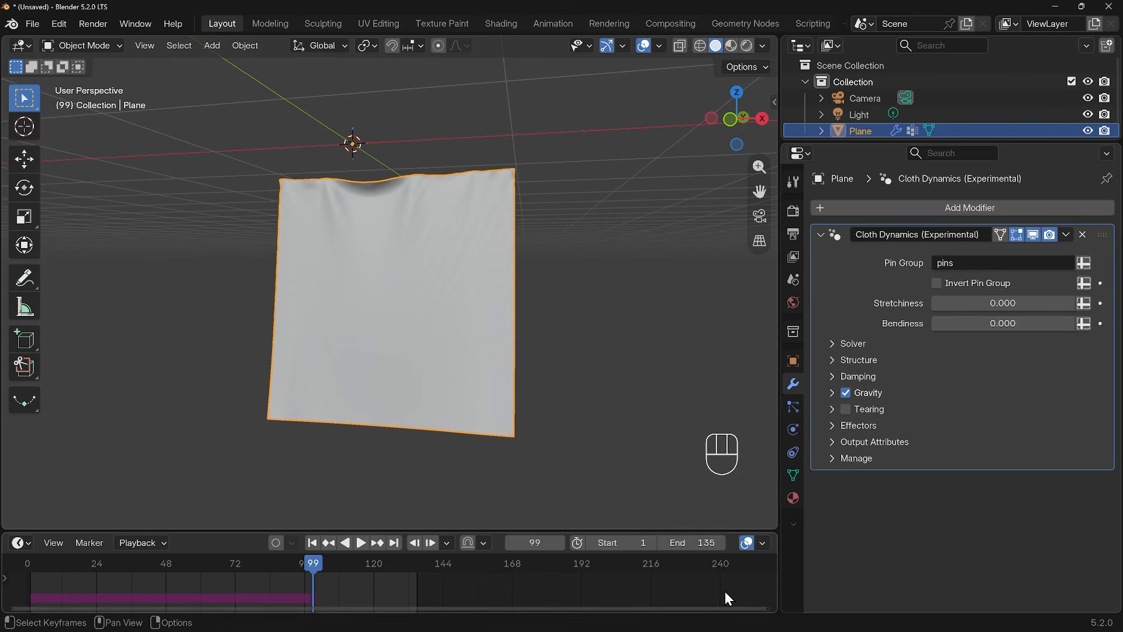
pyautogui.moveTo(318, 581); pyautogui.dragTo(479, 584, button='middle')
pyautogui.scroll(4, 478, 586)
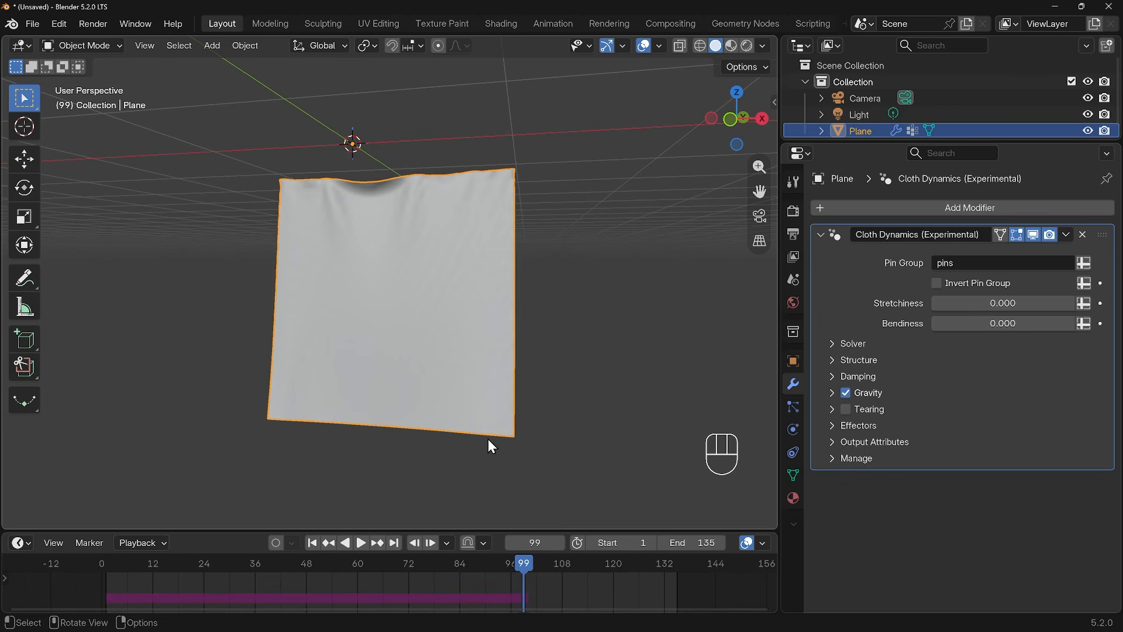
# Step: Play the simulation and repeatedly move the plane during playback to make the pinned cloth swing, stopping at about frame 66
pyautogui.press('space')
pyautogui.press('g')
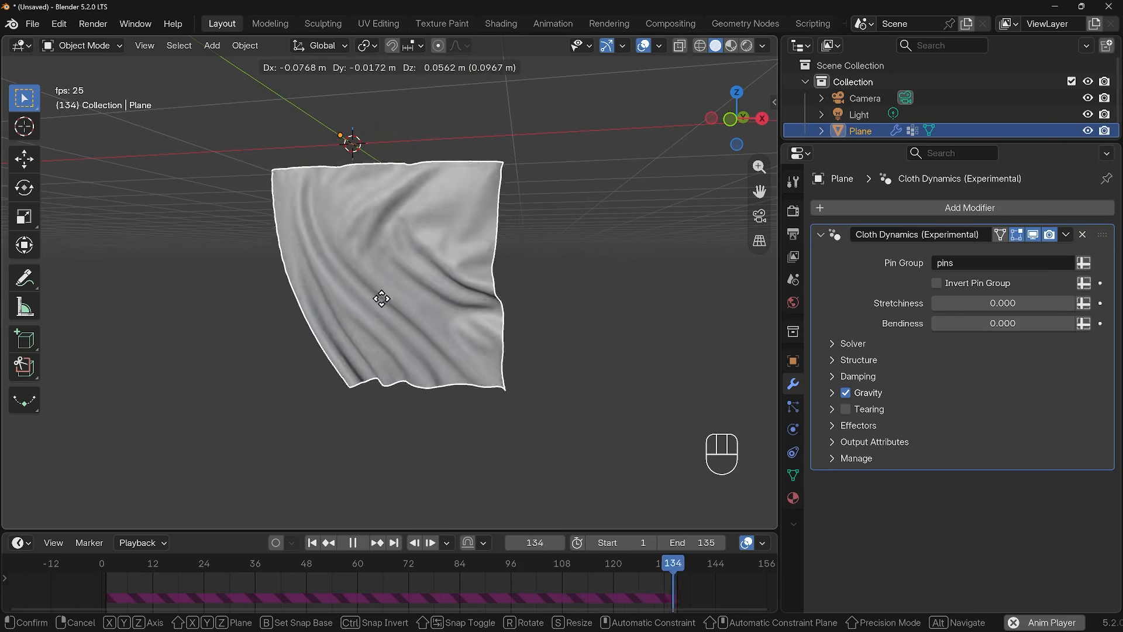
pyautogui.click(407, 313)
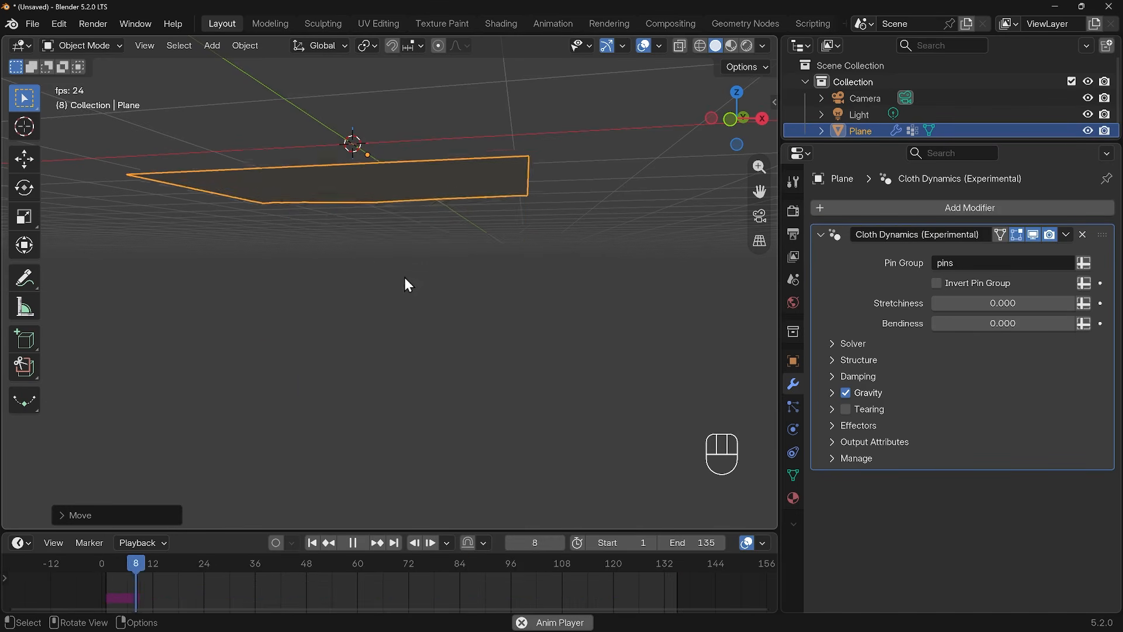
pyautogui.press('g')
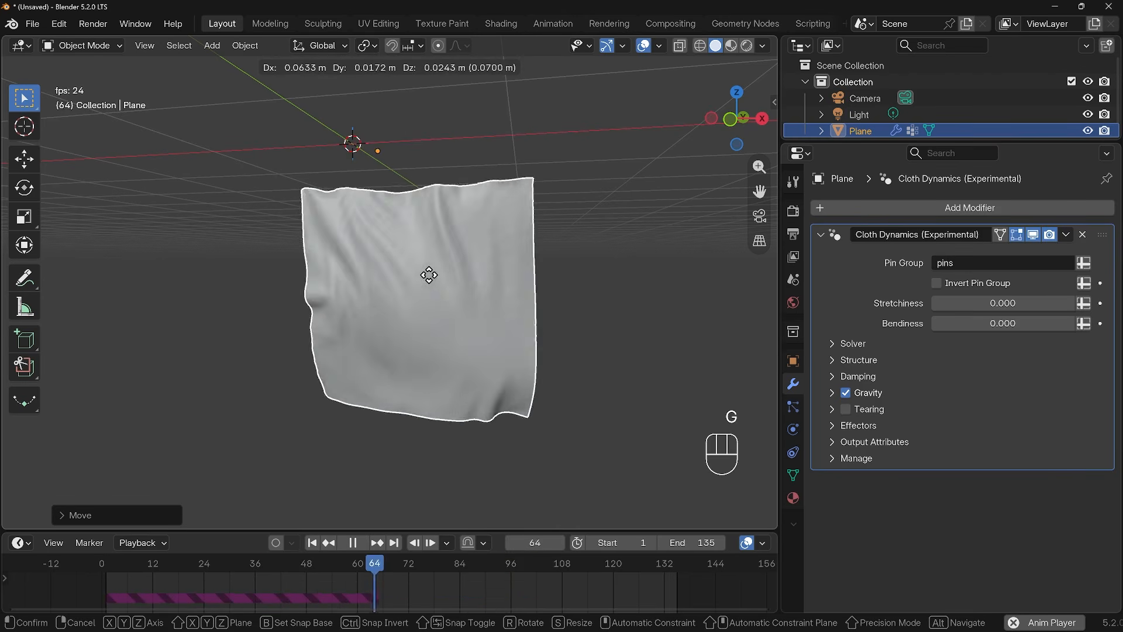
pyautogui.press('g')
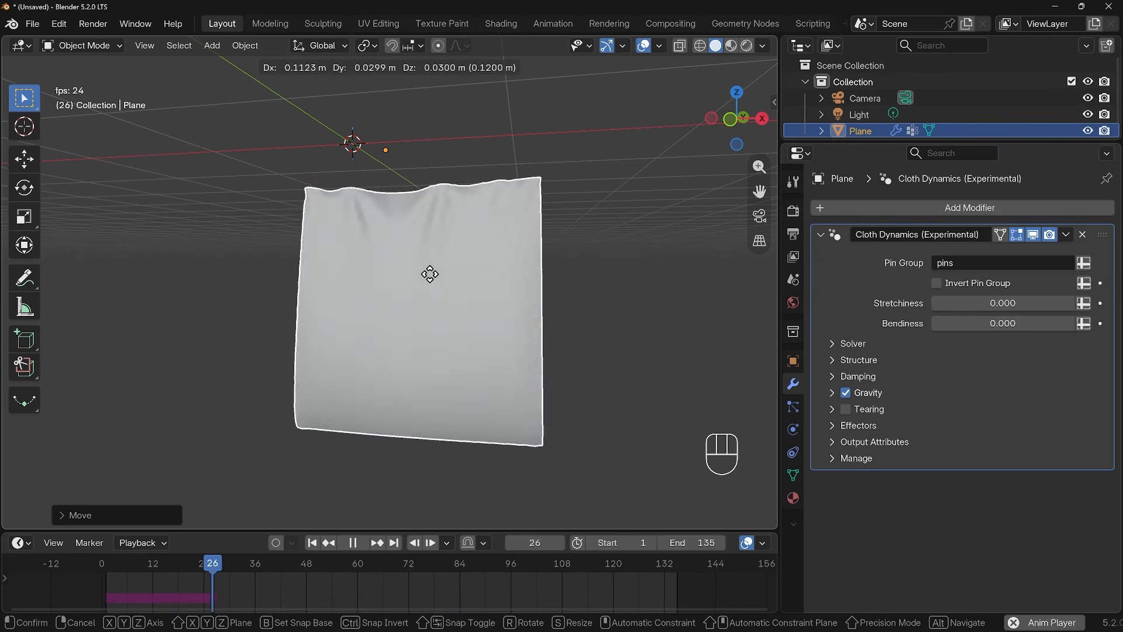
pyautogui.press('space')
pyautogui.press('space')
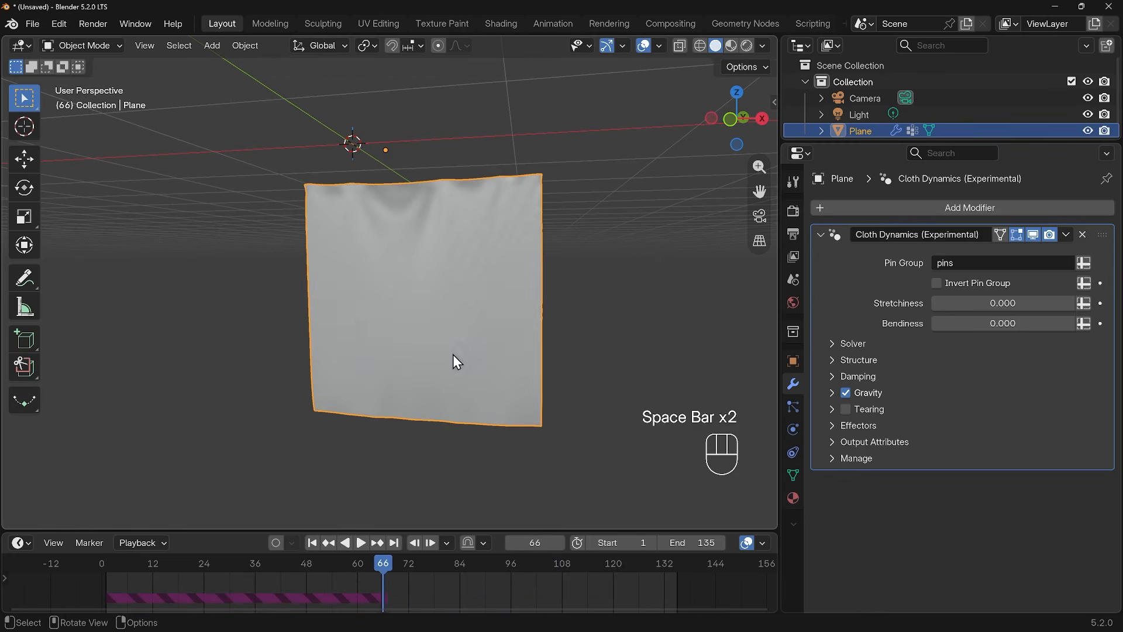
# Step: From frame 0, enable auto keying, record keyframes by moving the plane during playback, and replay the recorded motion
pyautogui.moveTo(383, 563); pyautogui.dragTo(66, 567)
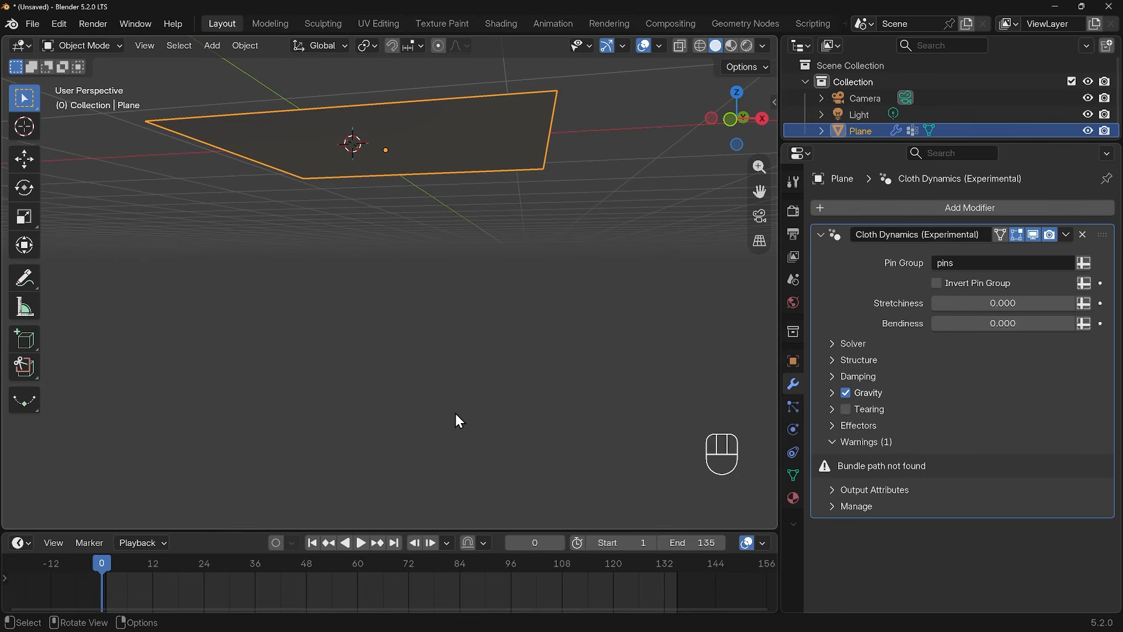
pyautogui.click(275, 547)
pyautogui.press('space')
pyautogui.press('g')
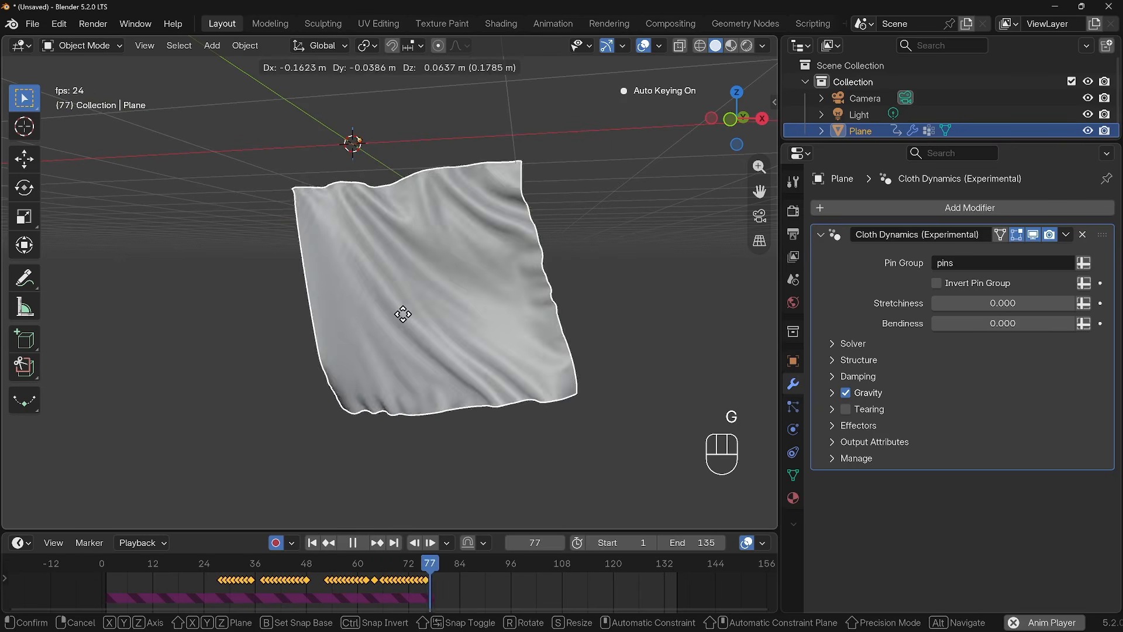
pyautogui.click(403, 315)
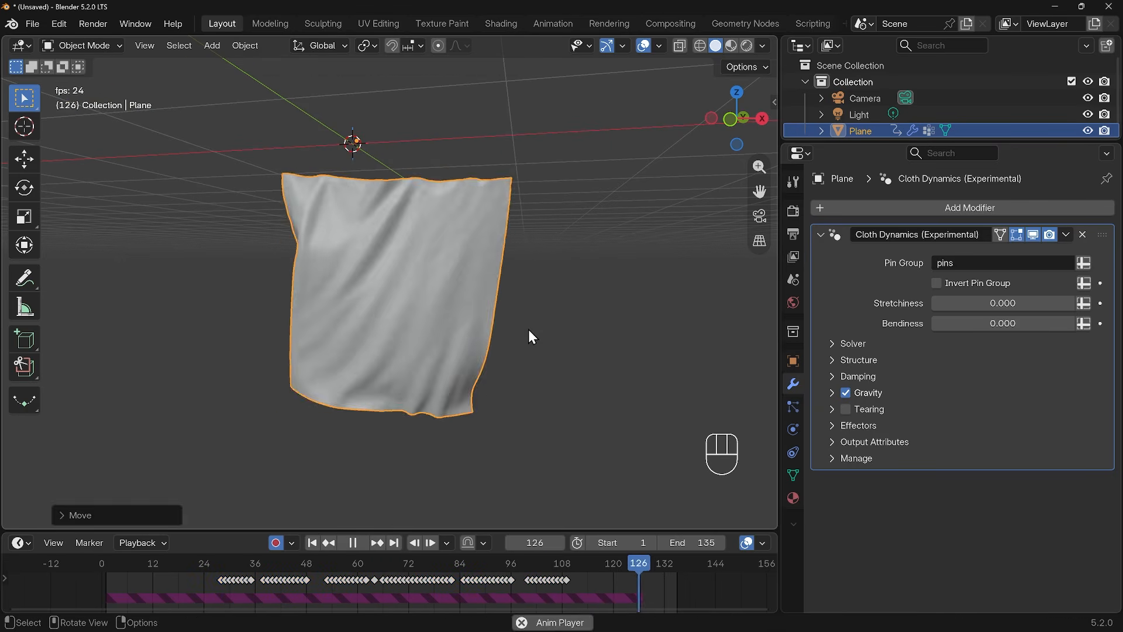
pyautogui.press('space')
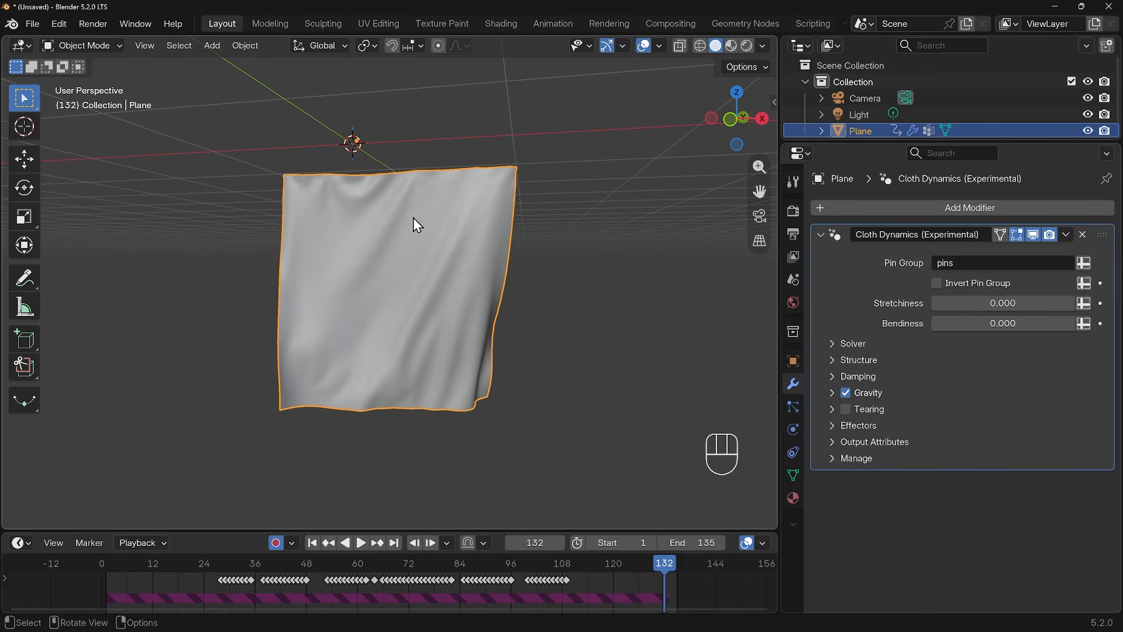
pyautogui.click(361, 543)
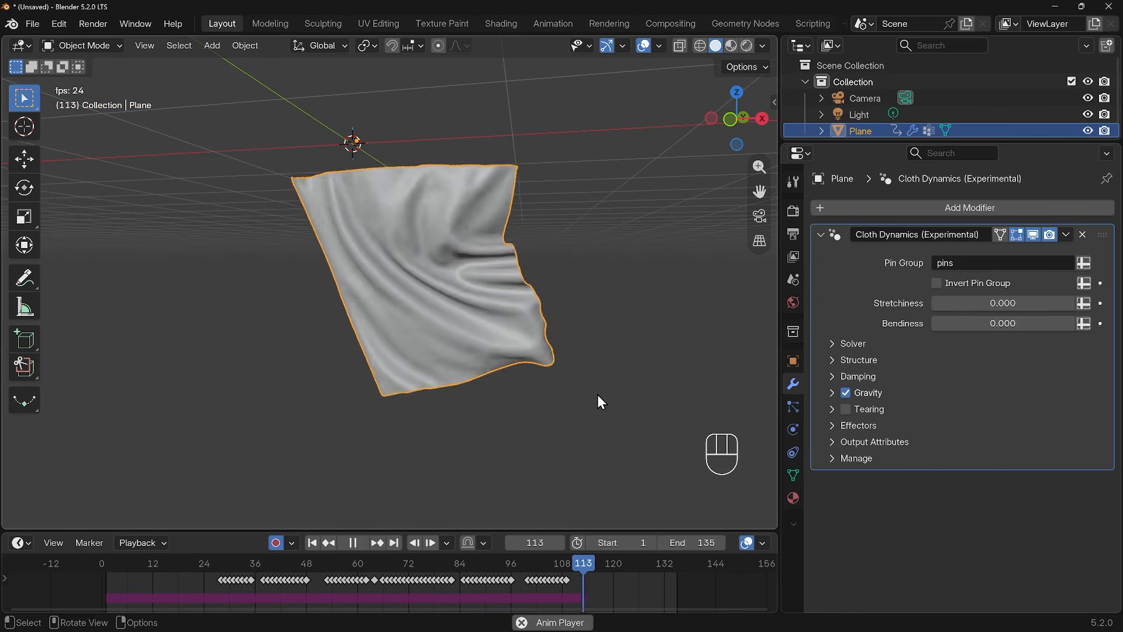
pyautogui.press('space')
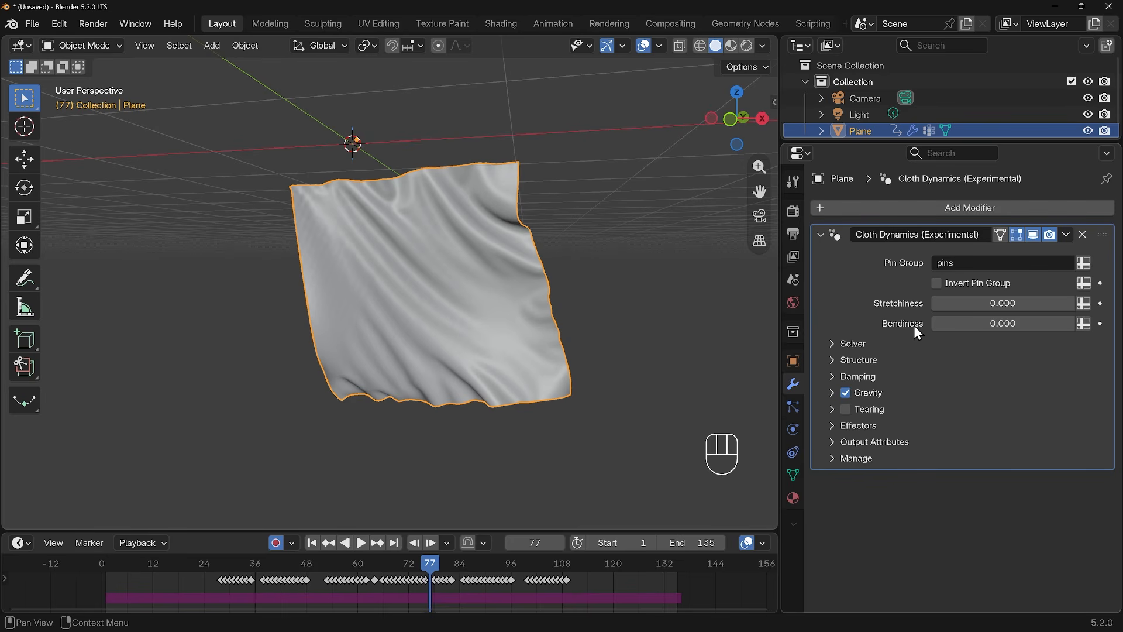
# Step: Set the cloth's Stretchiness to 1 and replay the simulation from frame 1 to about frame 31
pyautogui.click(997, 305)
pyautogui.write('1')
pyautogui.press('Return')
pyautogui.press('space')
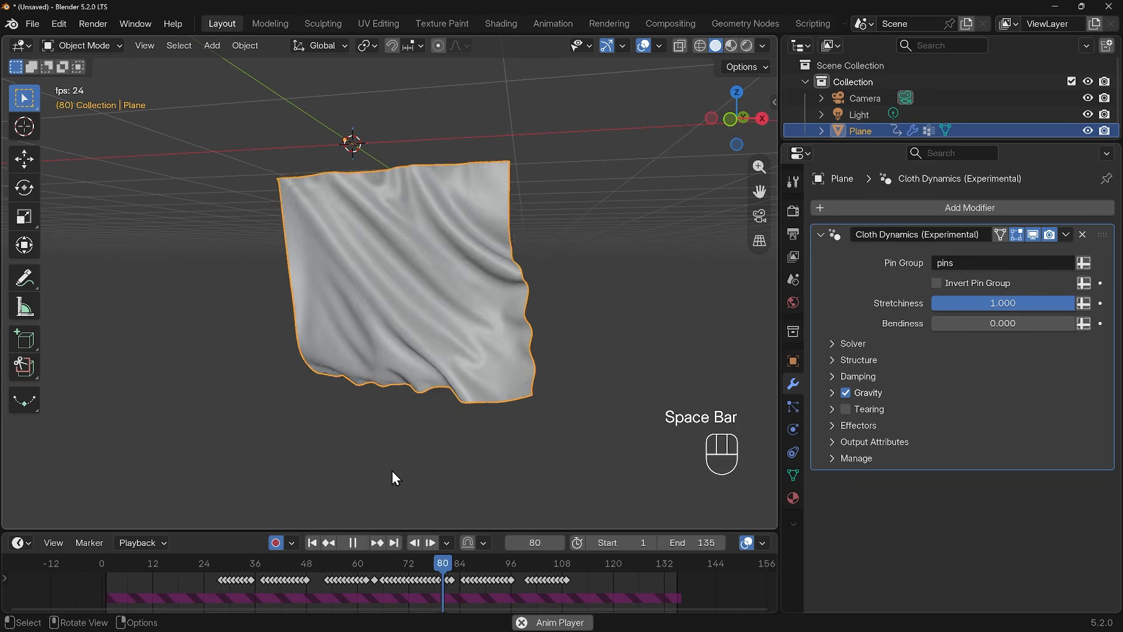
pyautogui.press('space')
pyautogui.click(107, 568)
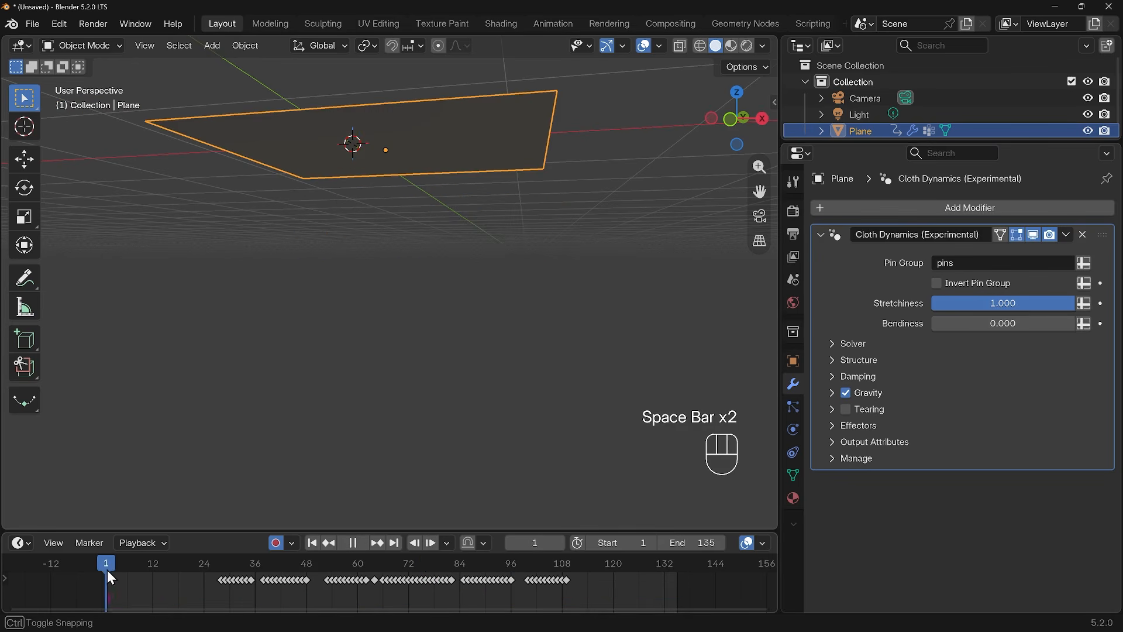
pyautogui.press('space')
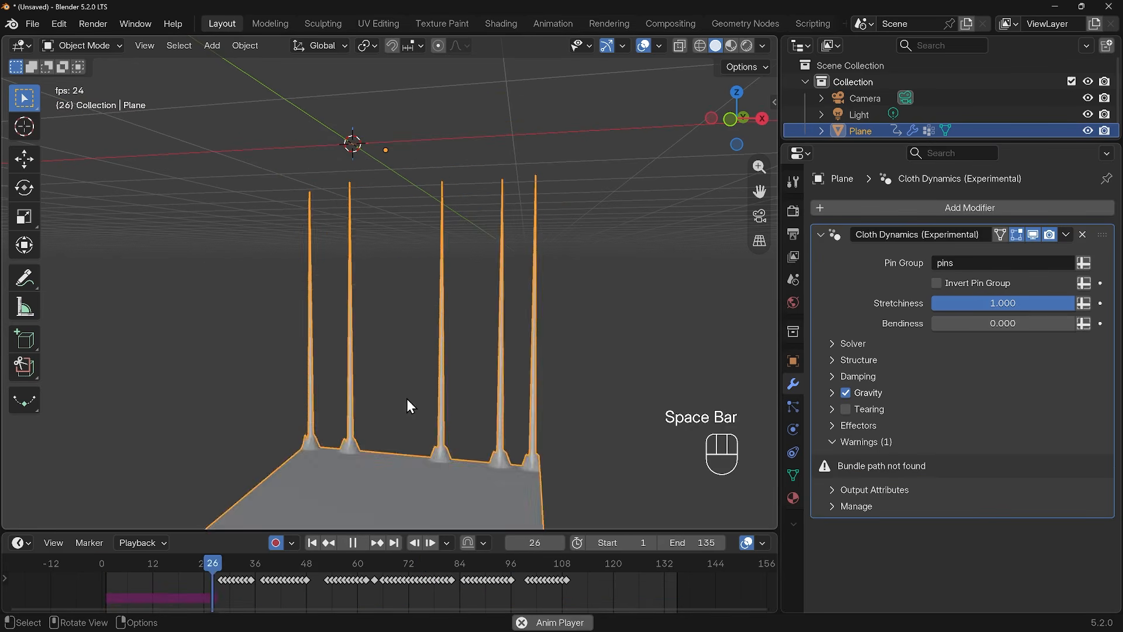
pyautogui.press('space')
pyautogui.moveTo(453, 296); pyautogui.dragTo(417, 251, button='middle')
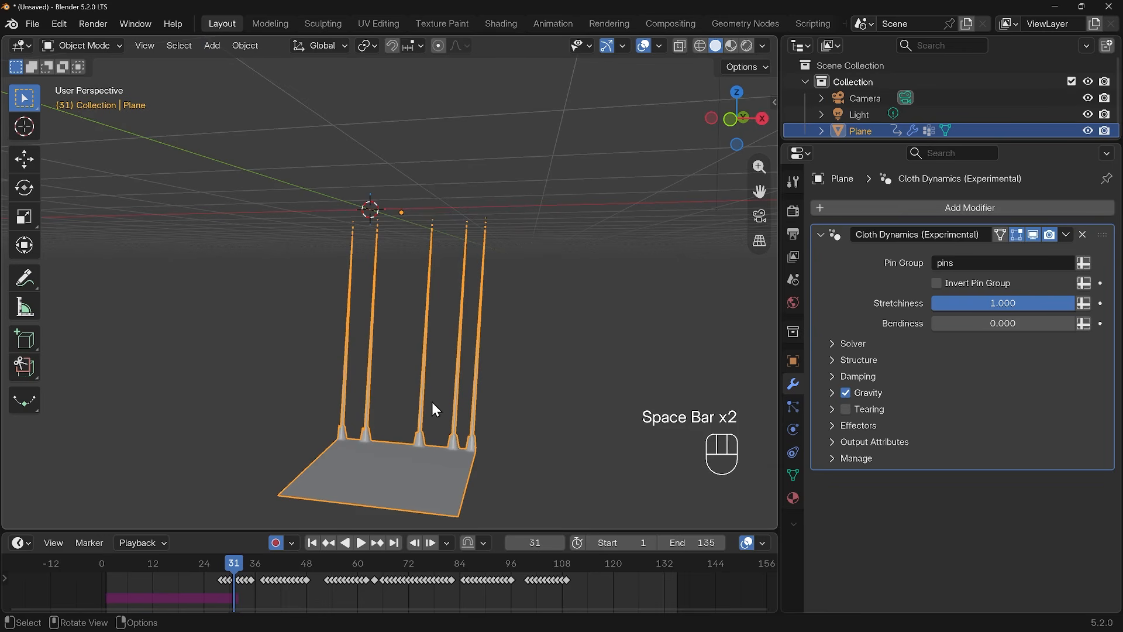
# Step: Set the cloth's Stretchiness to 0.1 and replay the simulation from the start to about frame 86
pyautogui.click(1013, 304)
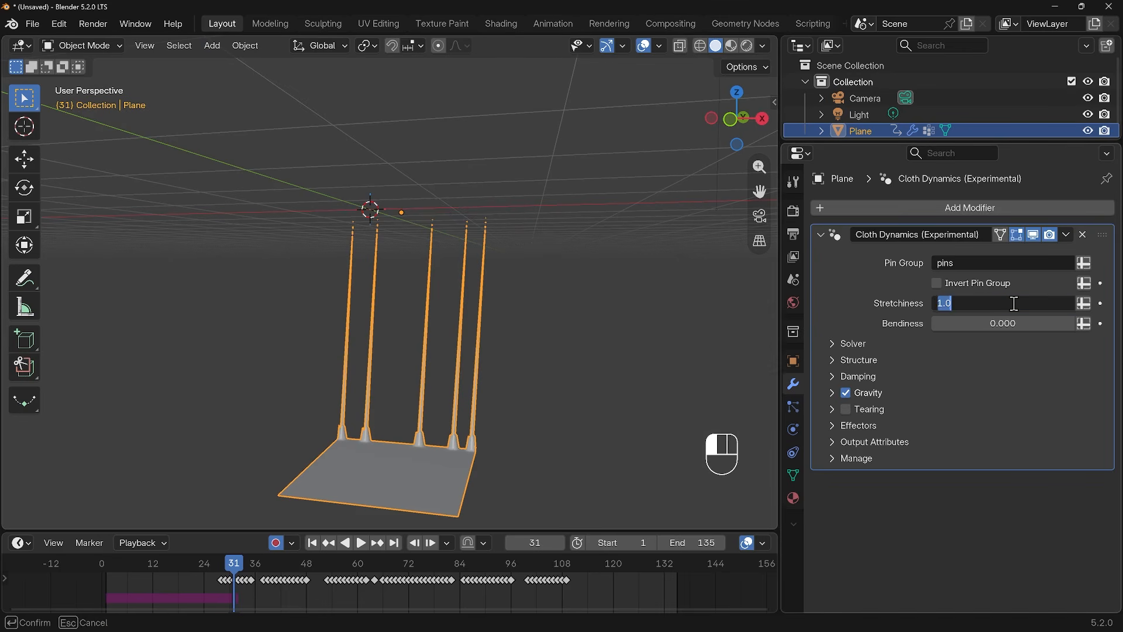
pyautogui.write('0.1')
pyautogui.press('Return')
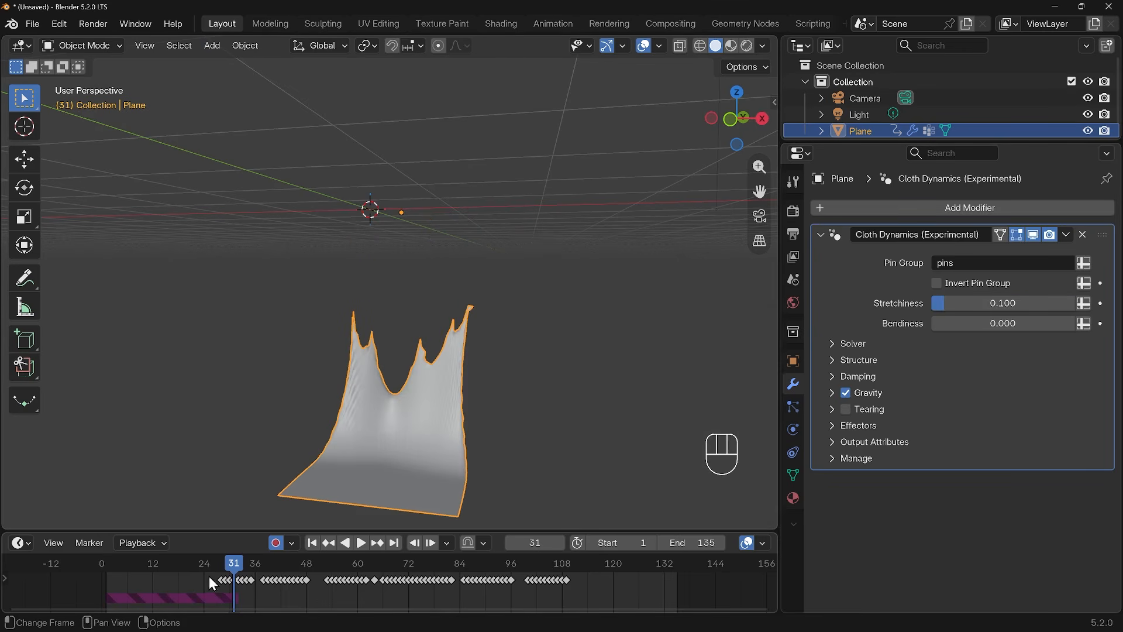
pyautogui.moveTo(228, 566); pyautogui.dragTo(83, 570)
pyautogui.press('space')
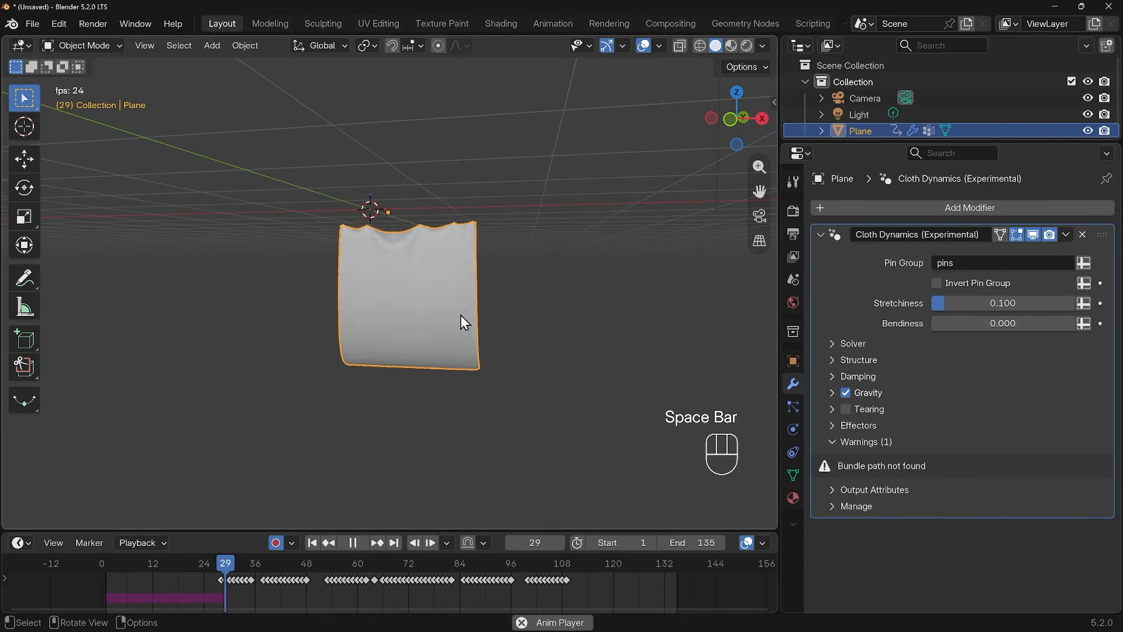
pyautogui.press('space')
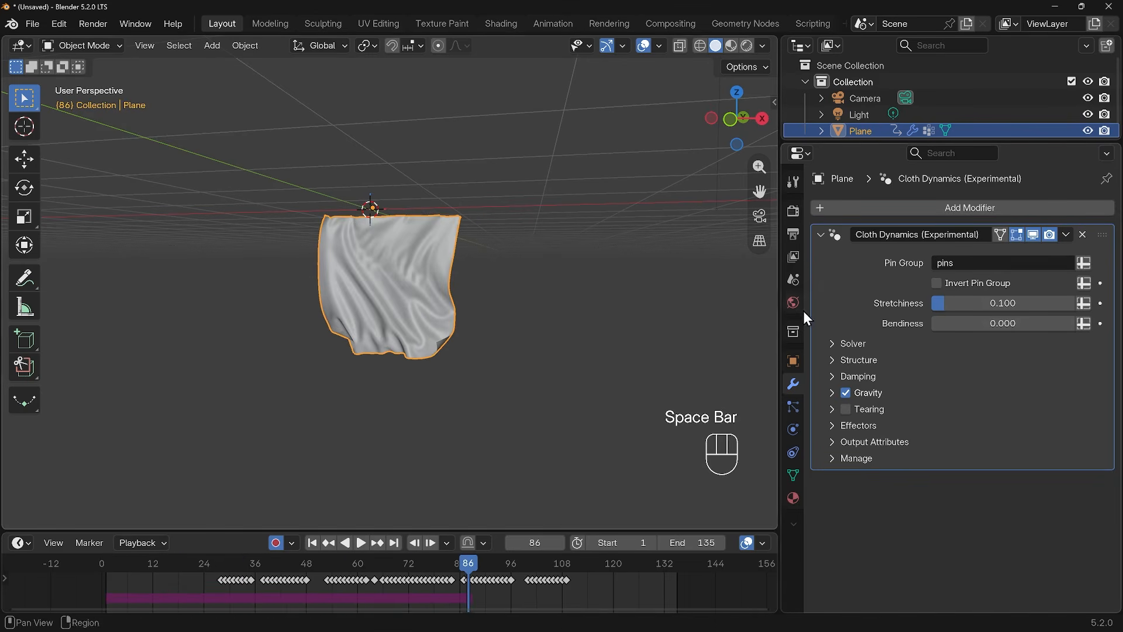
# Step: Set the cloth's Stretchiness to 0.3 and replay the simulation from the start to about frame 33
pyautogui.press('Return')
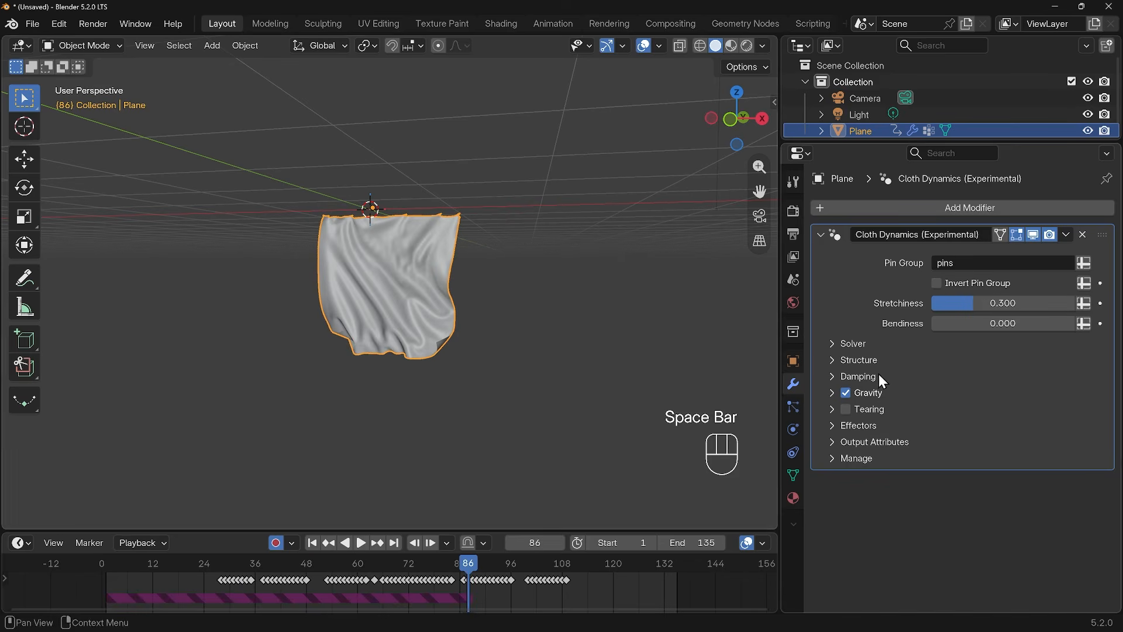
pyautogui.moveTo(145, 571); pyautogui.dragTo(101, 570)
pyautogui.press('space')
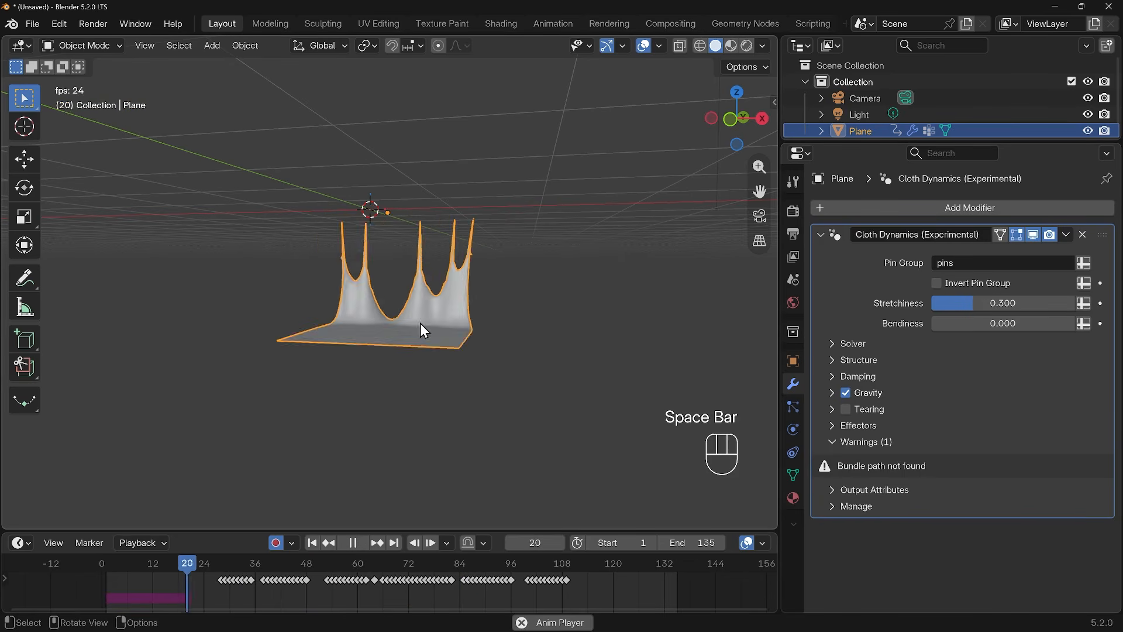
pyautogui.press('space')
# Step: Set the cloth's Stretchiness to 0.2 and replay the simulation from the start
pyautogui.click(1001, 303)
pyautogui.write('.')
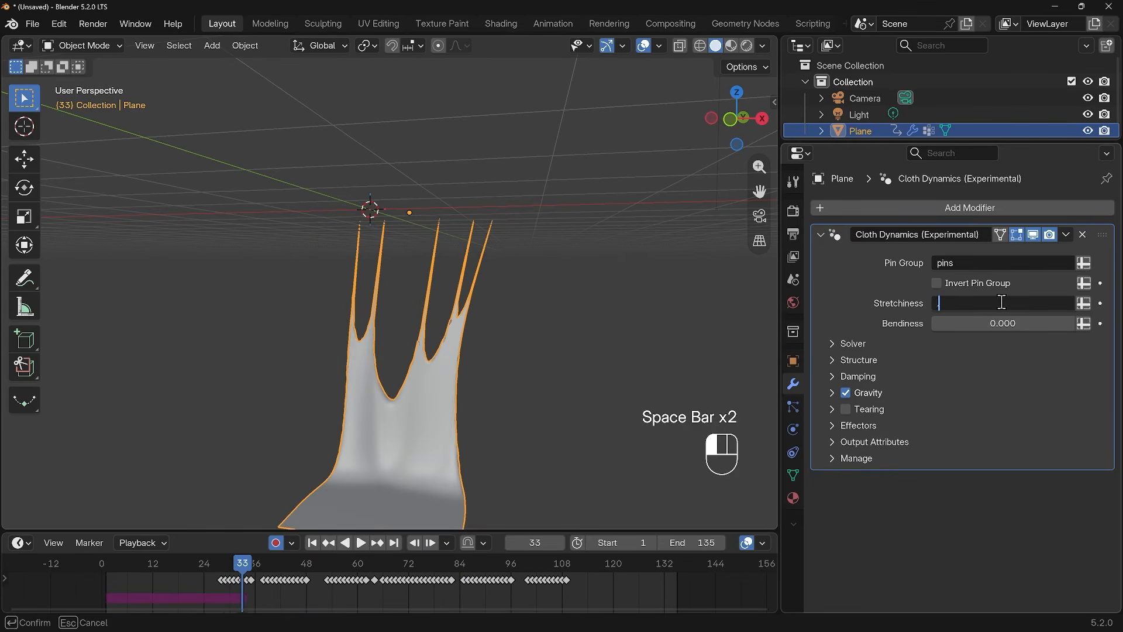
pyautogui.write('2')
pyautogui.press('Return')
pyautogui.moveTo(242, 568); pyautogui.dragTo(93, 568)
pyautogui.press('space')
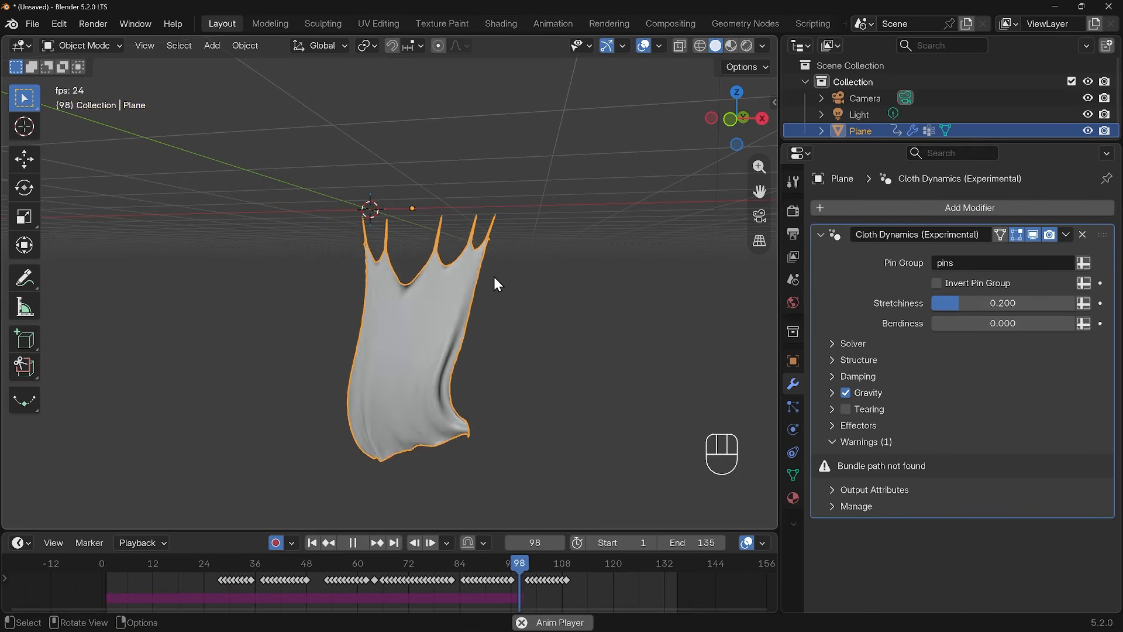
# Step: Stop playback at frame 110 and reset the cloth's Stretchiness to 0
pyautogui.press('space')
pyautogui.moveTo(956, 304); pyautogui.dragTo(930, 304)
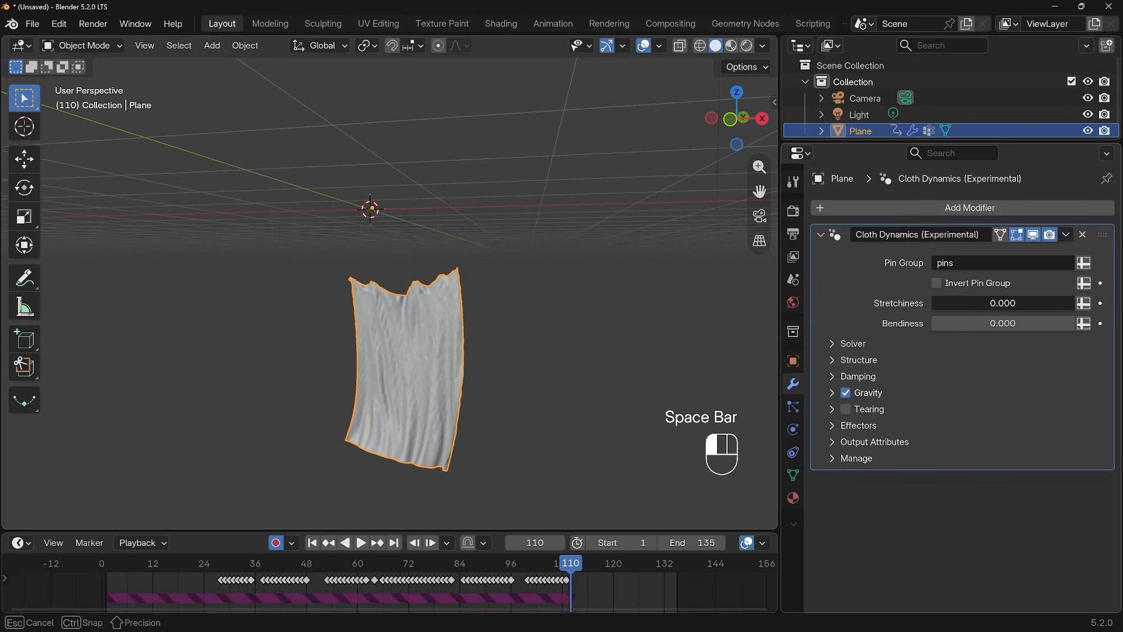
# Step: Set the cloth's Bendiness to 0.601 and play the simulation from frame 0 to frame 37
pyautogui.click(102, 562)
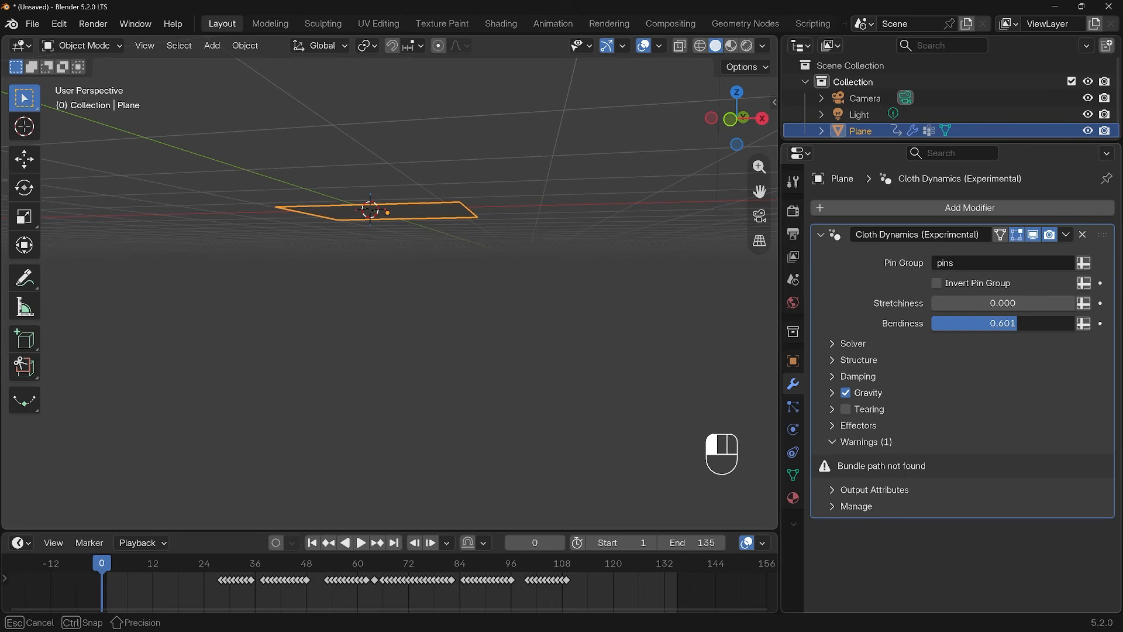
pyautogui.press('space')
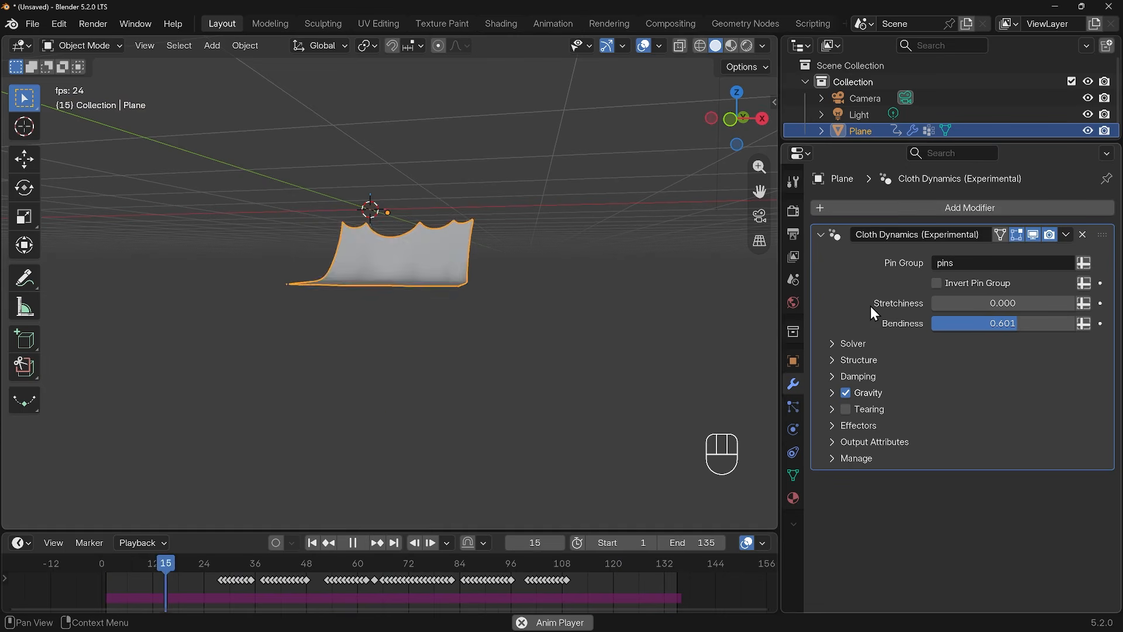
pyautogui.press('space')
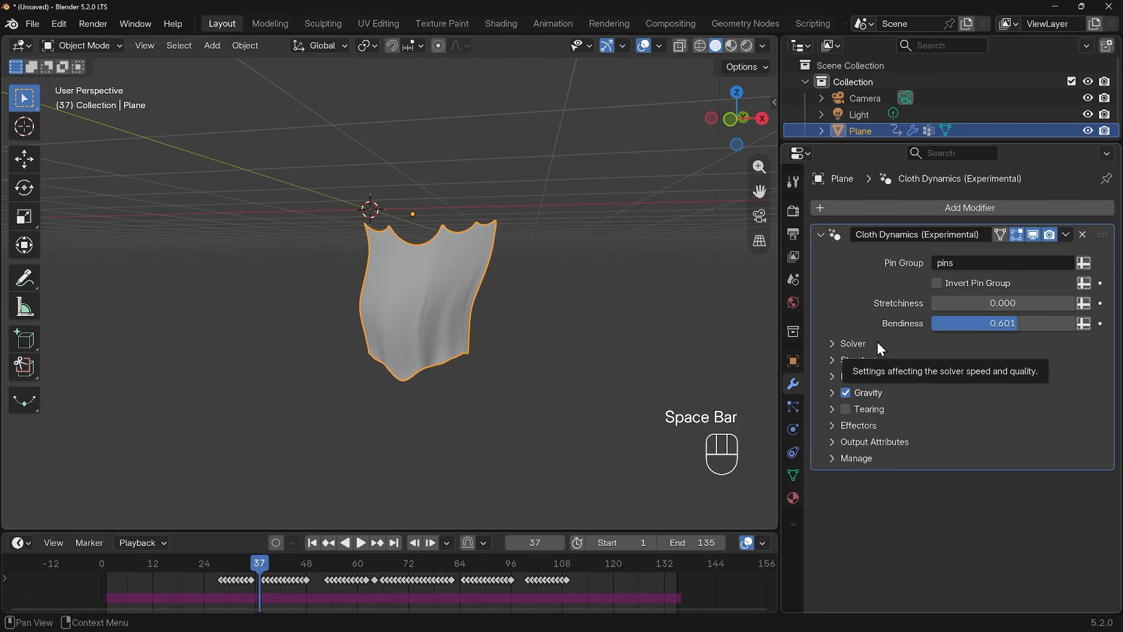
# Step: Set the cloth solver's Substeps to 10 and replay the simulation from the start
pyautogui.click(832, 343)
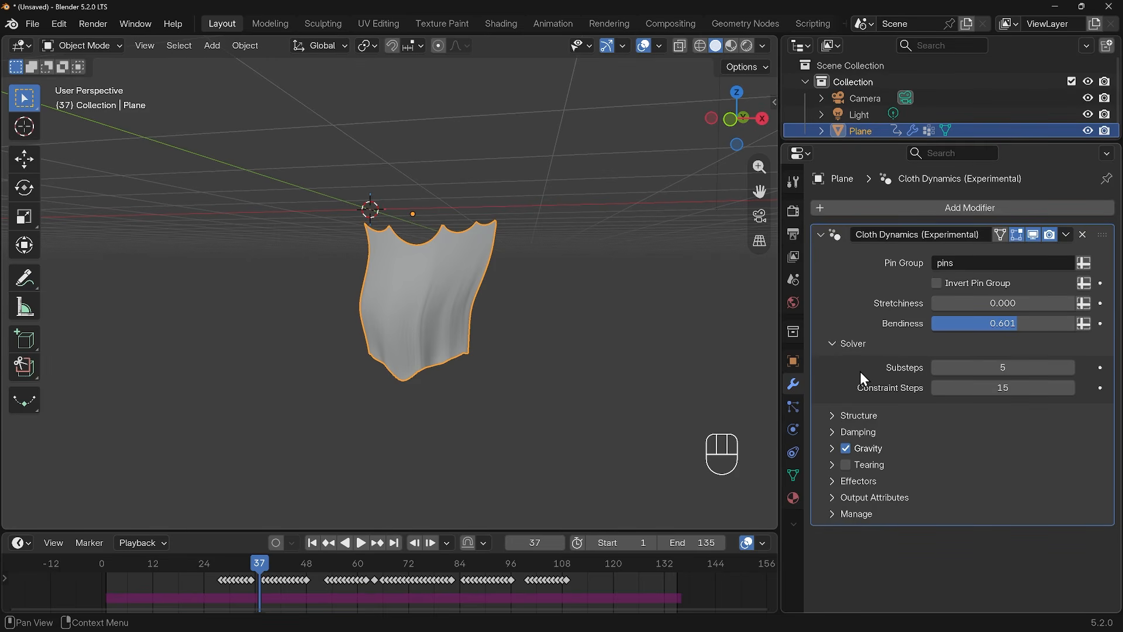
pyautogui.moveTo(938, 367); pyautogui.dragTo(991, 367)
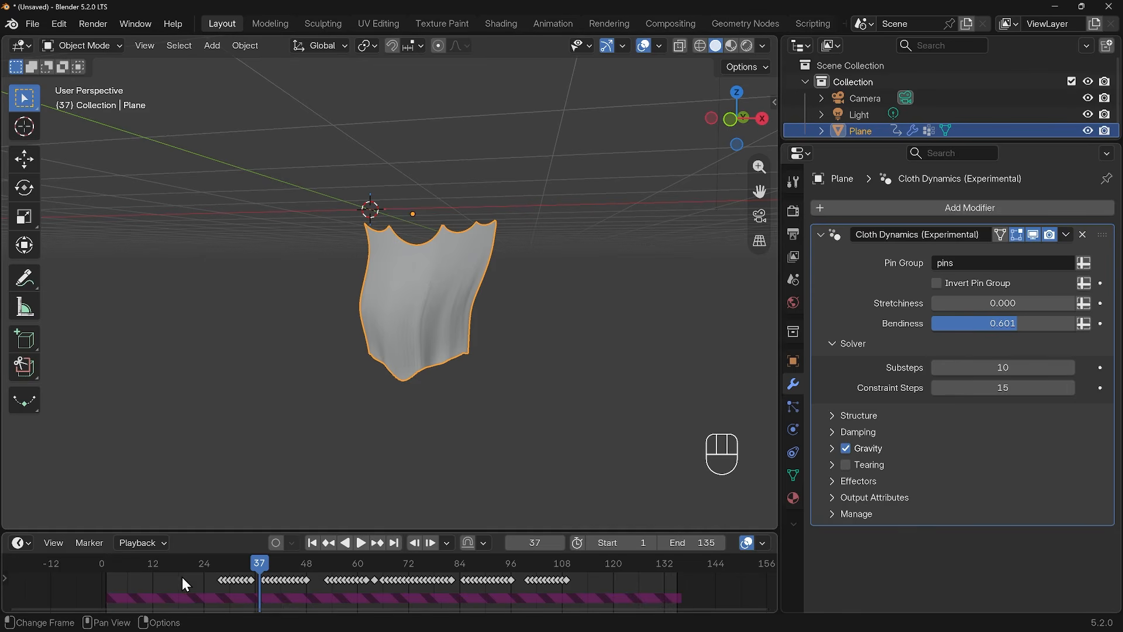
pyautogui.moveTo(111, 569); pyautogui.dragTo(97, 570)
pyautogui.press('space')
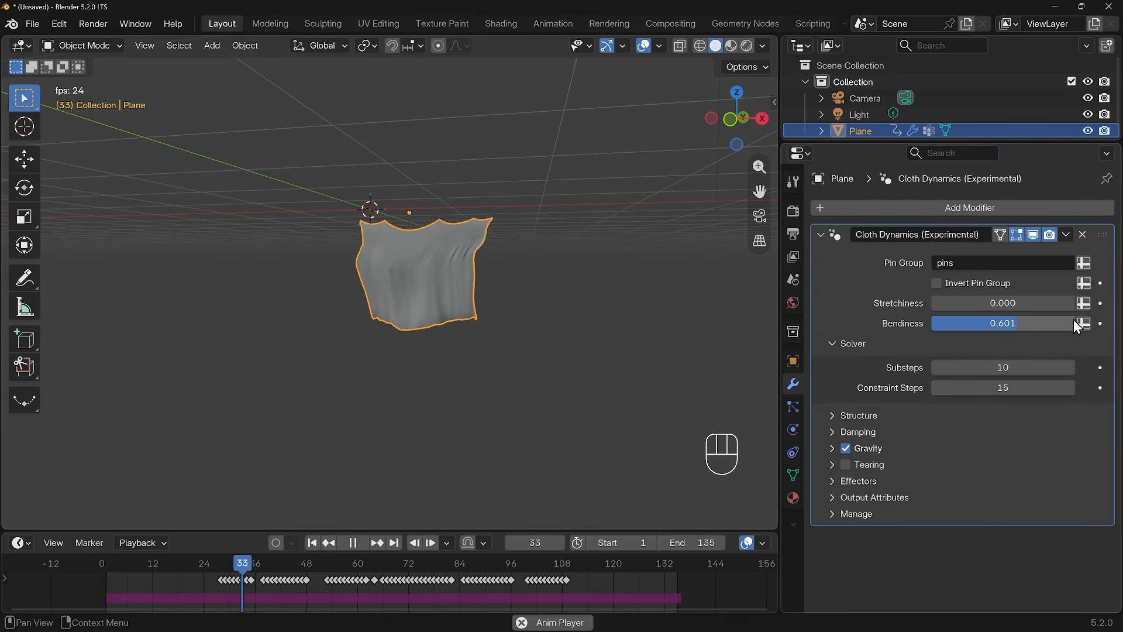
# Step: Reset the cloth's Bendiness to 0 and replay the simulation from the start to frame 83
pyautogui.moveTo(1016, 323); pyautogui.dragTo(925, 321)
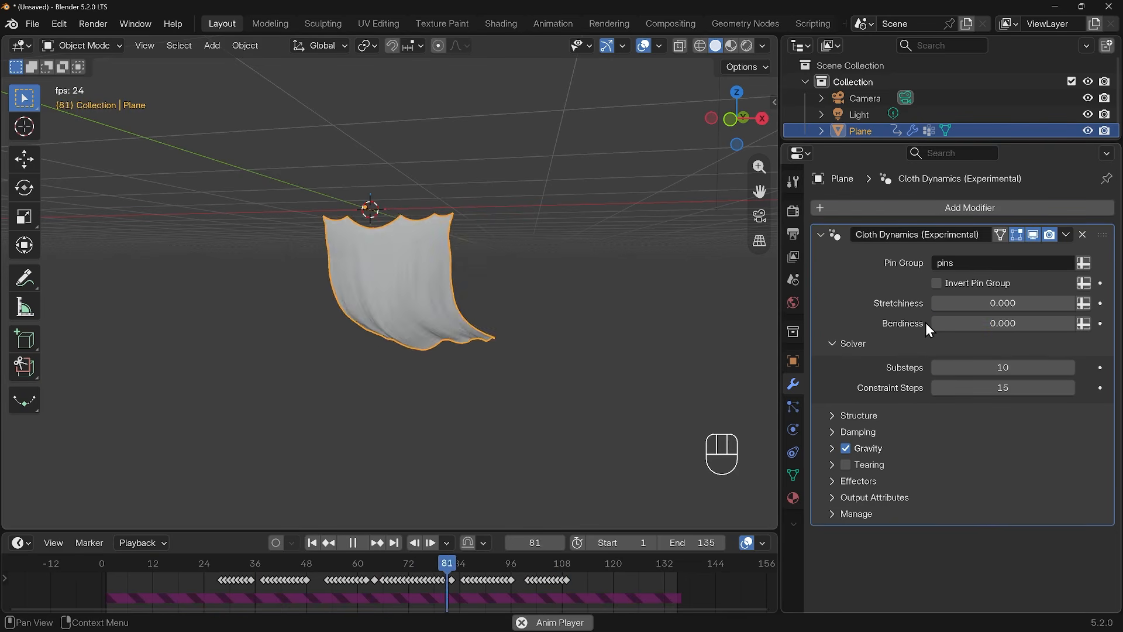
pyautogui.press('space')
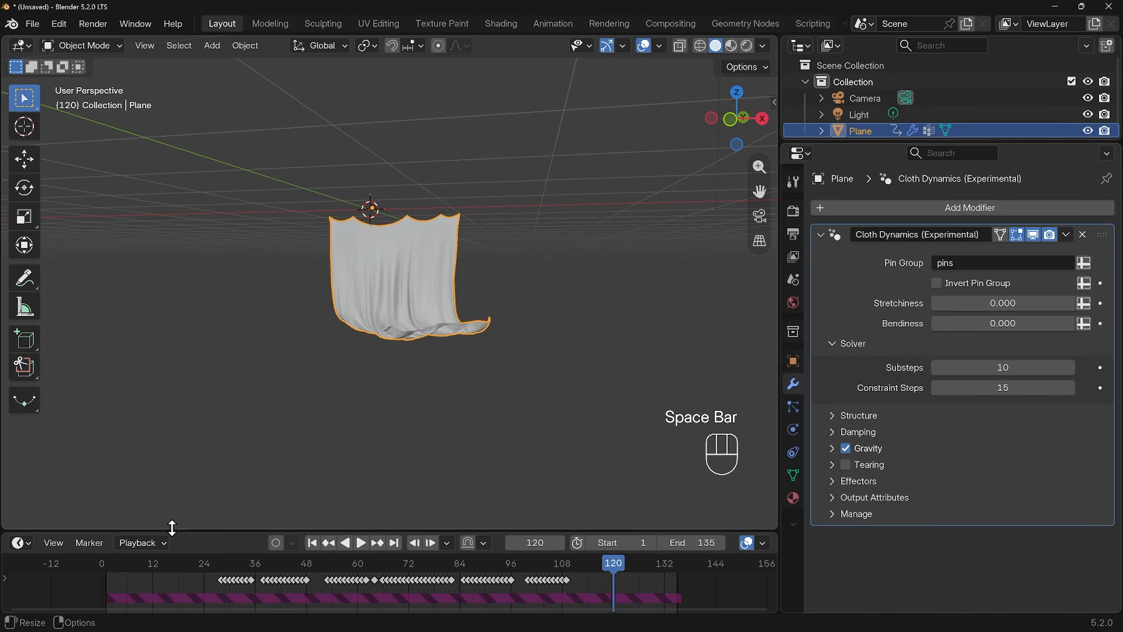
pyautogui.moveTo(111, 566); pyautogui.dragTo(107, 567)
pyautogui.press('space')
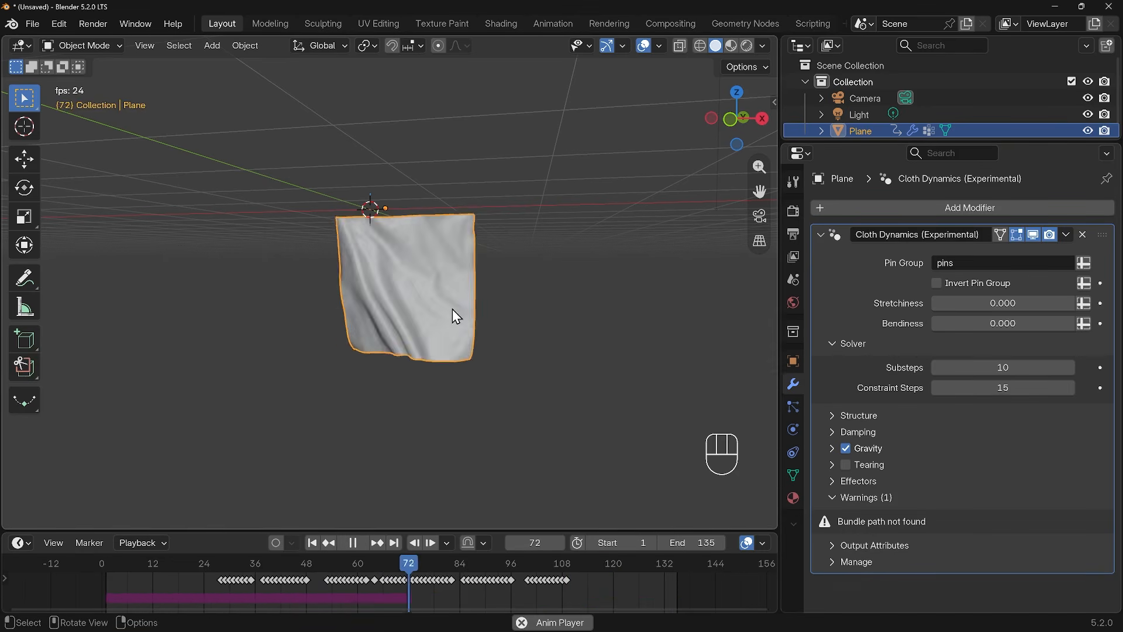
pyautogui.press('space')
# Step: Set the solver's Substeps to 5 and replay the simulation from frame 0 to frame 85
pyautogui.click(1003, 368)
pyautogui.write('5')
pyautogui.press('Return')
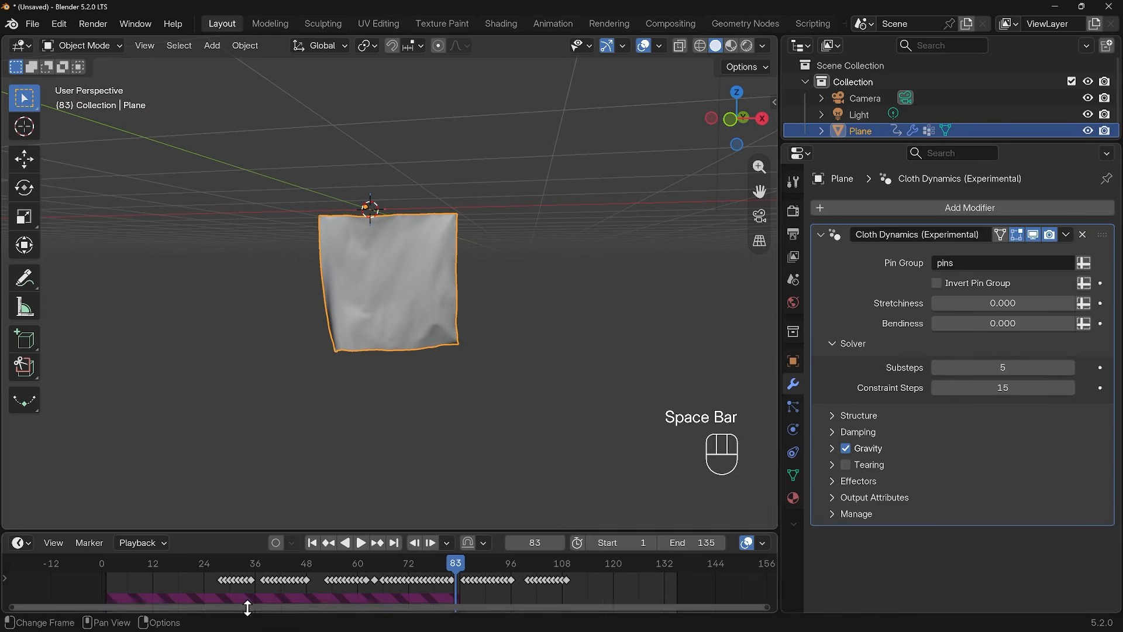
pyautogui.moveTo(131, 566); pyautogui.dragTo(103, 562)
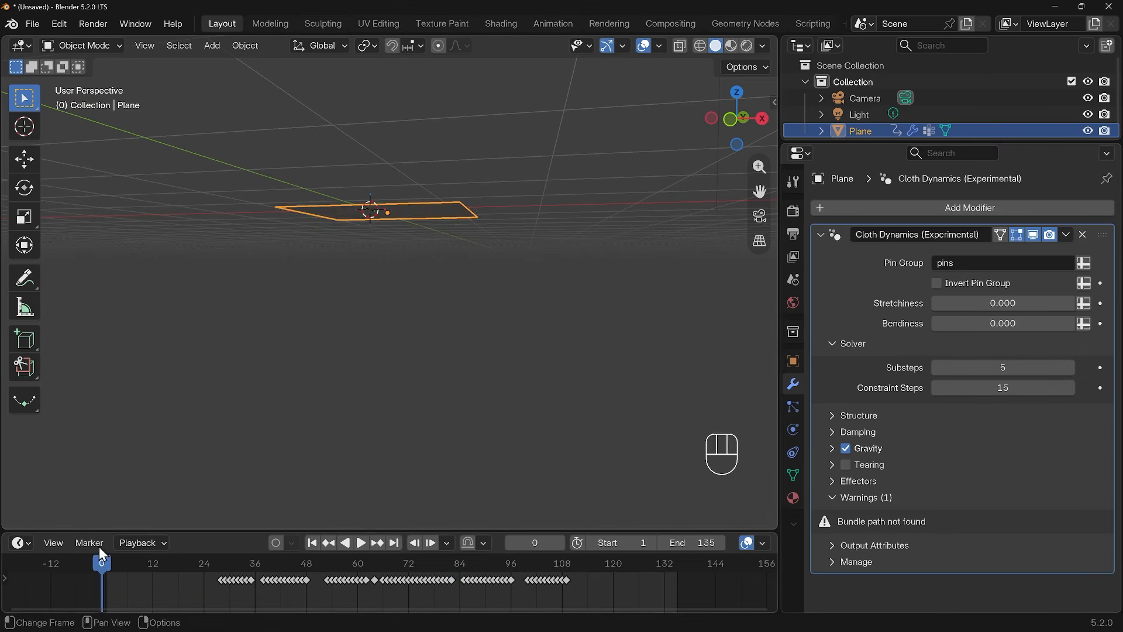
pyautogui.press('space')
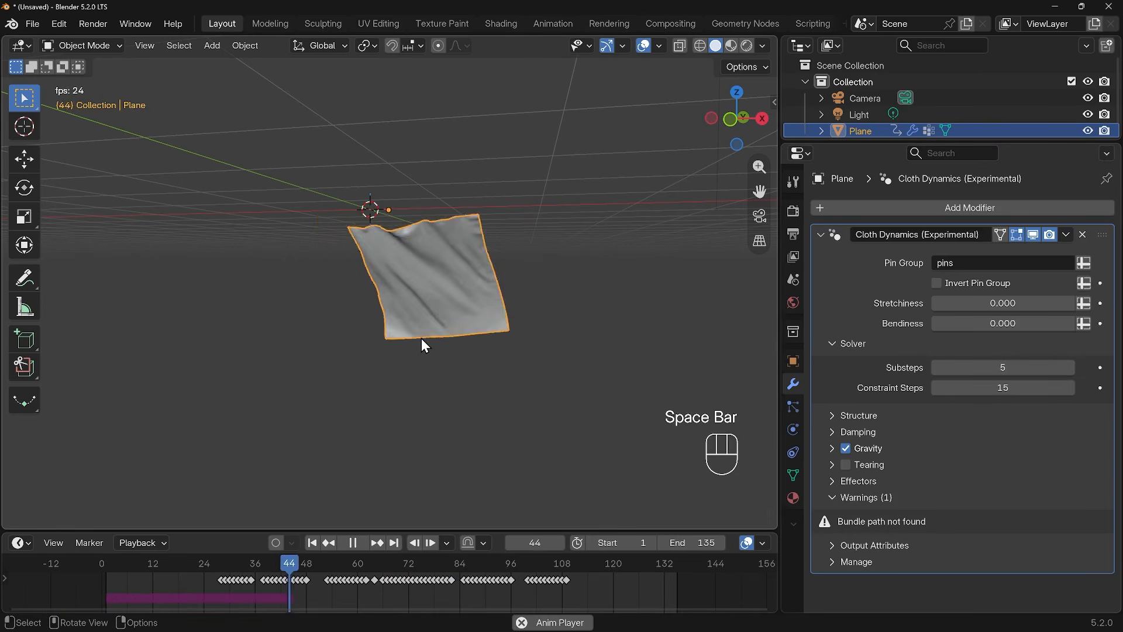
pyautogui.press('space')
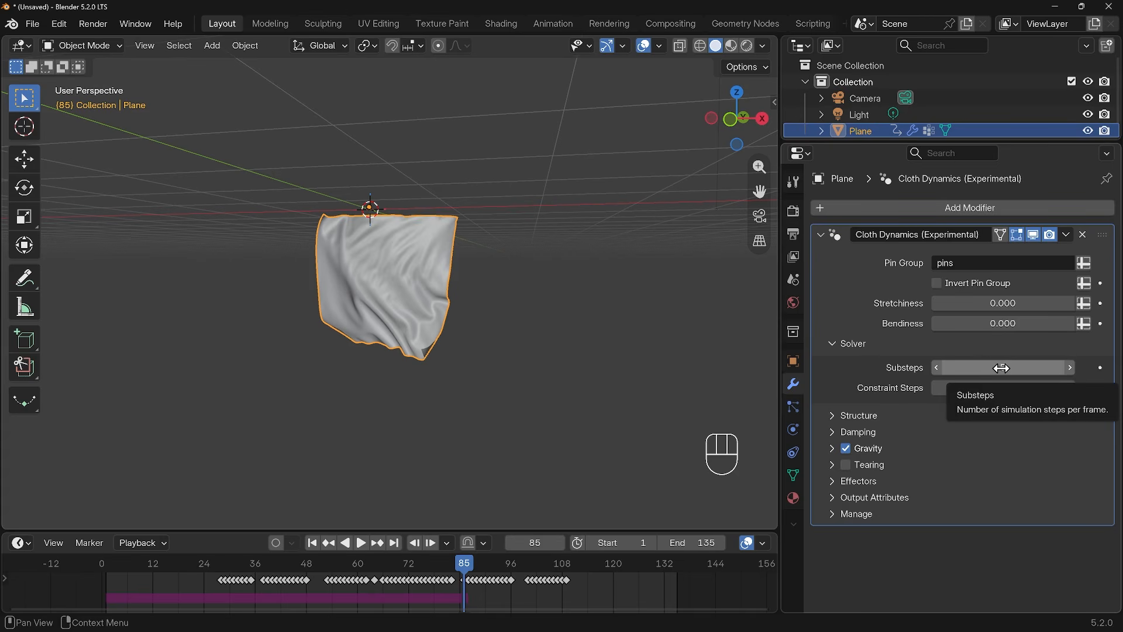
# Step: Set the cloth's Mass in the Structure settings to 100 kg and replay the simulation from the start to frame 71
pyautogui.click(833, 420)
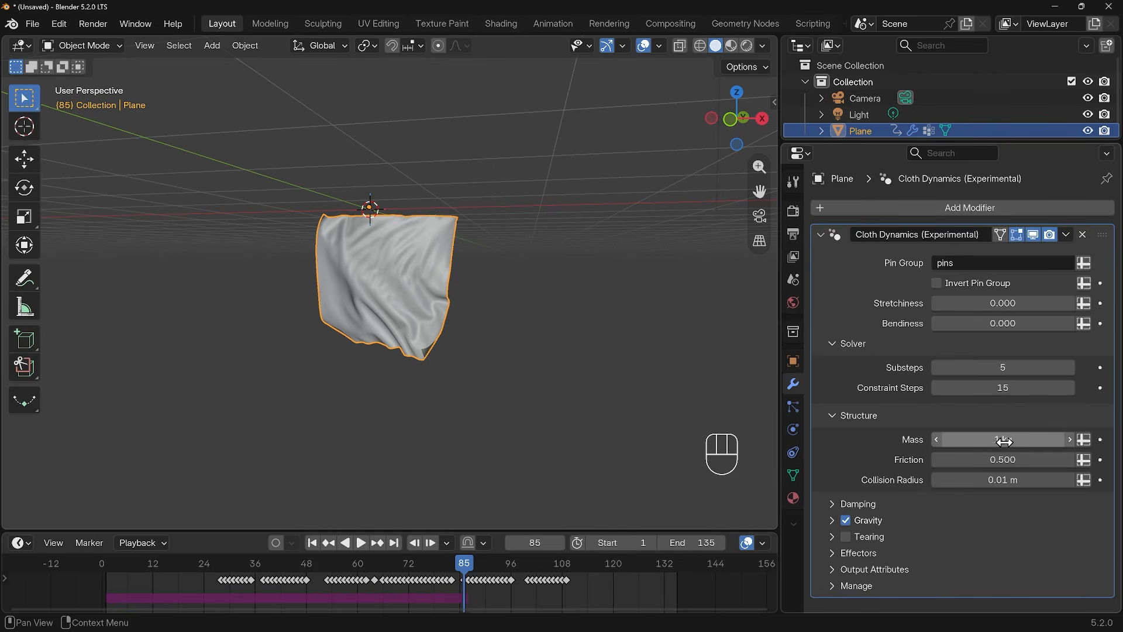
pyautogui.click(125, 567)
pyautogui.press('space')
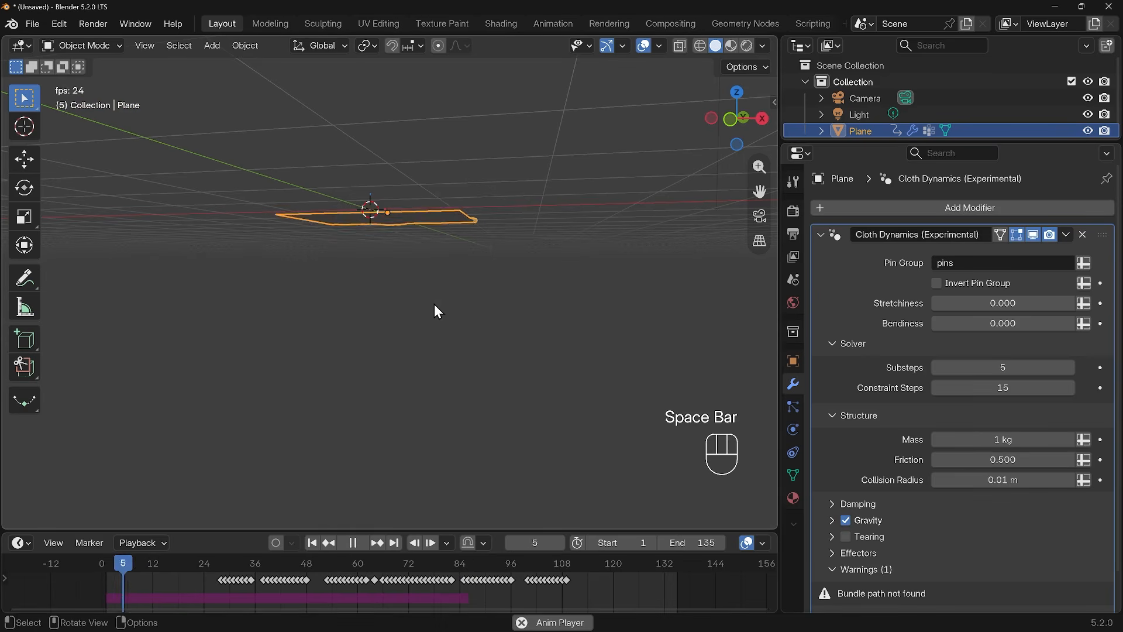
pyautogui.press('space')
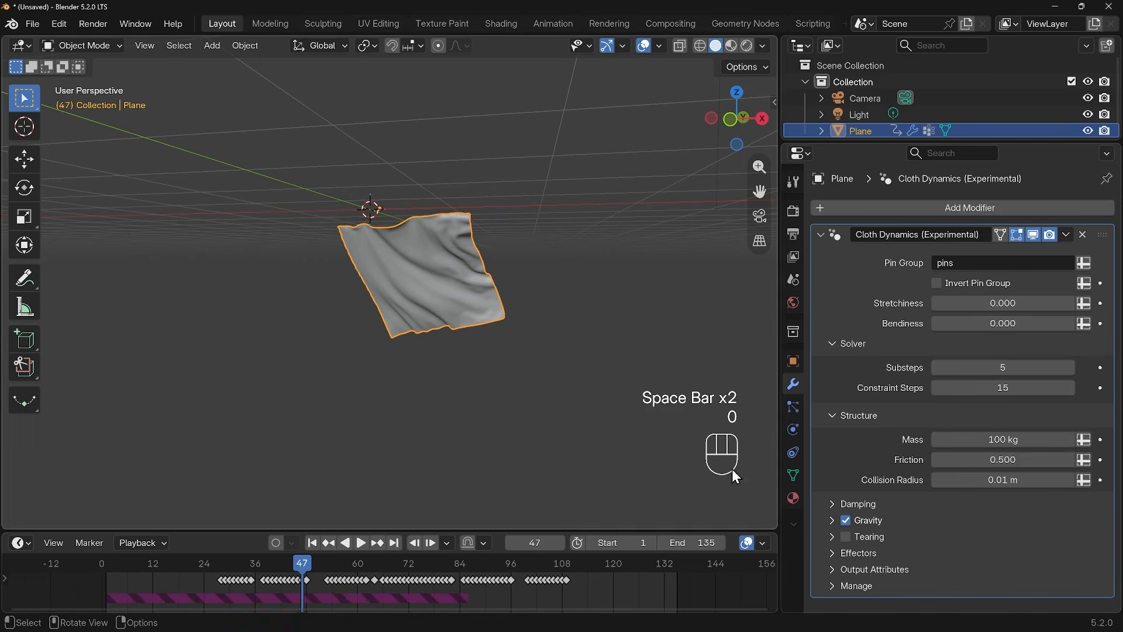
pyautogui.click(106, 565)
pyautogui.press('space')
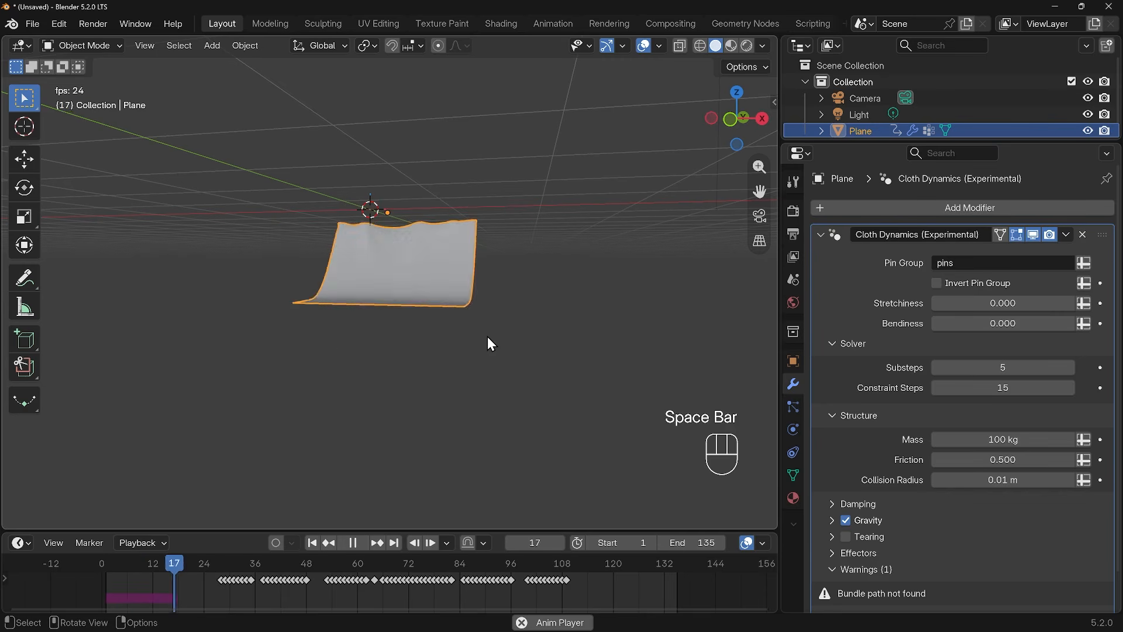
pyautogui.press('space')
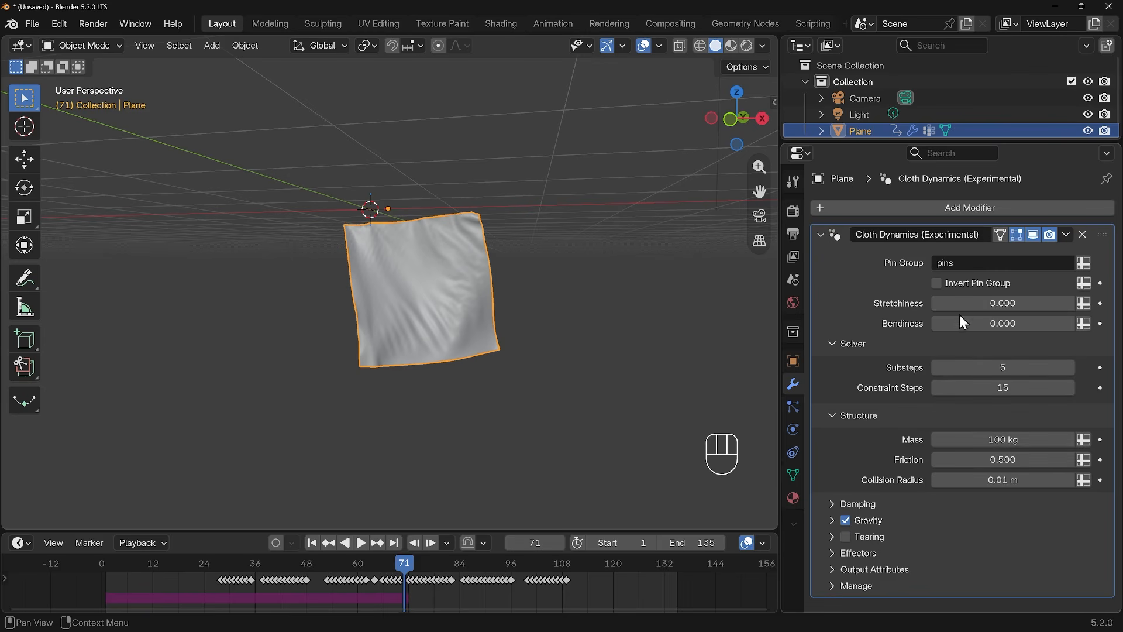
# Step: Set the 100 kg cloth's Stretchiness to 0.1 and replay the simulation from the start to frame 60
pyautogui.moveTo(959, 304); pyautogui.dragTo(959, 304)
pyautogui.write('.1')
pyautogui.press('Return')
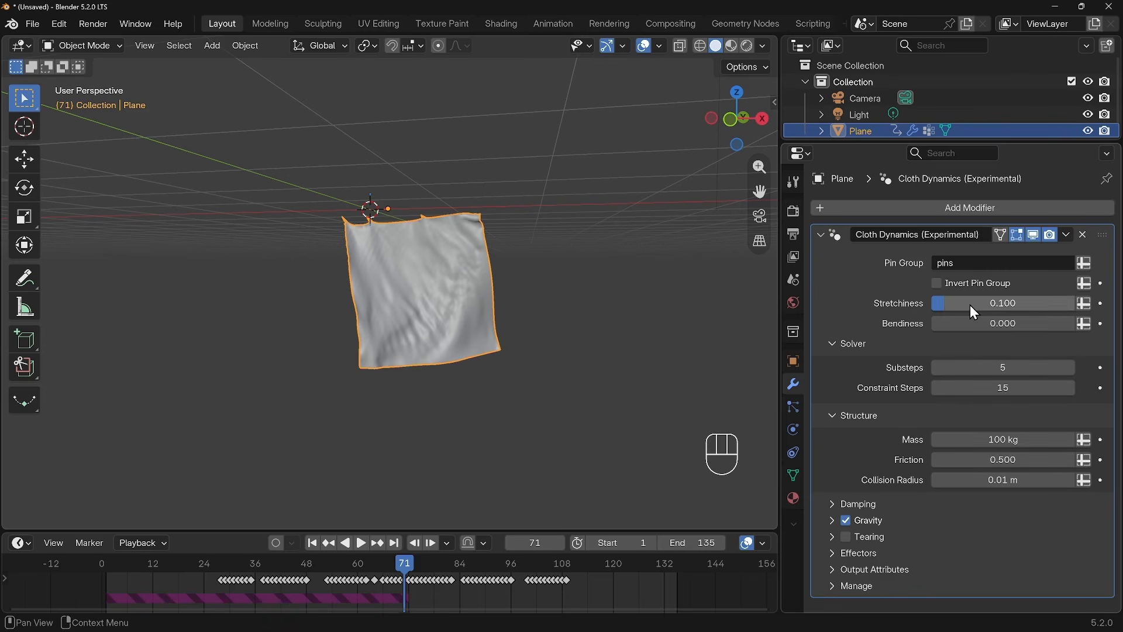
pyautogui.click(100, 563)
pyautogui.press('space')
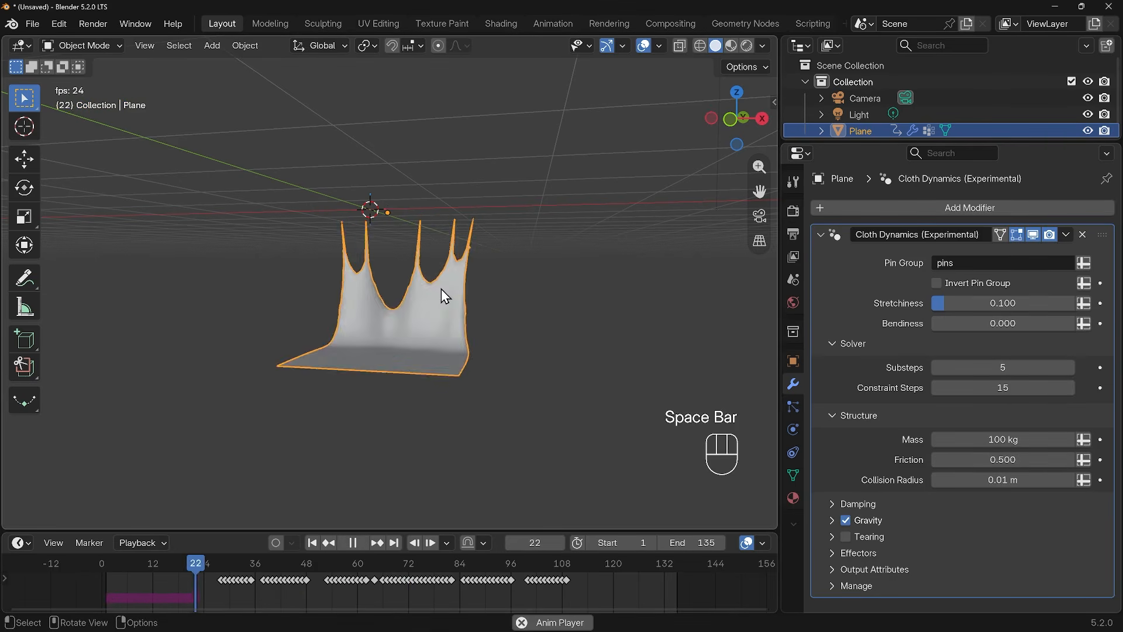
pyautogui.press('space')
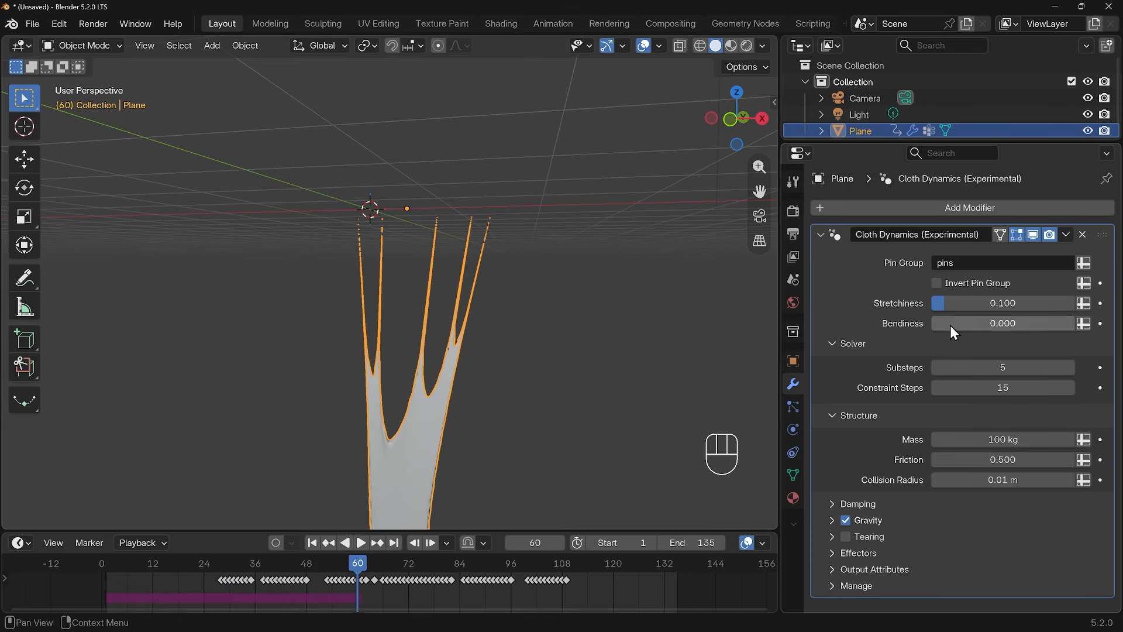
# Step: Reset the cloth's Stretchiness to 0 and replay the simulation from the start to frame 77
pyautogui.moveTo(988, 303); pyautogui.dragTo(932, 303)
pyautogui.moveTo(151, 560); pyautogui.dragTo(88, 546)
pyautogui.press('space')
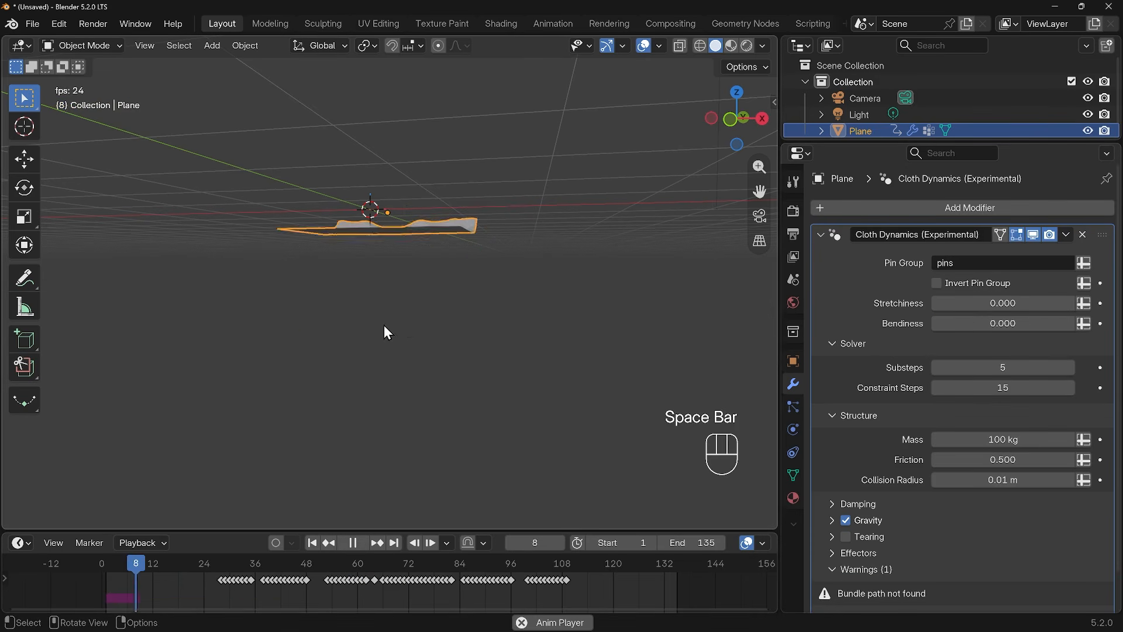
pyautogui.press('space')
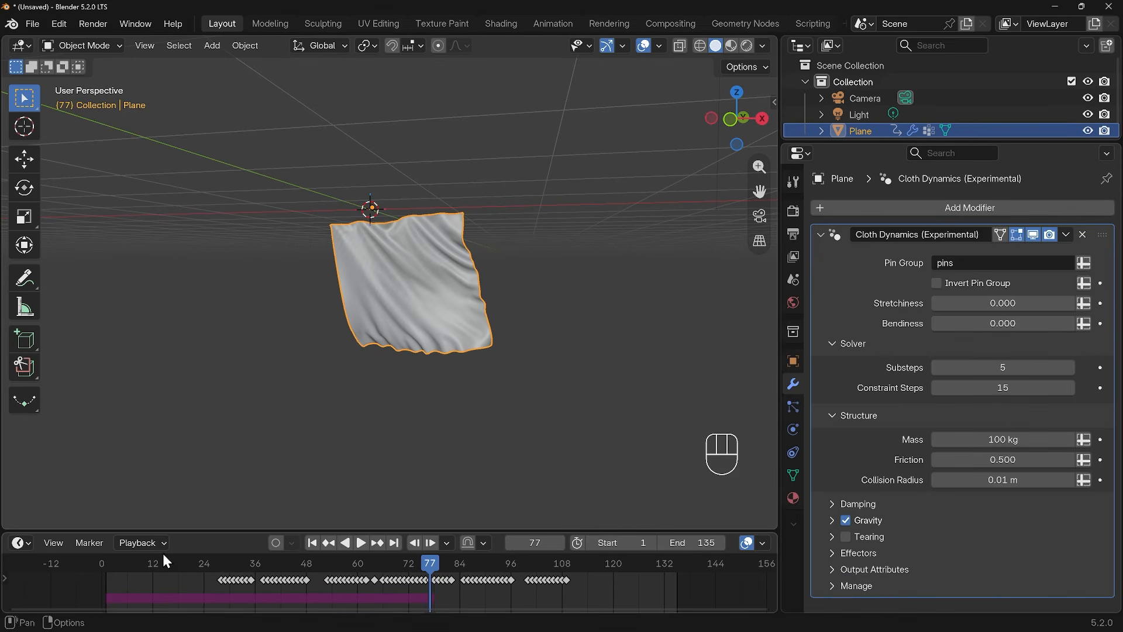
# Step: Return to frame 0 and add a monkey head mesh at the origin, scaled down smaller than the cloth plane
pyautogui.moveTo(162, 554); pyautogui.dragTo(91, 566)
pyautogui.moveTo(409, 342)
pyautogui.mouseDown(button='middle')
pyautogui.moveTo(448, 339)
pyautogui.moveTo(376, 334)
pyautogui.moveTo(388, 343)
pyautogui.mouseUp(button='middle')
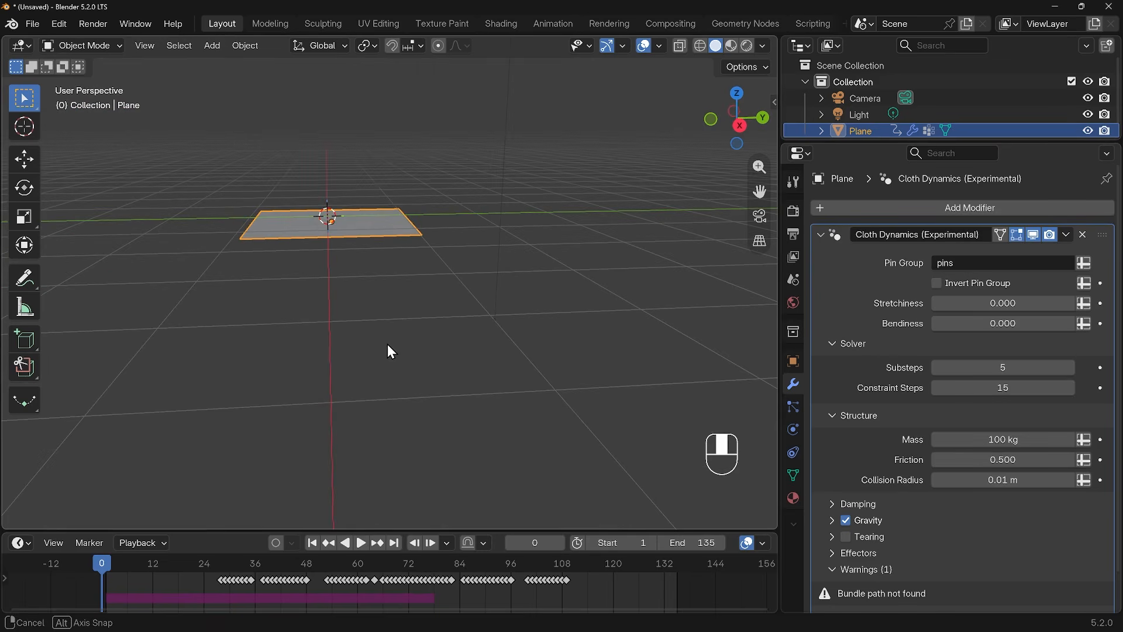
pyautogui.hotkey('shift', 'a')
pyautogui.moveTo(431, 275)
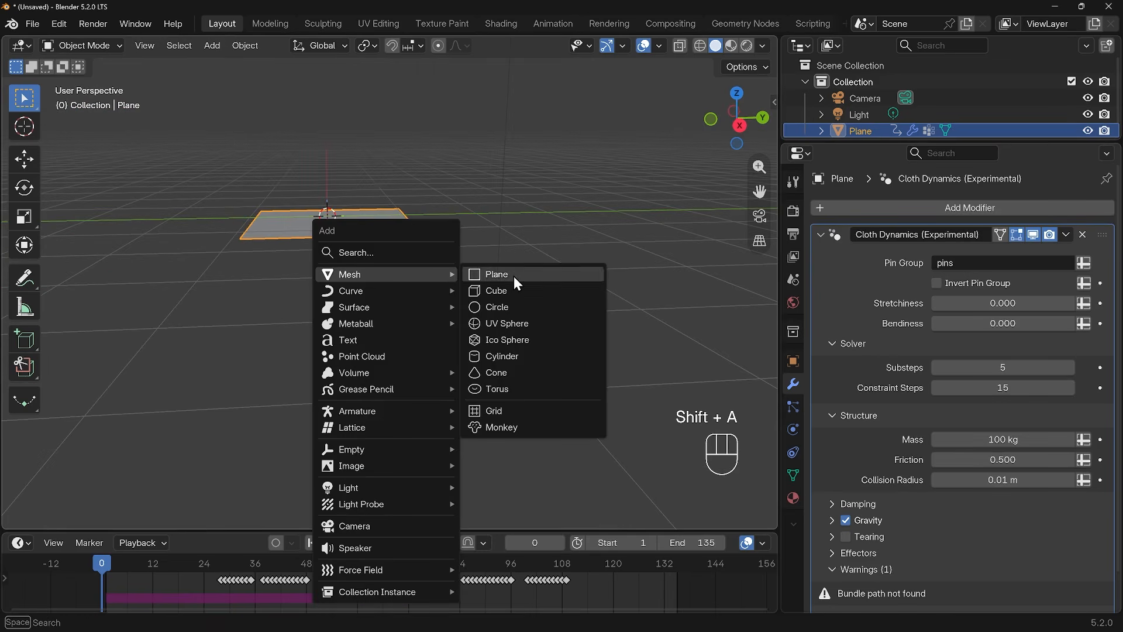
pyautogui.click(507, 427)
pyautogui.press('s')
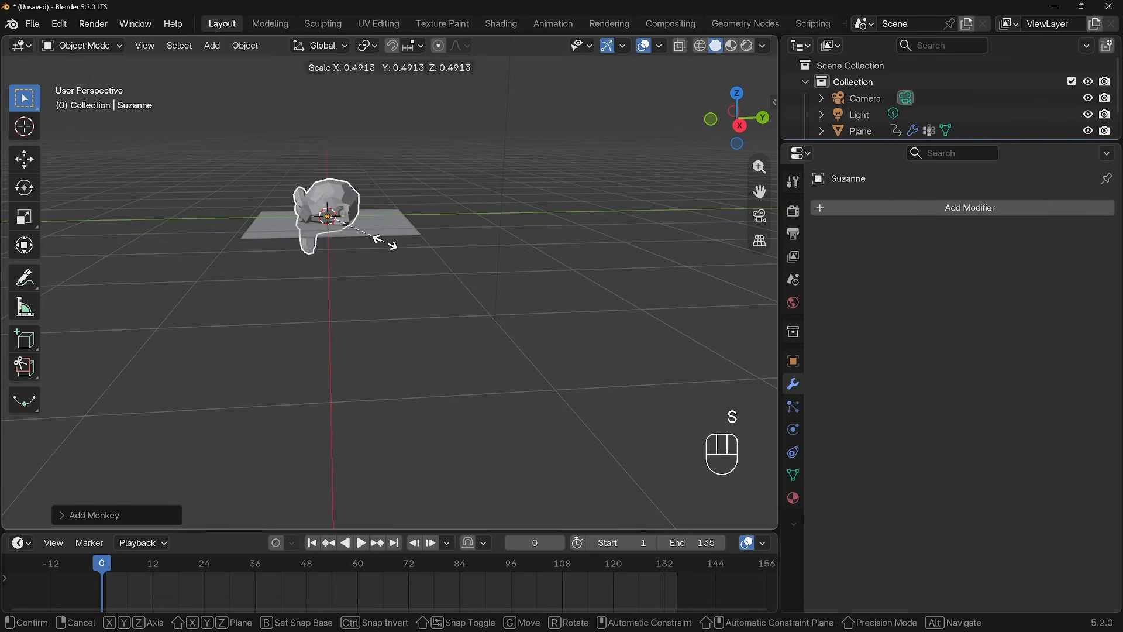
pyautogui.click(409, 261)
# Step: Move the monkey head directly beneath the cloth plane and play the simulation to frame 54
pyautogui.press('g')
pyautogui.click(352, 338)
pyautogui.moveTo(352, 338)
pyautogui.mouseDown(button='middle')
pyautogui.moveTo(501, 339)
pyautogui.moveTo(441, 346)
pyautogui.moveTo(343, 328)
pyautogui.mouseUp(button='middle')
pyautogui.press('g')
pyautogui.click(410, 309)
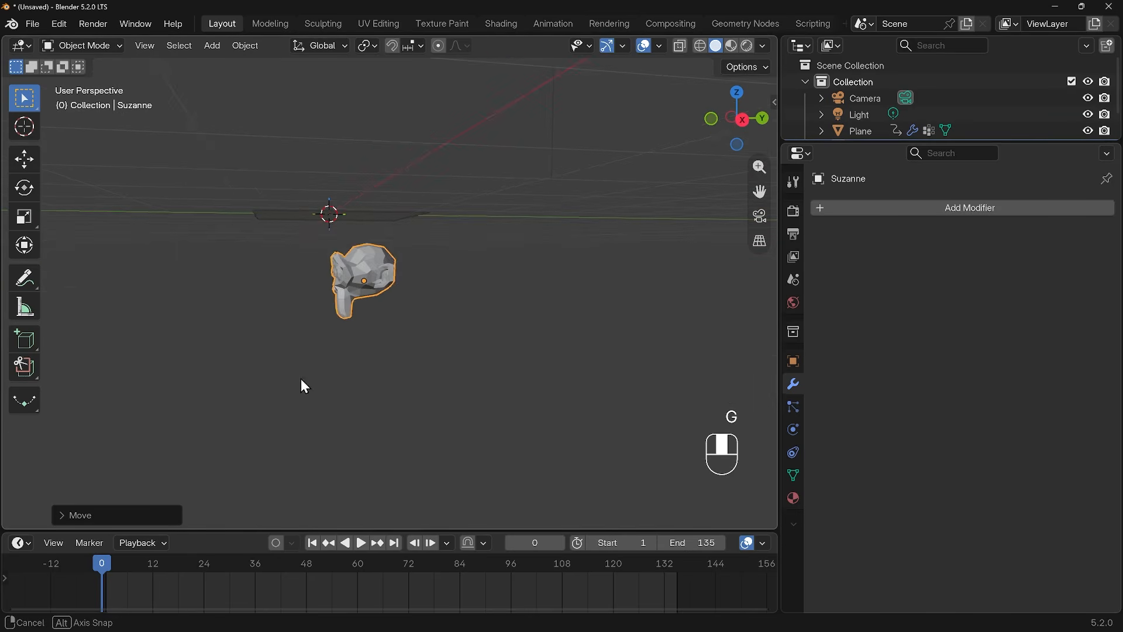
pyautogui.moveTo(300, 384); pyautogui.dragTo(398, 406, button='middle')
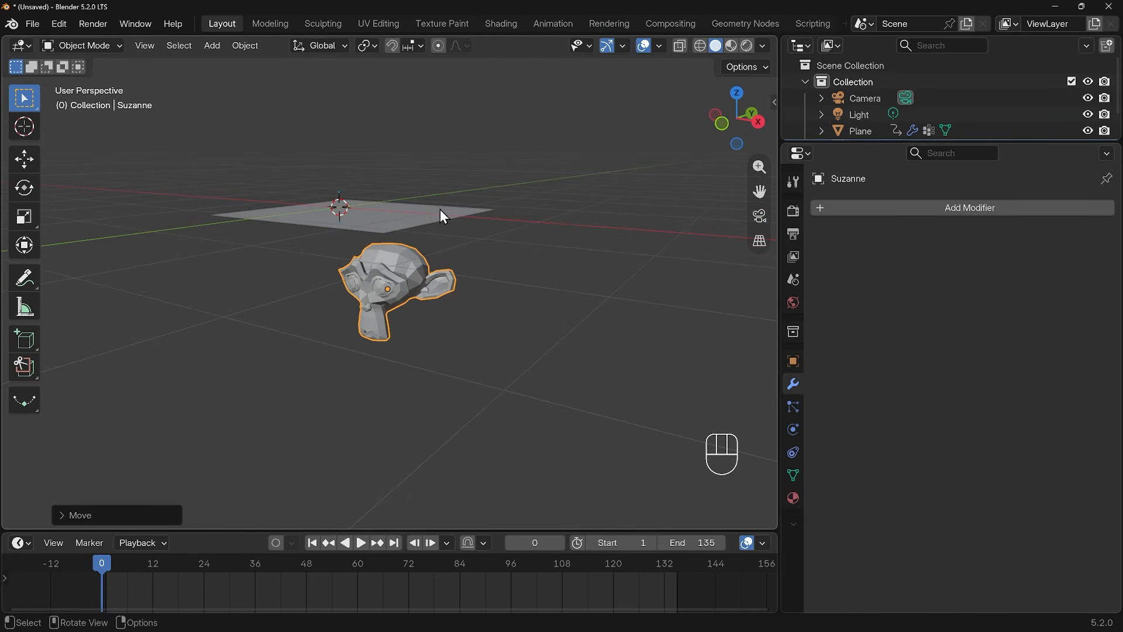
pyautogui.press('space')
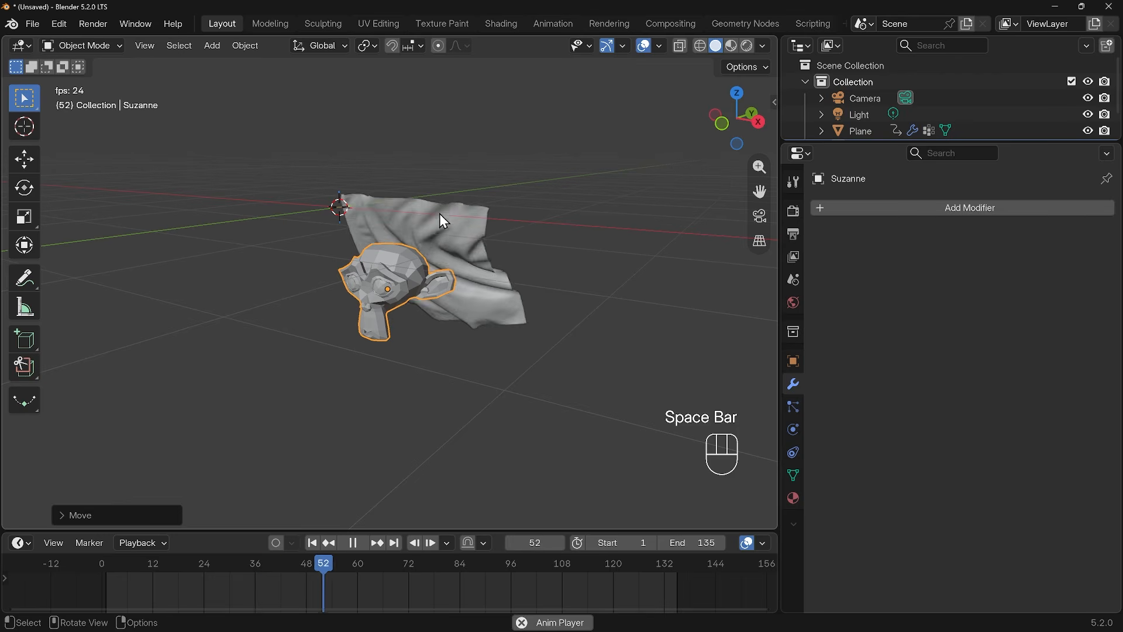
pyautogui.press('space')
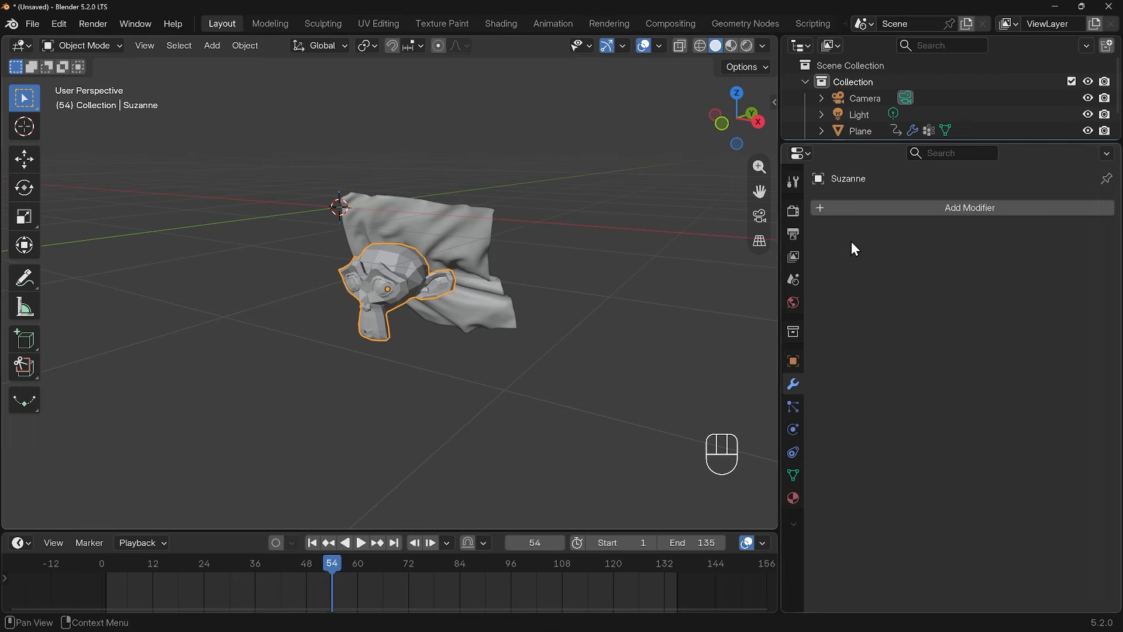
# Step: Add a Collider modifier to the monkey head and replay the simulation from frame 0 to frame 28
pyautogui.click(969, 209)
pyautogui.moveTo(994, 258)
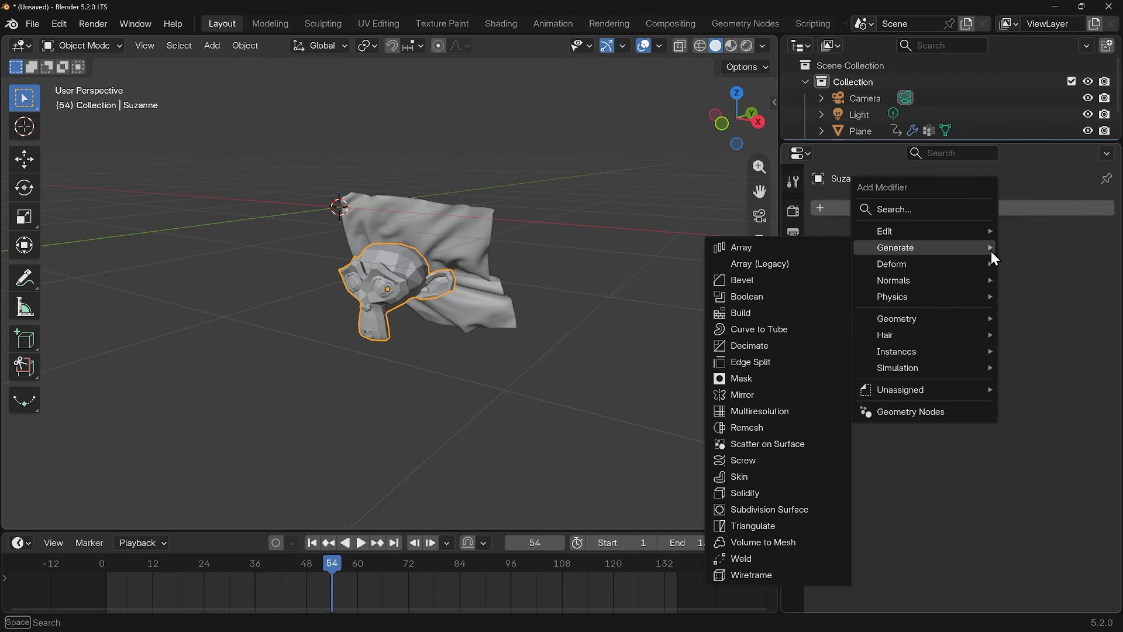
pyautogui.write('coll')
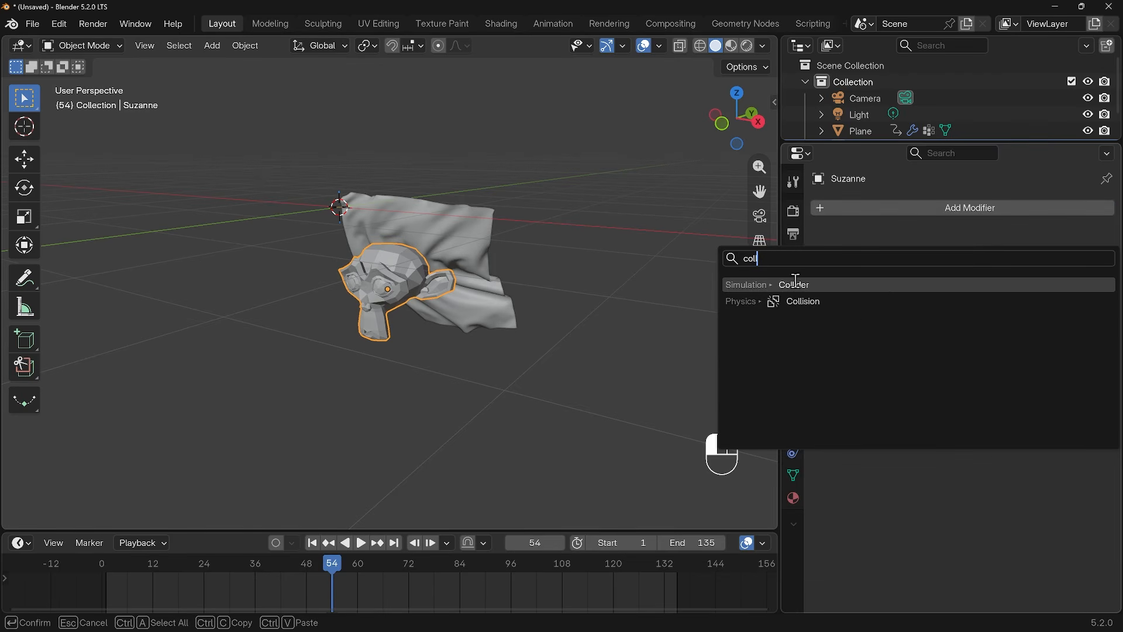
pyautogui.click(804, 285)
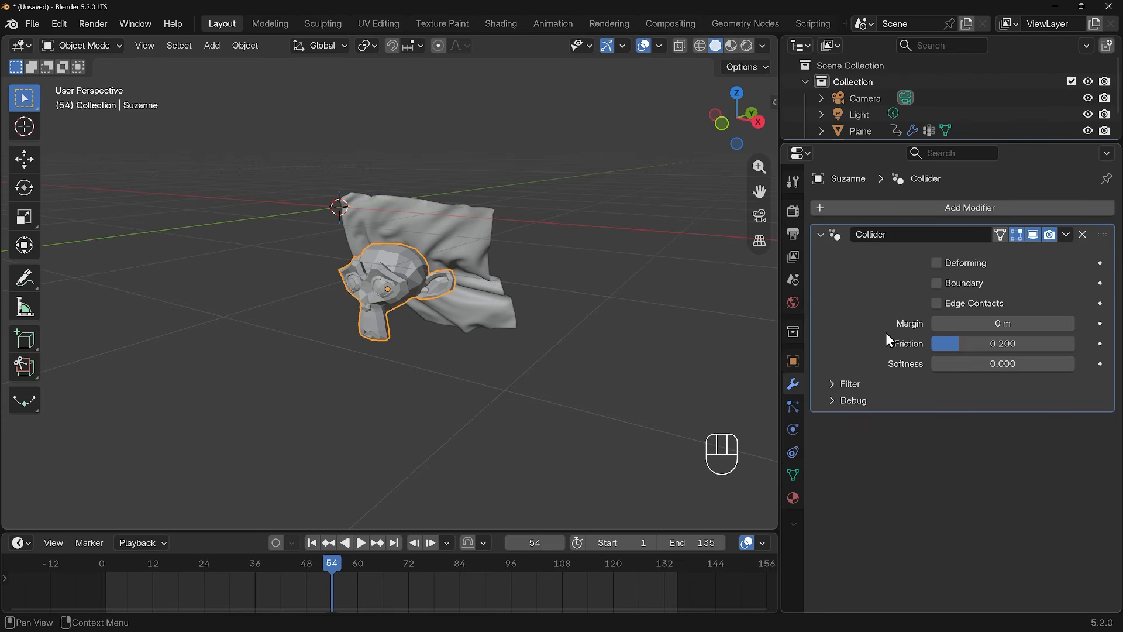
pyautogui.click(97, 565)
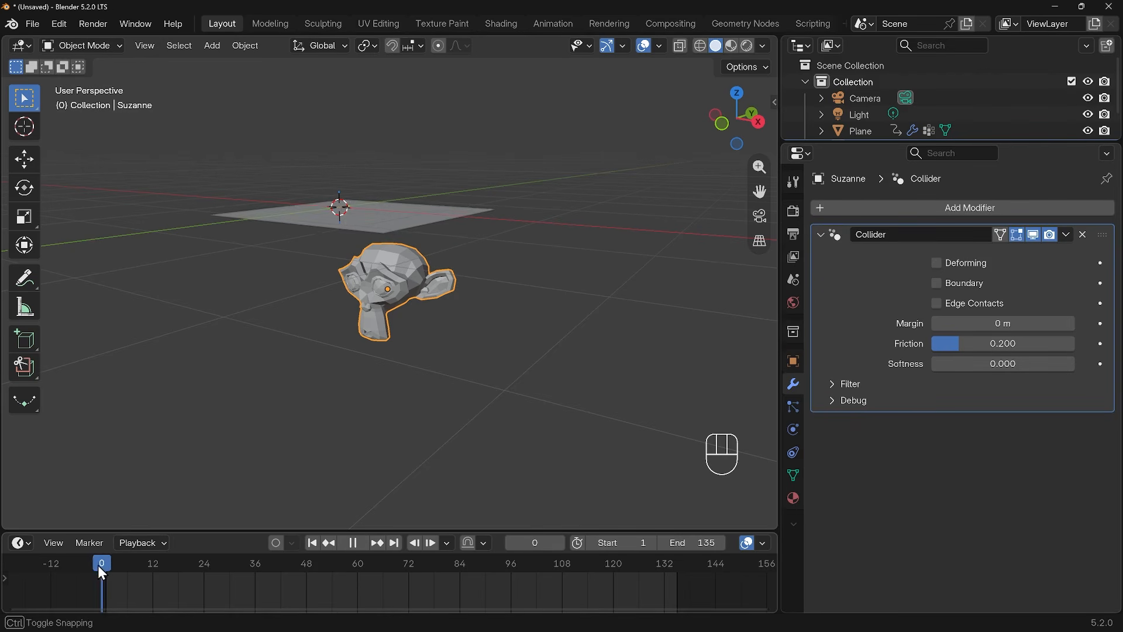
pyautogui.press('space')
pyautogui.press('space')
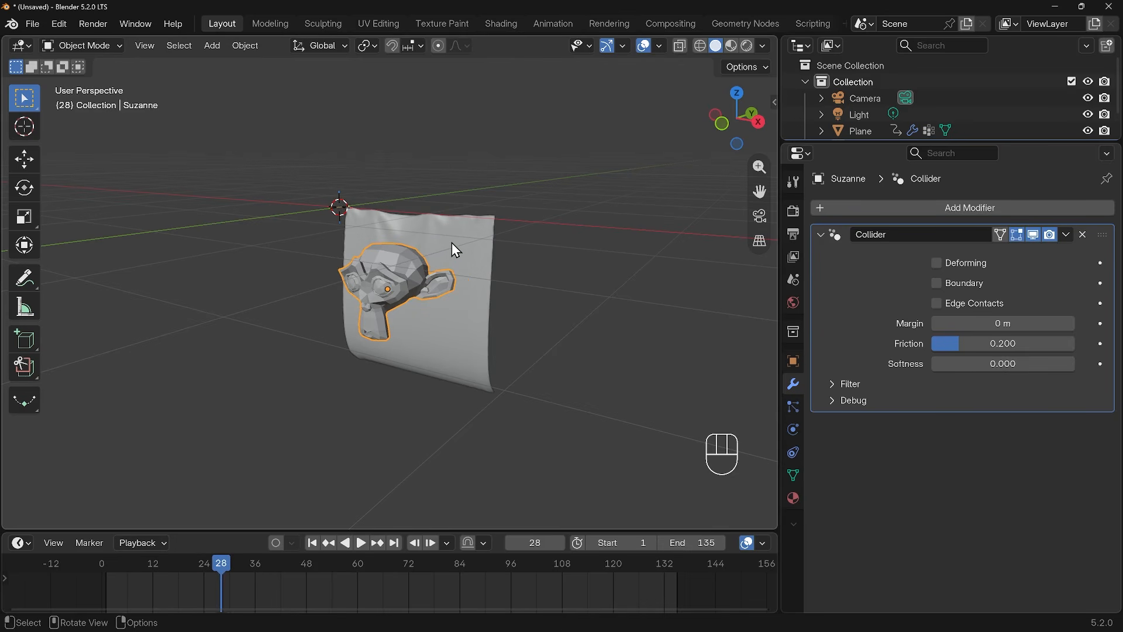
# Step: Open the Effectors settings of the cloth plane's Cloth Dynamics modifier
pyautogui.click(454, 246)
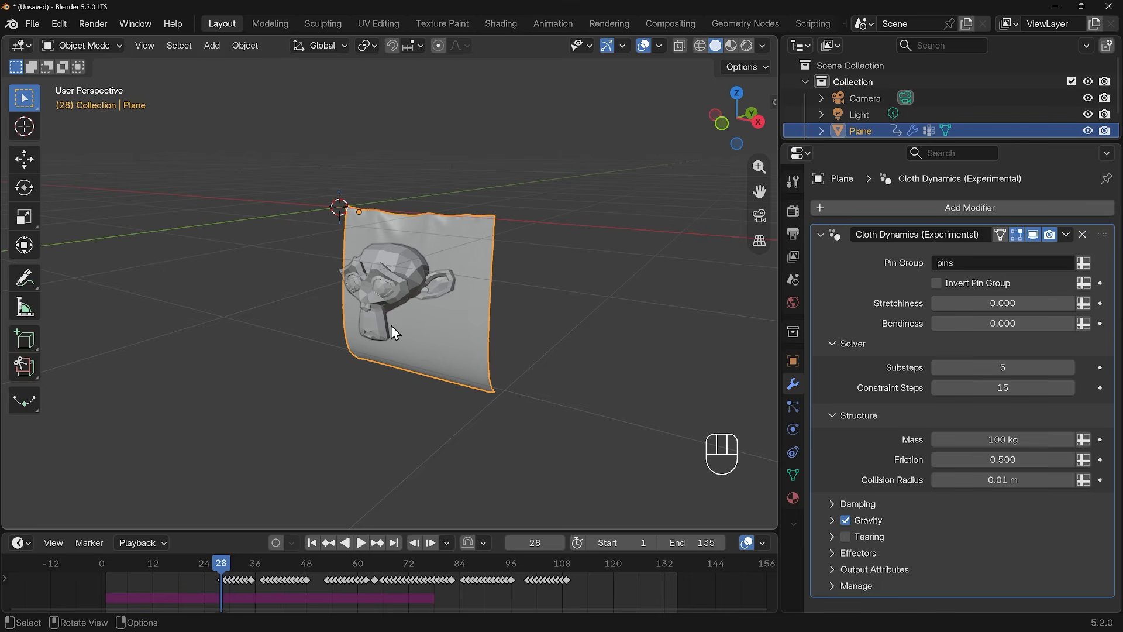
pyautogui.click(831, 553)
pyautogui.scroll(-3, 905, 504)
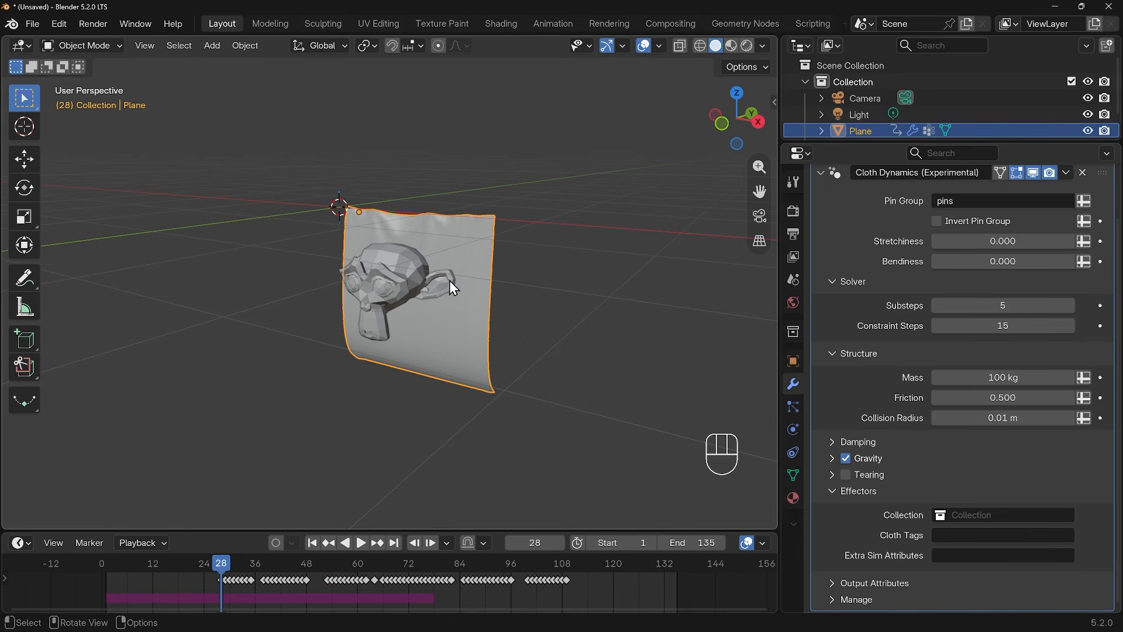
# Step: Move the monkey head into a new collection named colliders
pyautogui.click(398, 264)
pyautogui.press('m')
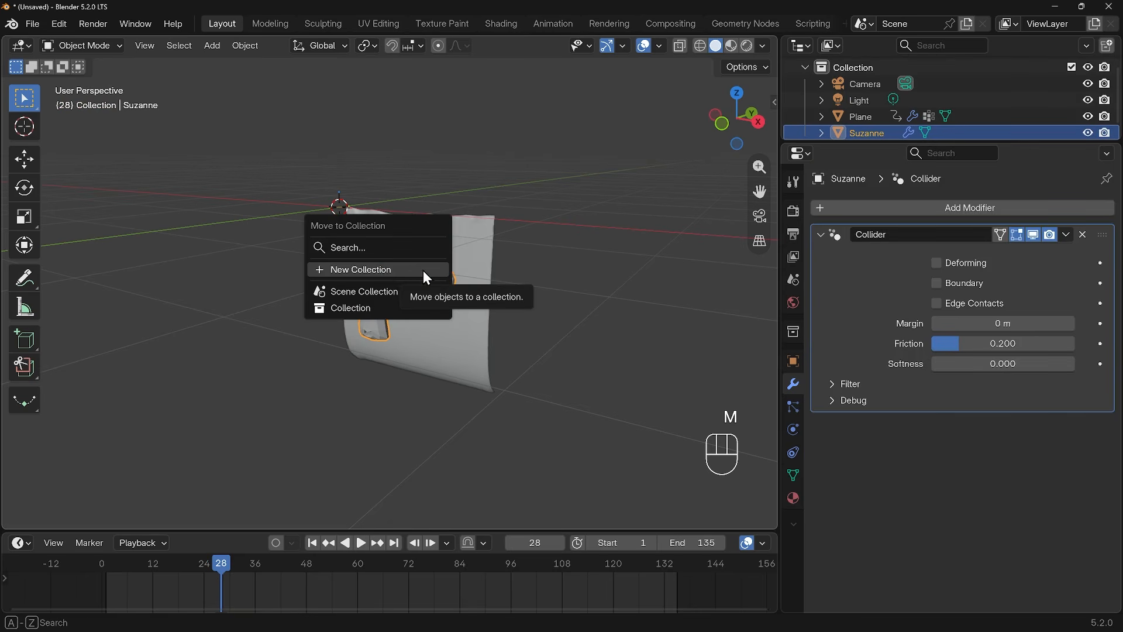
pyautogui.click(395, 273)
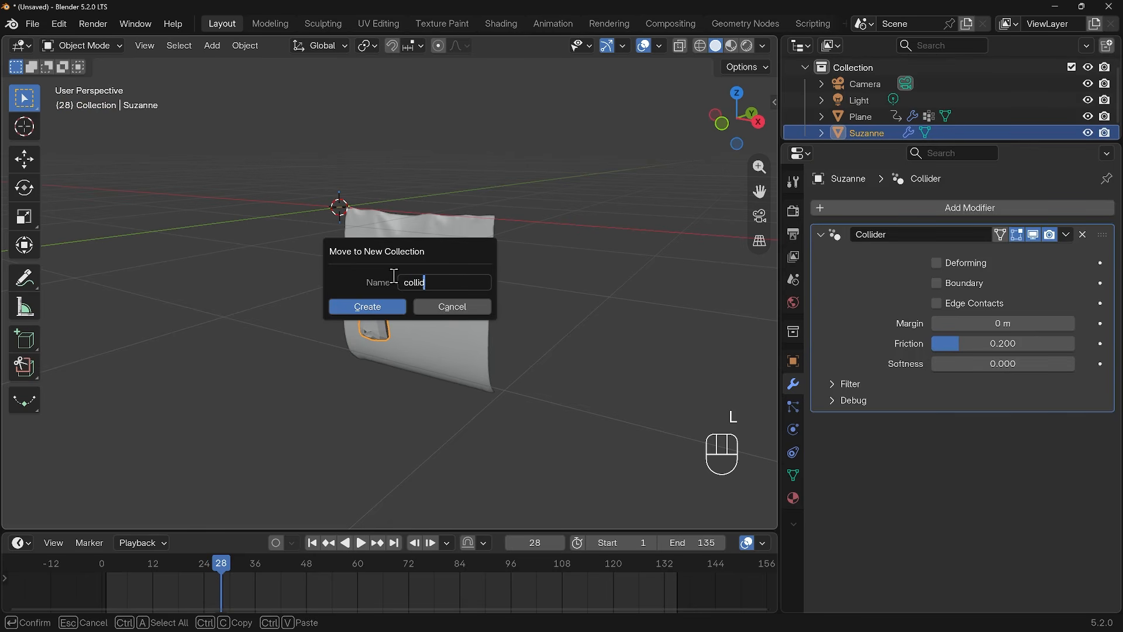
pyautogui.click(362, 307)
# Step: Set the cloth's Effectors collection to colliders, and replay the simulation from the start to frame 46
pyautogui.click(475, 245)
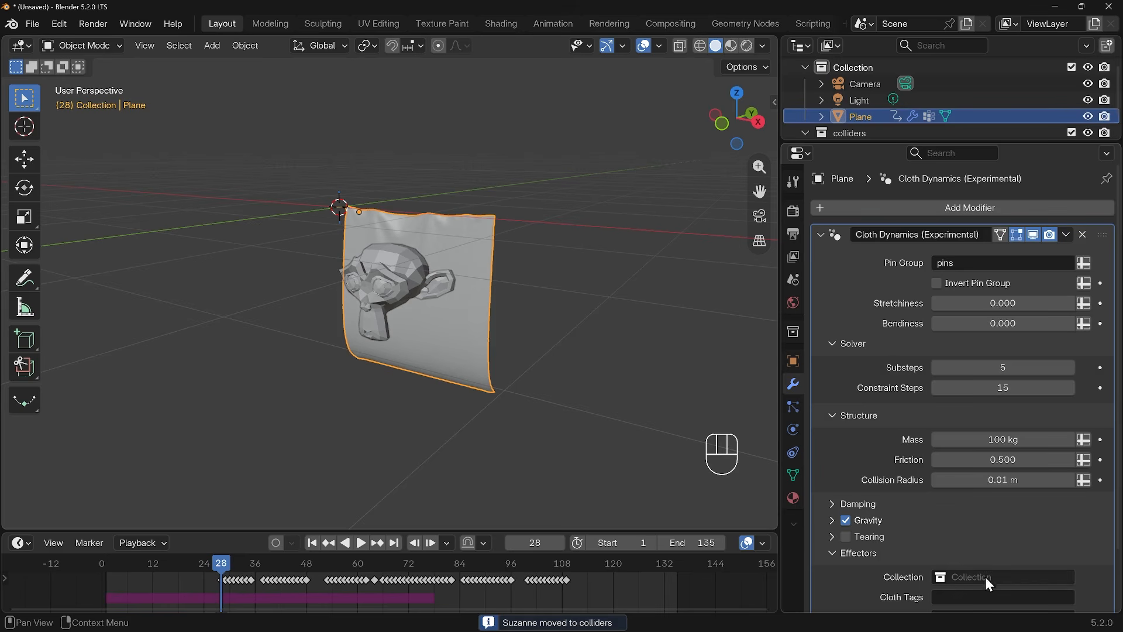
pyautogui.click(969, 576)
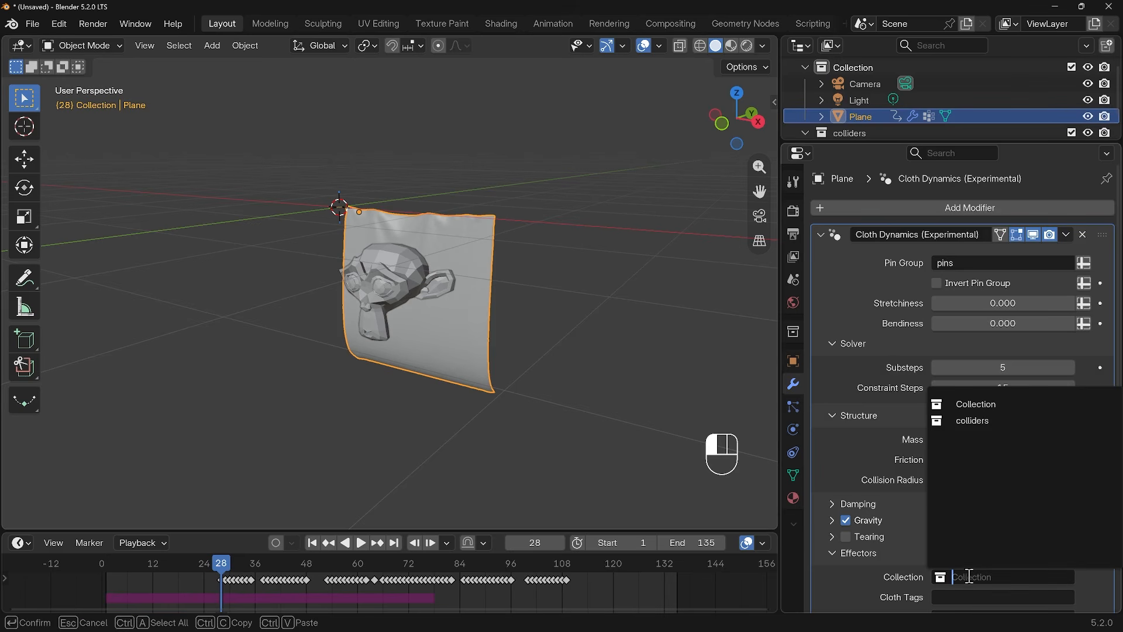
pyautogui.click(980, 422)
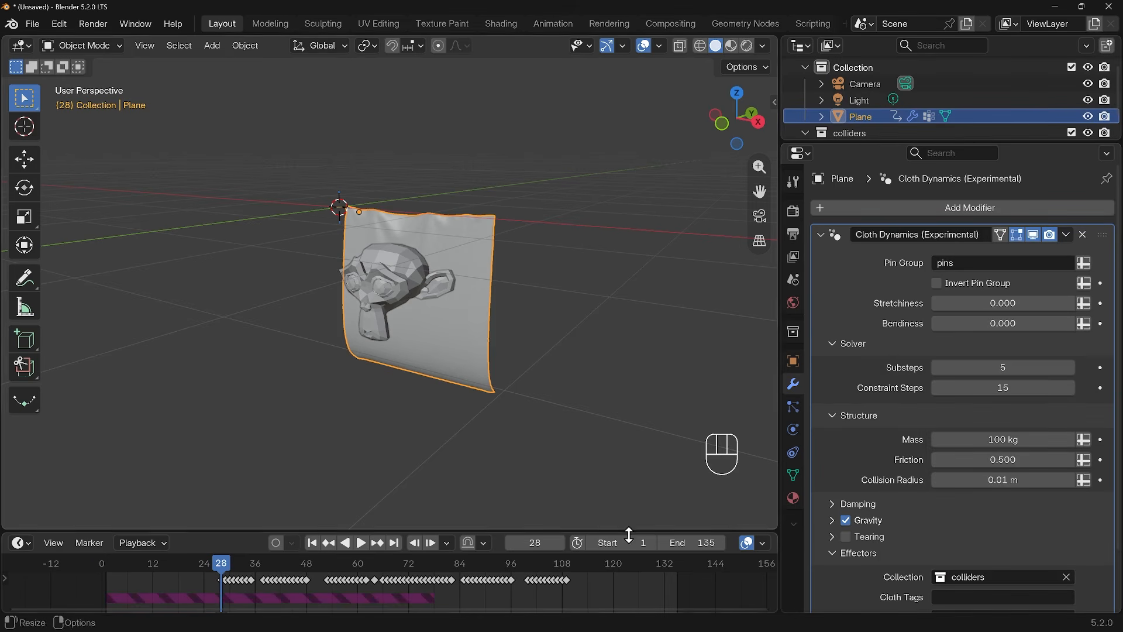
pyautogui.click(105, 566)
pyautogui.press('space')
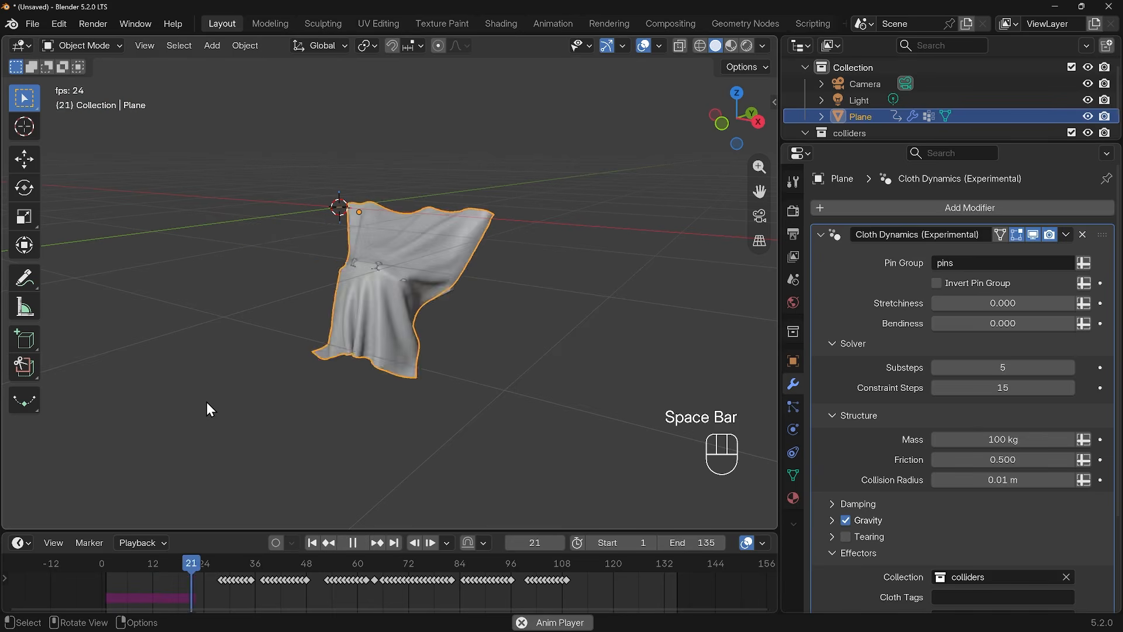
pyautogui.press('space')
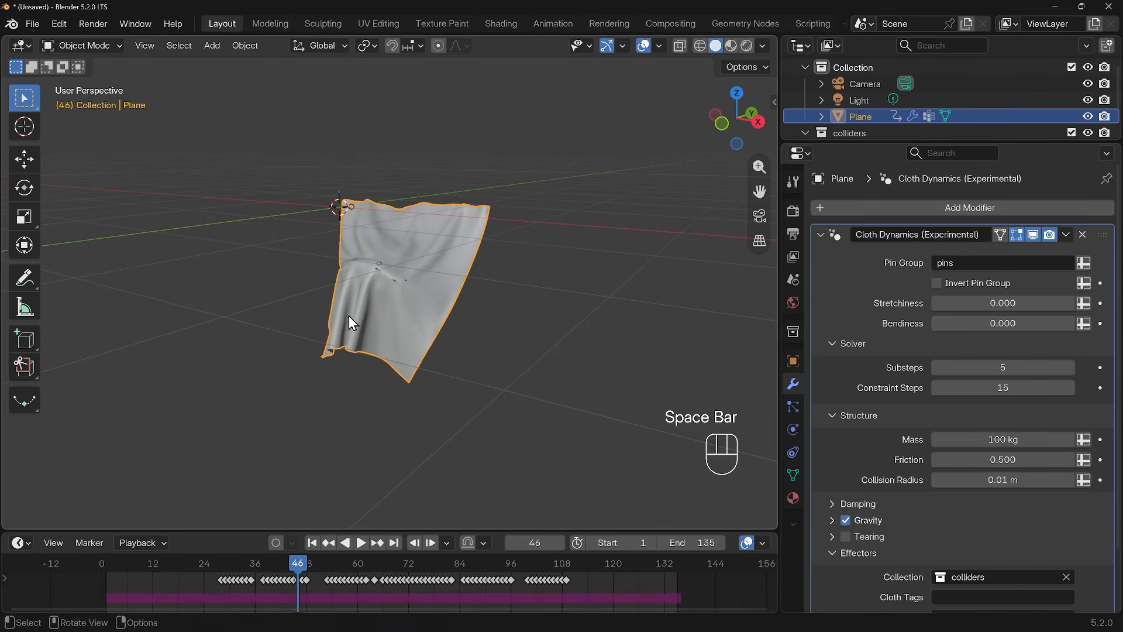
pyautogui.scroll(6, 372, 255)
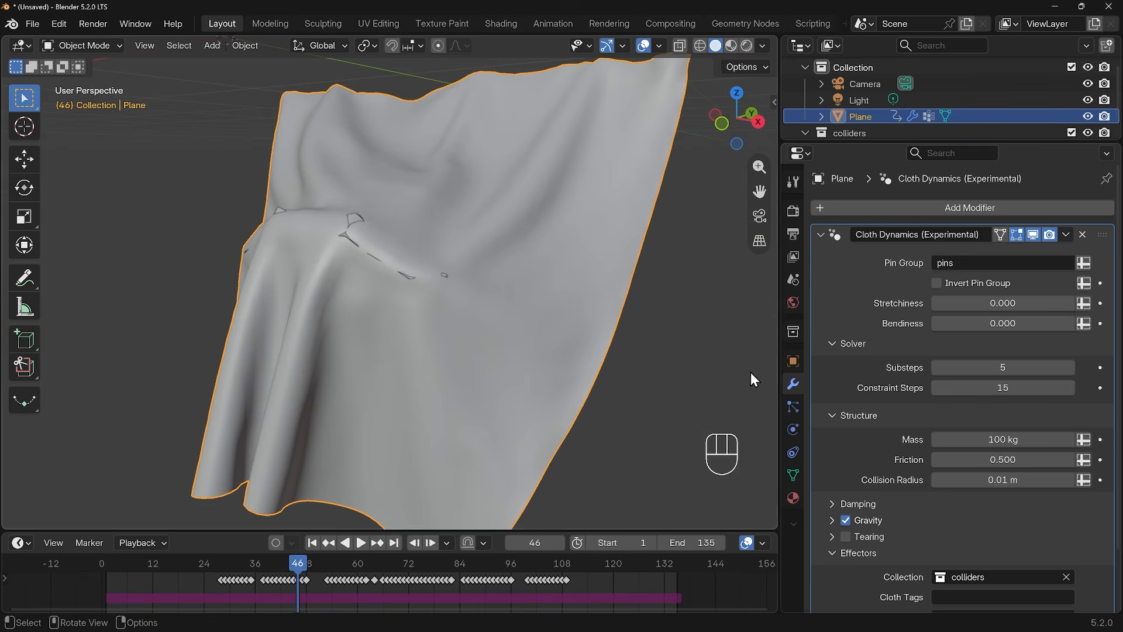
# Step: Set the cloth's Collision Radius to 0.02 m and replay the simulation from the start to frame 50
pyautogui.click(1069, 479)
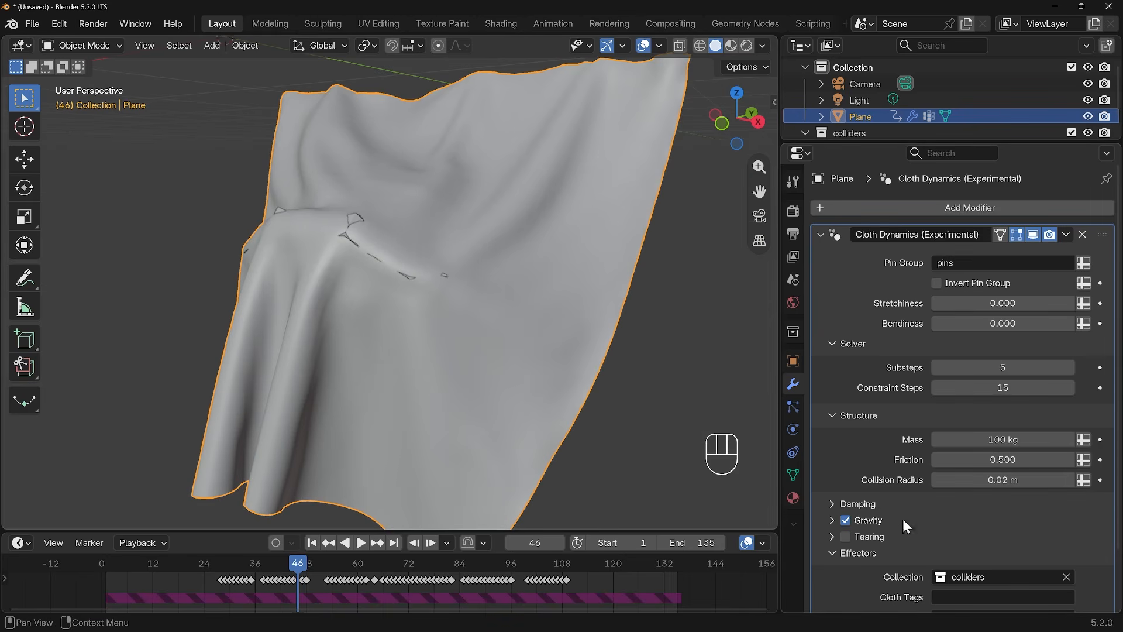
pyautogui.click(106, 574)
pyautogui.press('space')
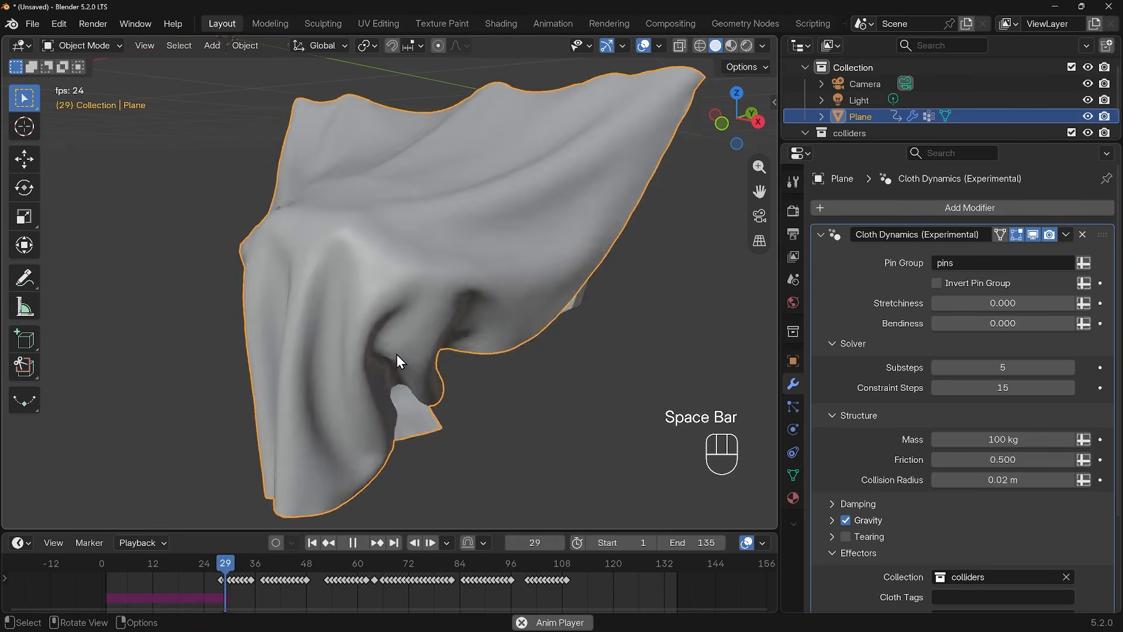
pyautogui.press('space')
# Step: Set the cloth's Collision Radius to 0.025 m and replay the simulation from the start to frame 123
pyautogui.click(1003, 480)
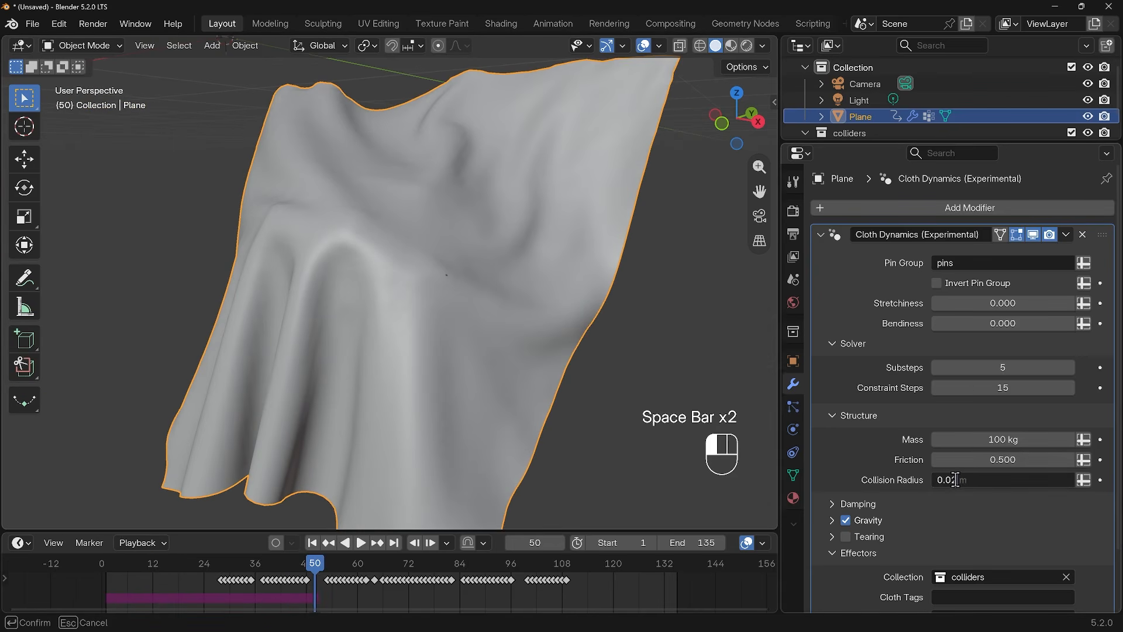
pyautogui.write('5')
pyautogui.press('Return')
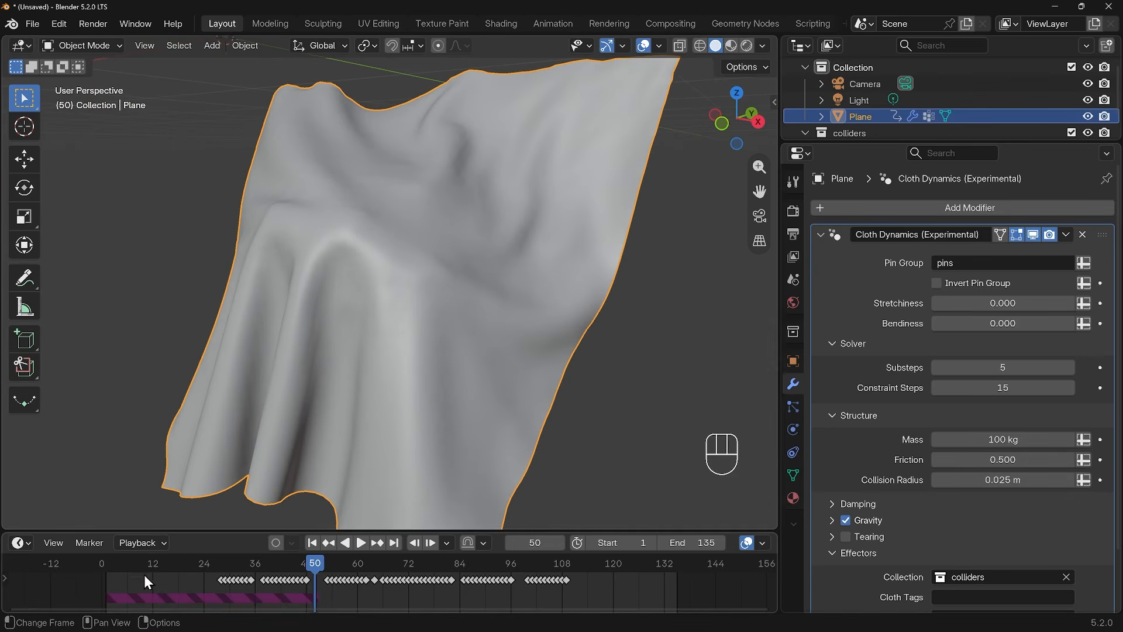
pyautogui.click(108, 574)
pyautogui.press('space')
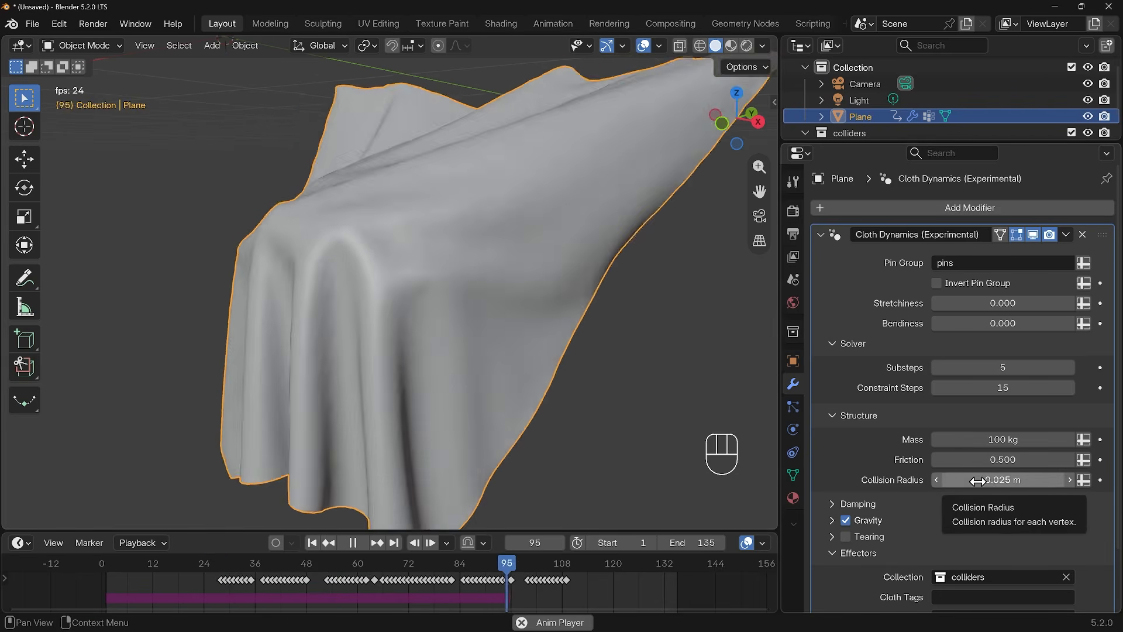
pyautogui.press('space')
pyautogui.moveTo(497, 316); pyautogui.dragTo(444, 339, button='middle')
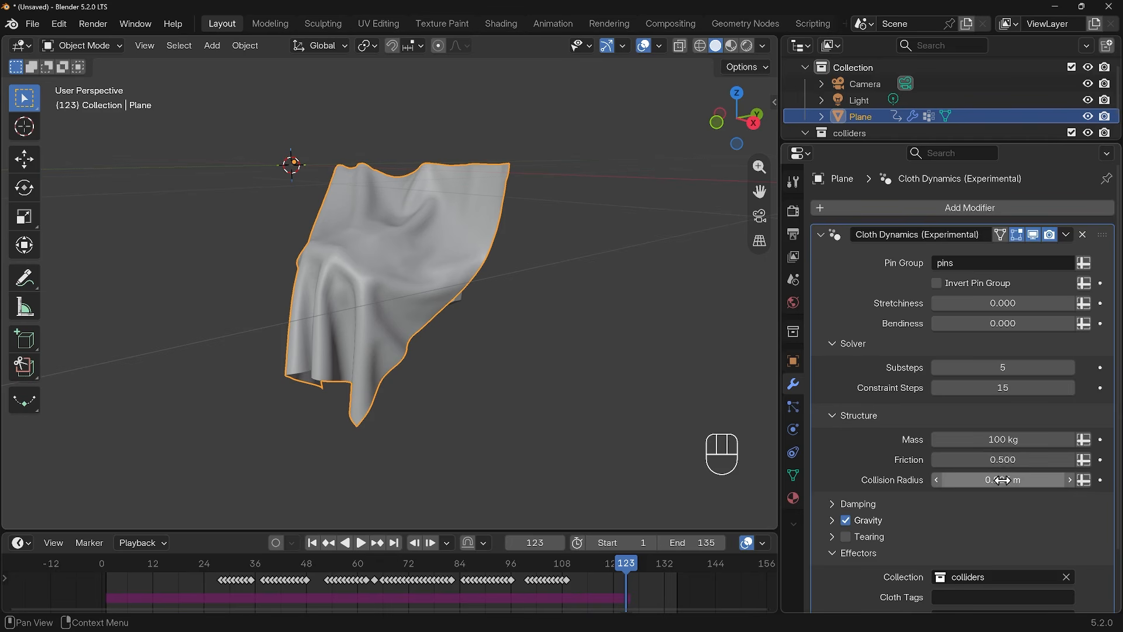
# Step: Set the cloth's Friction to 10 and replay the simulation from the start, looping once and stopping at frame 37
pyautogui.click(1021, 462)
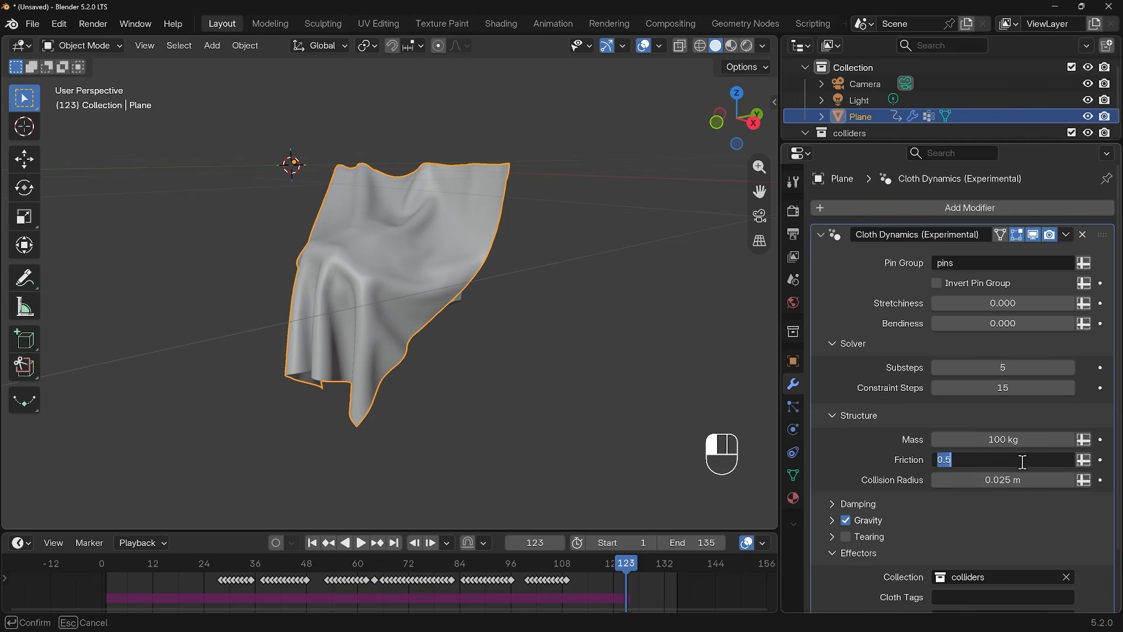
pyautogui.write('10')
pyautogui.press('Return')
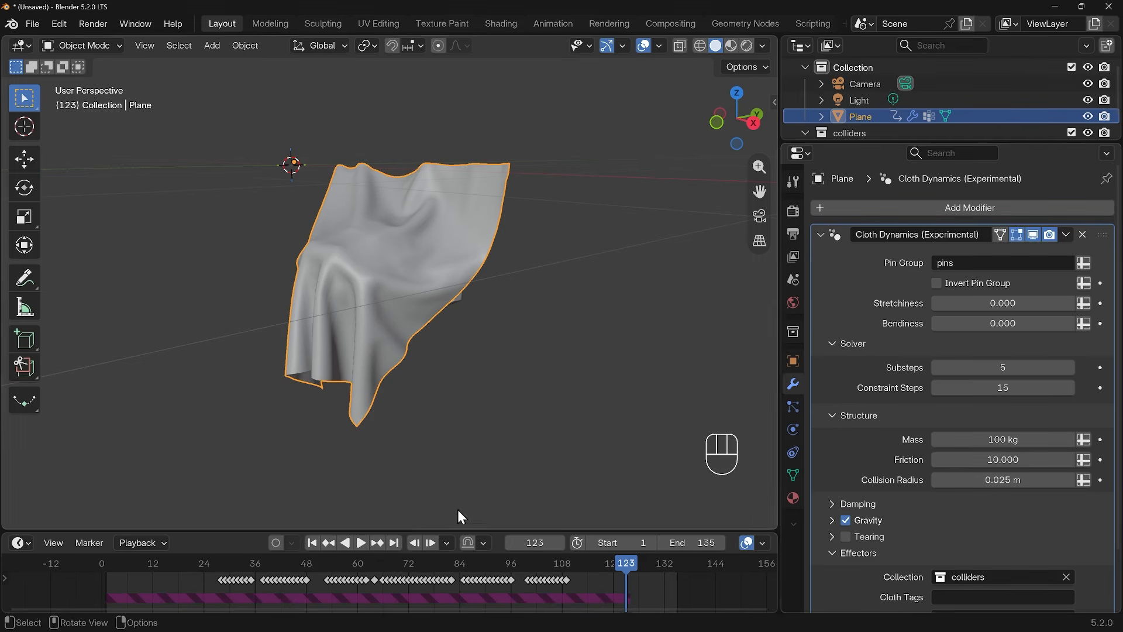
pyautogui.click(104, 566)
pyautogui.press('space')
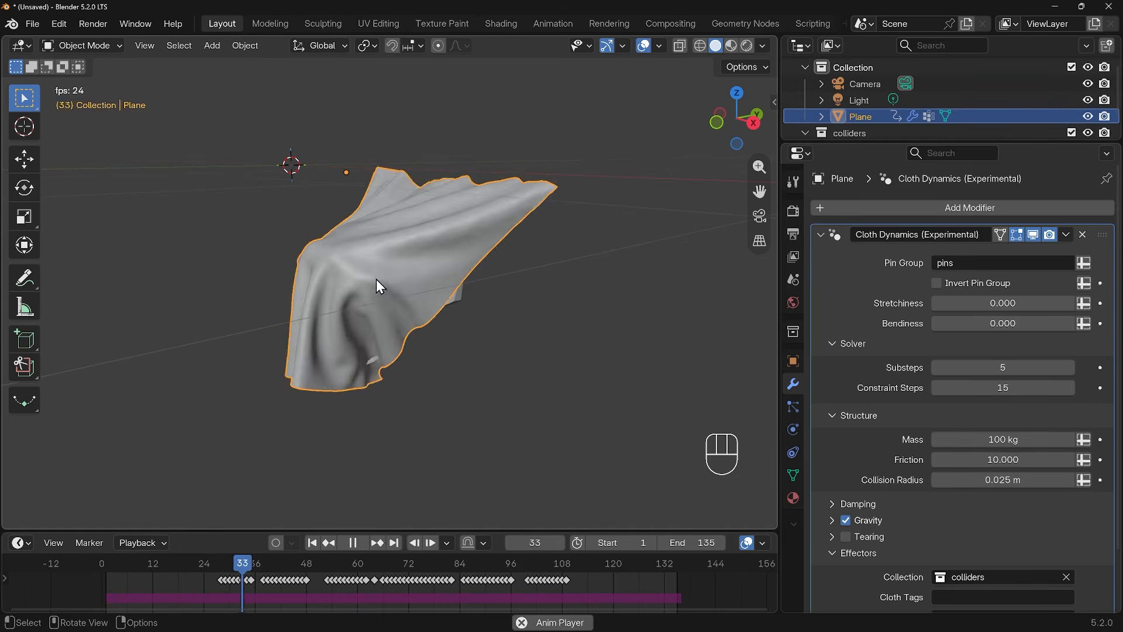
pyautogui.press('space')
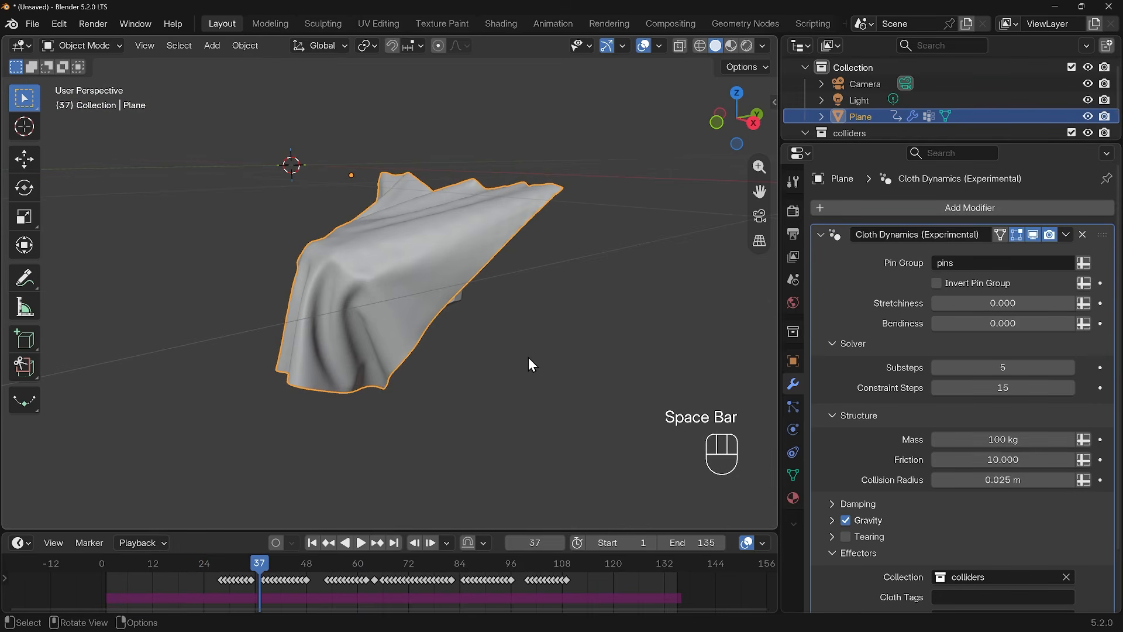
# Step: Enable Tearing on the cloth modifier and replay the simulation from the start to frame 123
pyautogui.scroll(-3, 943, 416)
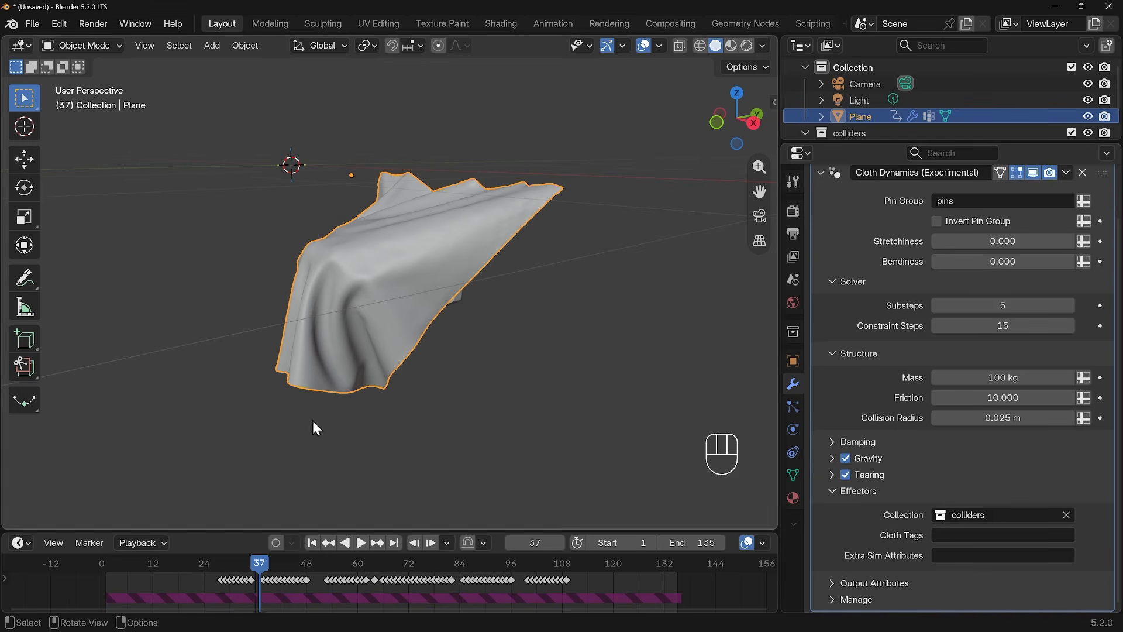
pyautogui.click(102, 561)
pyautogui.press('space')
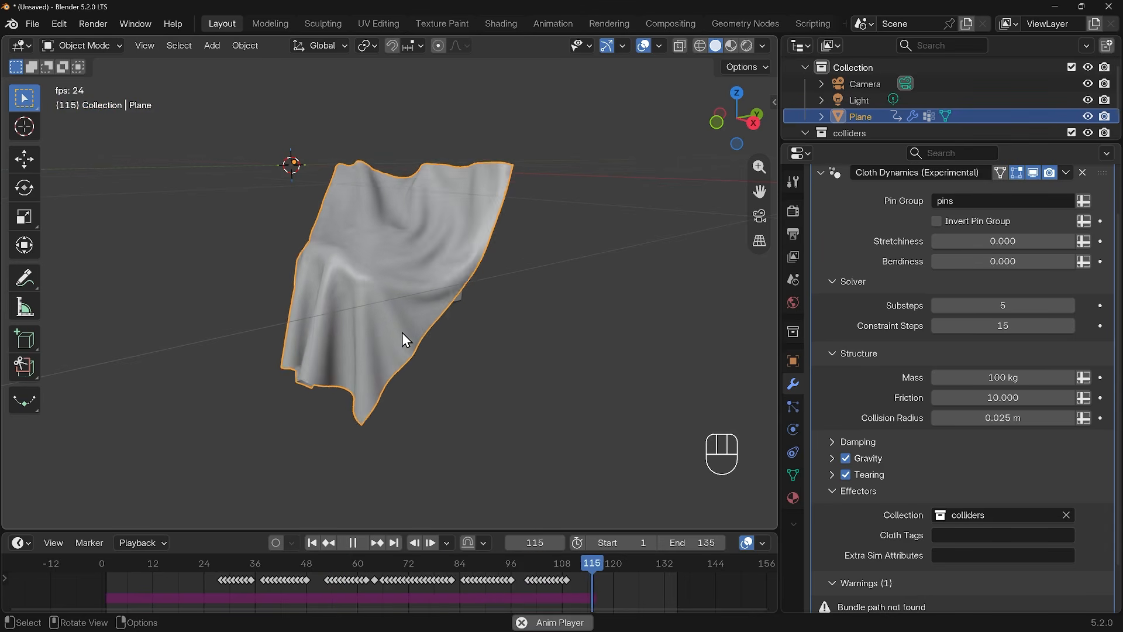
pyautogui.press('space')
# Step: Open the Tearing settings, set the Threshold to 4.56, and replay the simulation, stopping at frame 12
pyautogui.click(831, 473)
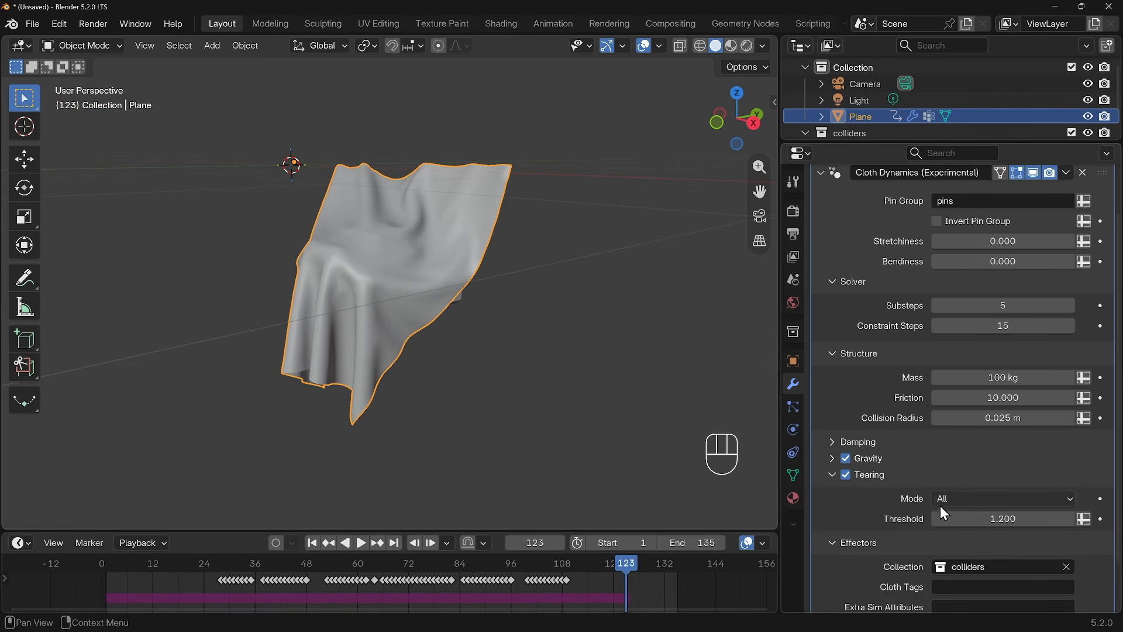
pyautogui.click(312, 543)
pyautogui.press('space')
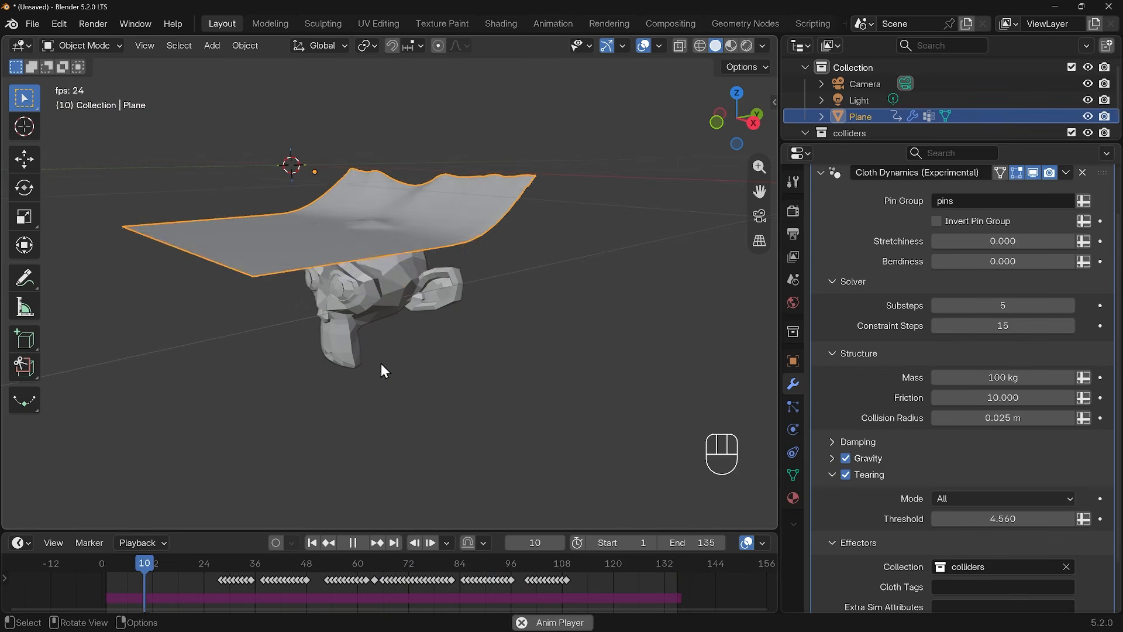
pyautogui.press('space')
# Step: Set the Tearing Threshold to 100 and replay the simulation from the start to frame 93
pyautogui.click(995, 519)
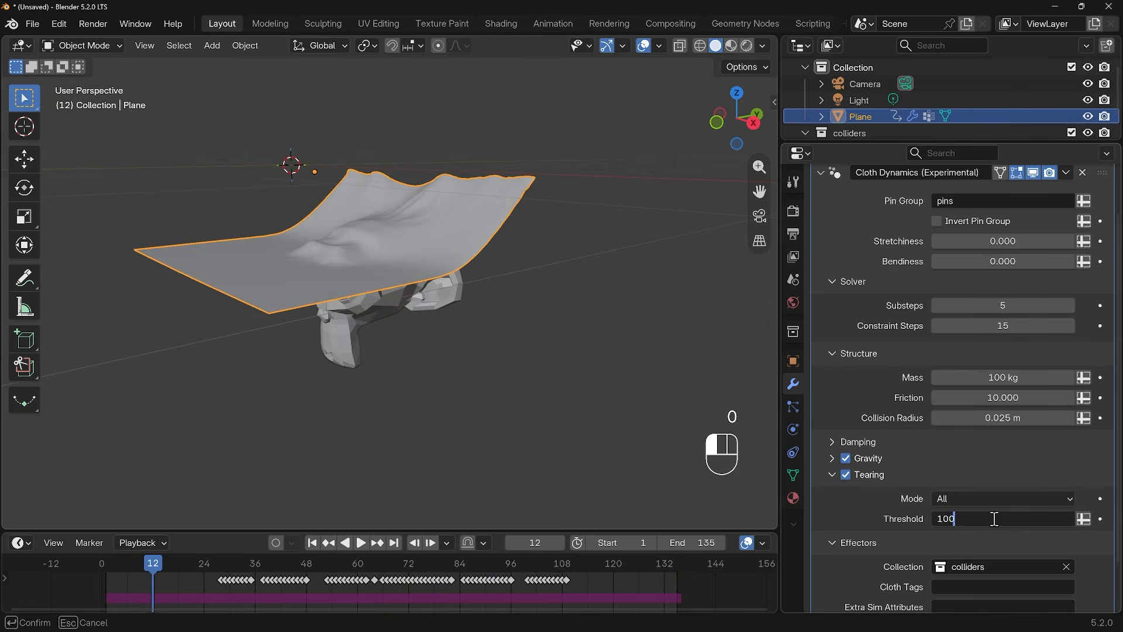
pyautogui.write('100')
pyautogui.press('Return')
pyautogui.click(105, 566)
pyautogui.press('space')
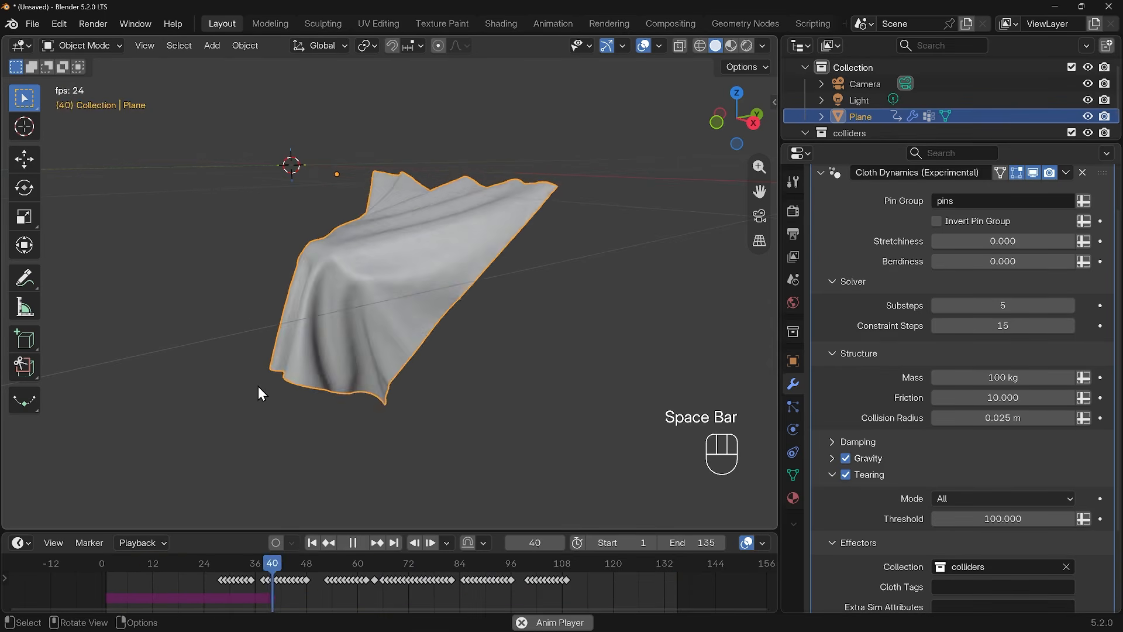
pyautogui.press('space')
# Step: Set the Tearing Threshold to 0.1 and replay the simulation from the start to frame 27
pyautogui.moveTo(1002, 518); pyautogui.dragTo(1003, 518)
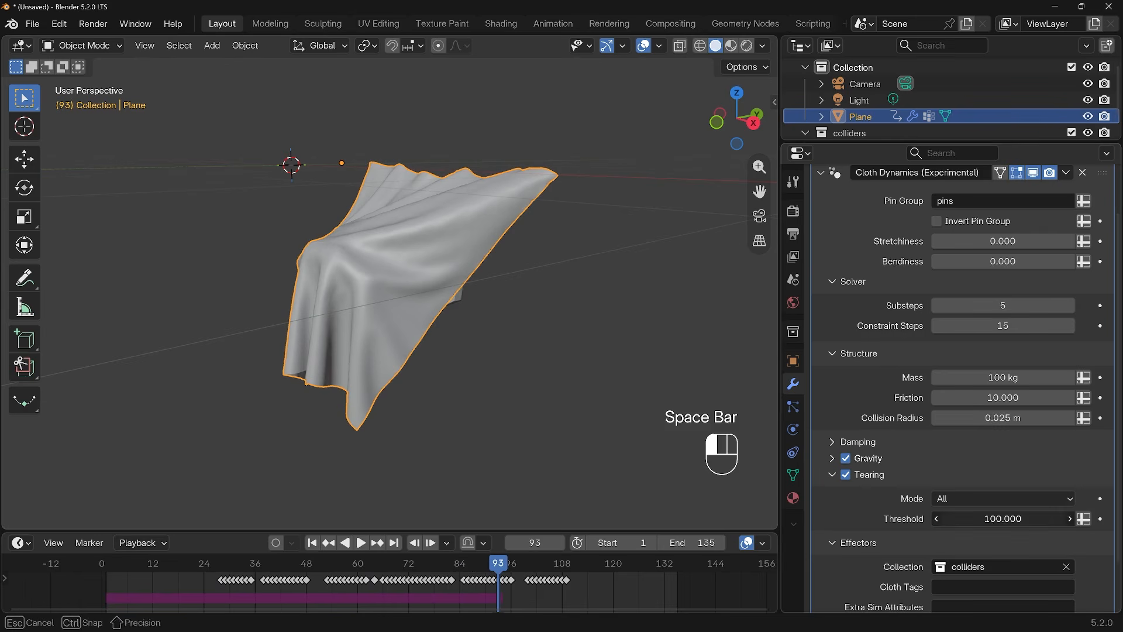
pyautogui.write('0.1')
pyautogui.press('Return')
pyautogui.click(106, 570)
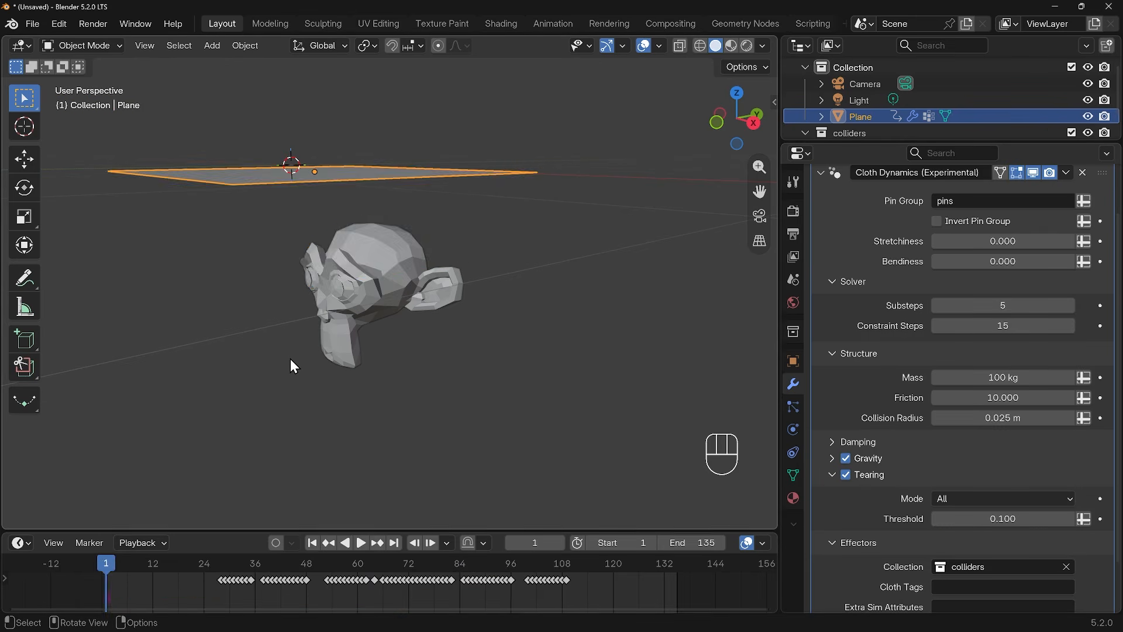
pyautogui.press('space')
pyautogui.press('space')
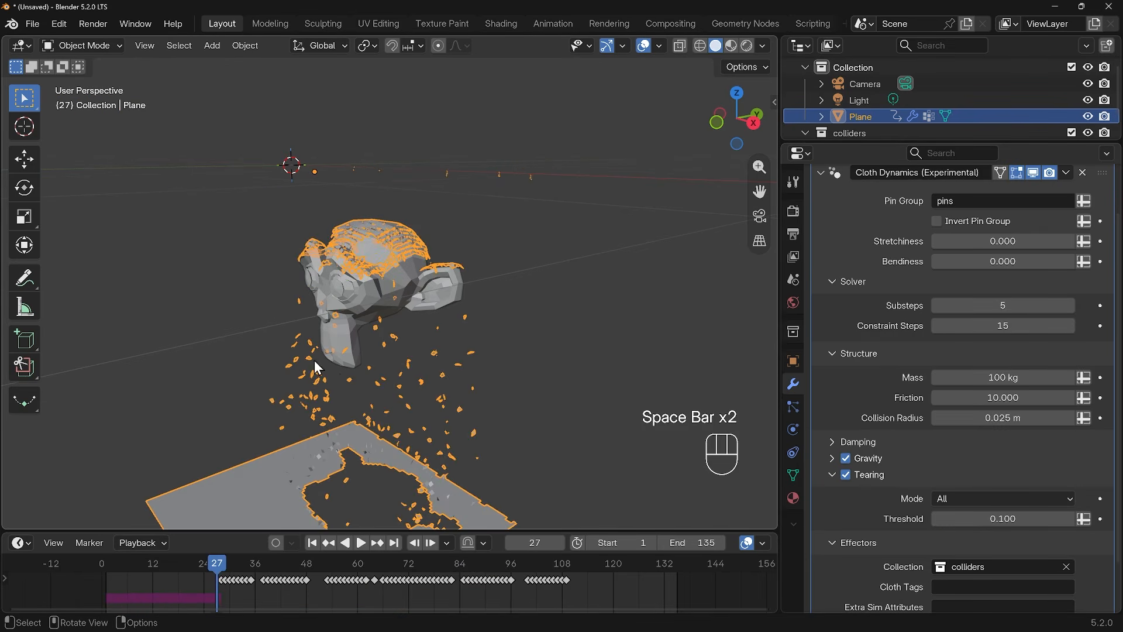
# Step: Set the Tearing Threshold to 0.5 and replay the simulation from the start to frame 23
pyautogui.click(996, 520)
pyautogui.write('0.5')
pyautogui.press('Return')
pyautogui.click(105, 570)
pyautogui.press('space')
pyautogui.press('space')
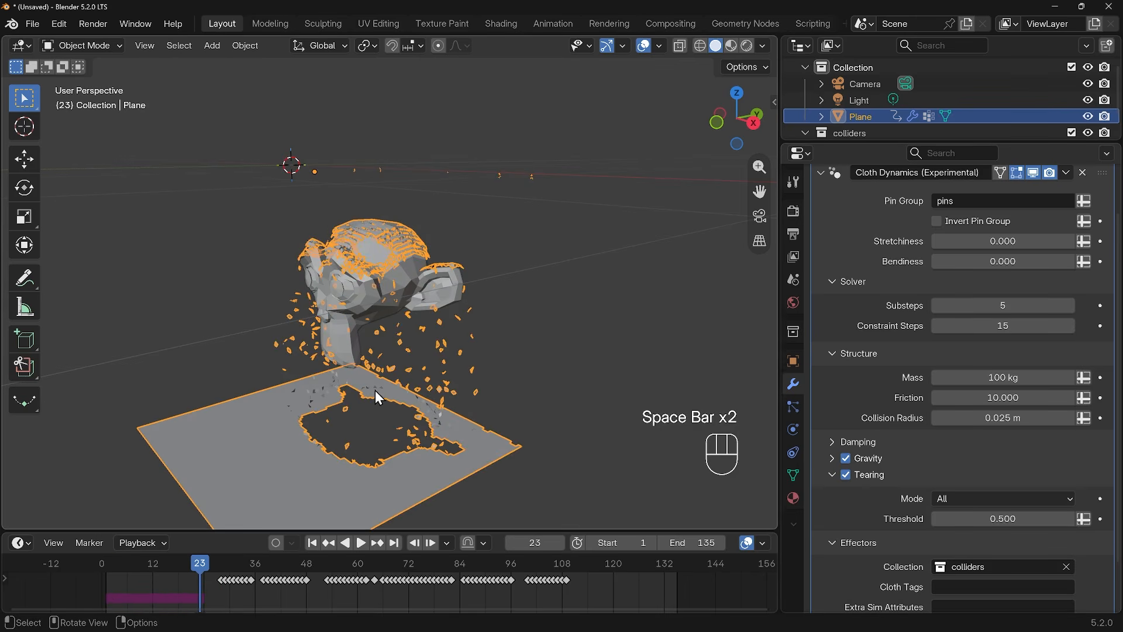
pyautogui.moveTo(1029, 518); pyautogui.dragTo(1029, 518)
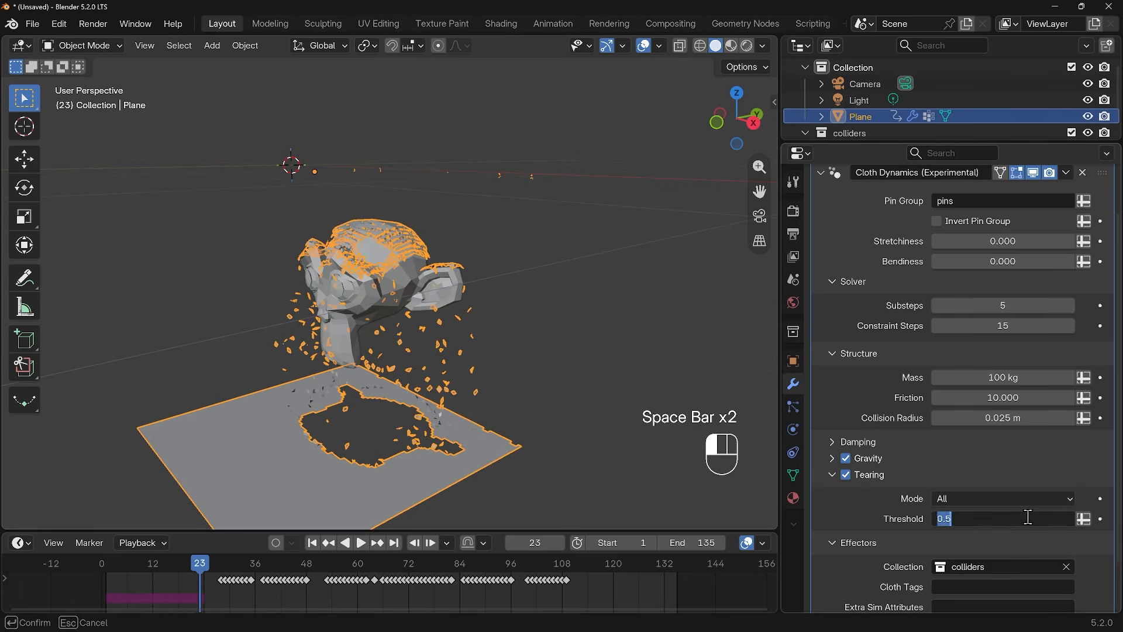
pyautogui.write('1.2')
pyautogui.press('Tab')
pyautogui.click(906, 517)
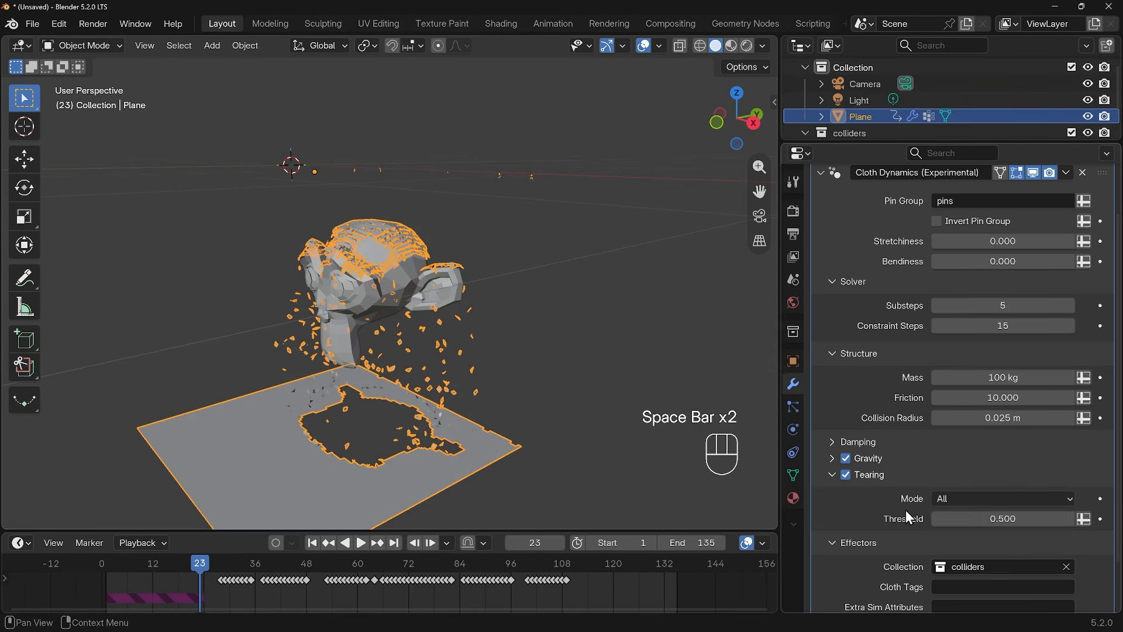
# Step: Set the Tearing Threshold to 0.8 and replay the simulation from the start to frame 24
pyautogui.click(1021, 520)
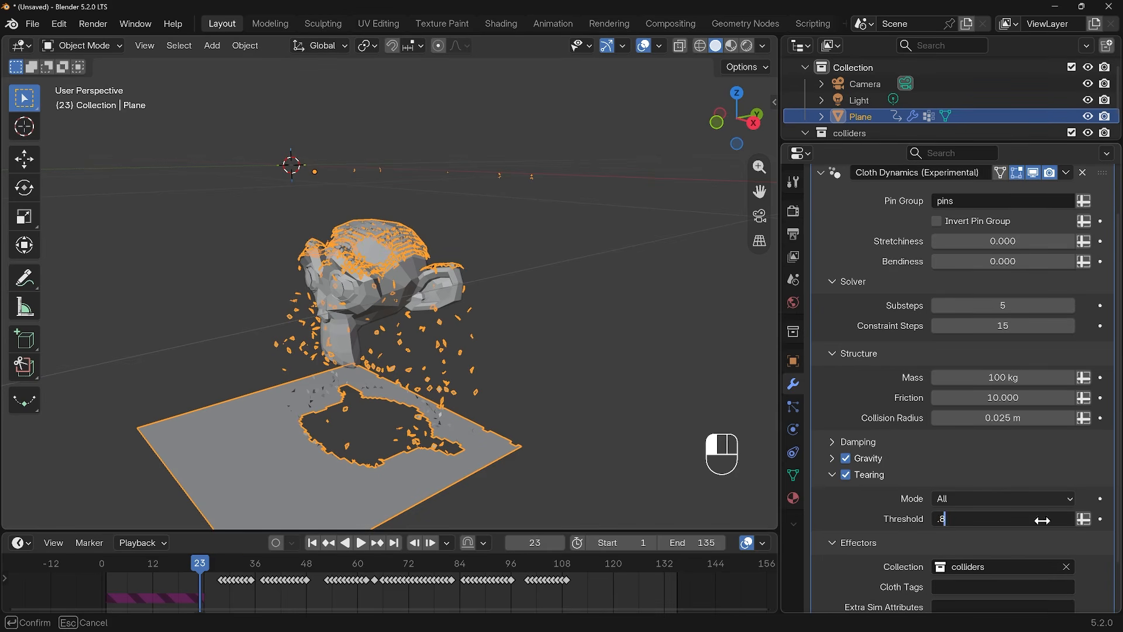
pyautogui.write('.8')
pyautogui.press('Return')
pyautogui.hotkey('shift', 'Left')
pyautogui.press('space')
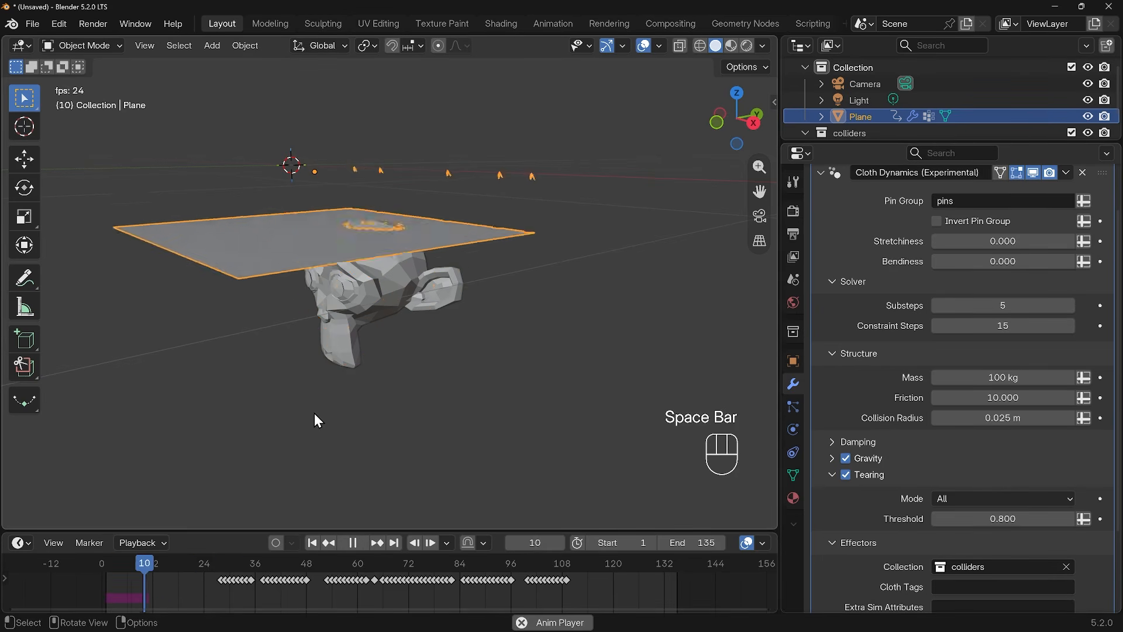
pyautogui.press('space')
# Step: Set the cloth's Tearing Threshold to 1
pyautogui.click(1036, 518)
pyautogui.write('1')
pyautogui.press('Return')
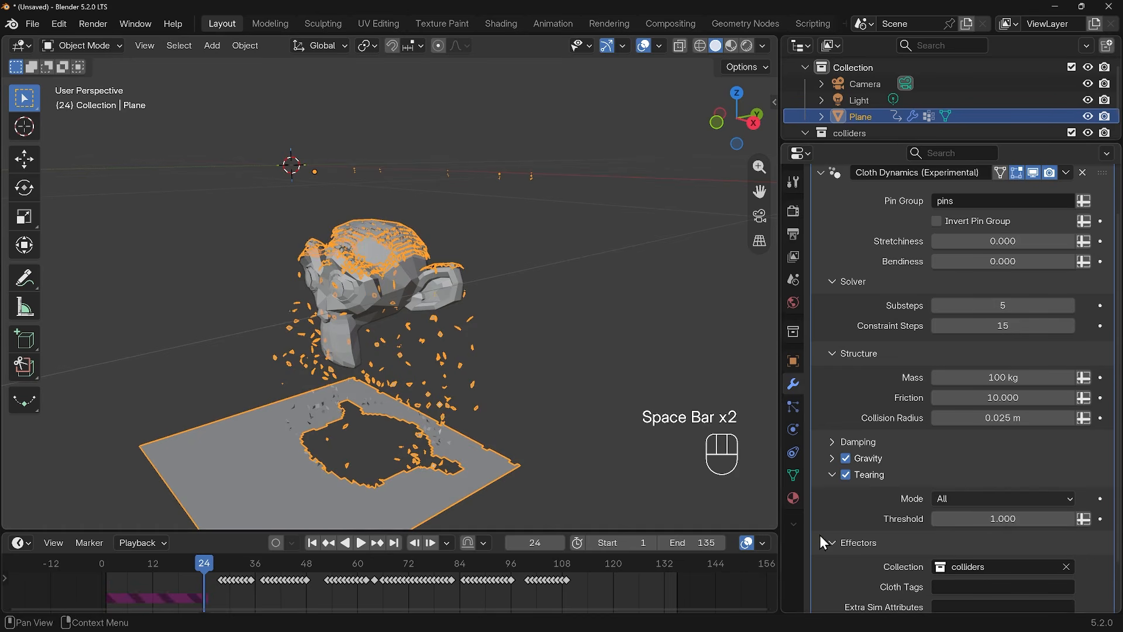
# Step: Replay the cloth simulation from the start to frame 21
pyautogui.click(106, 566)
pyautogui.press('space')
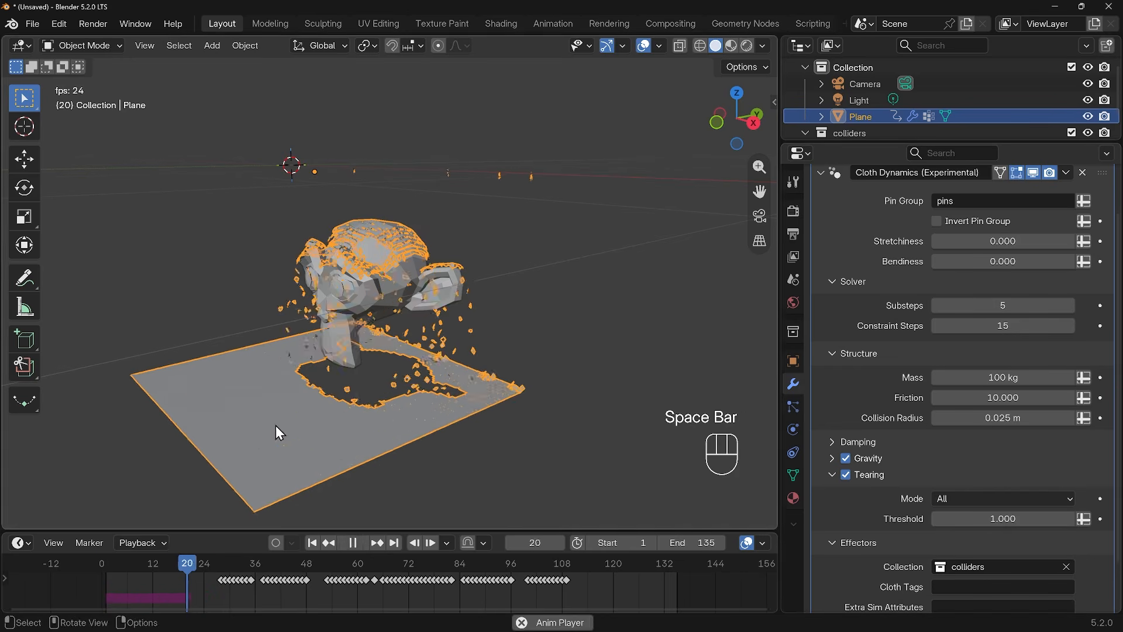
pyautogui.press('space')
# Step: Set the Tearing Threshold to 3 and replay the simulation from the start to frame 33
pyautogui.click(1021, 518)
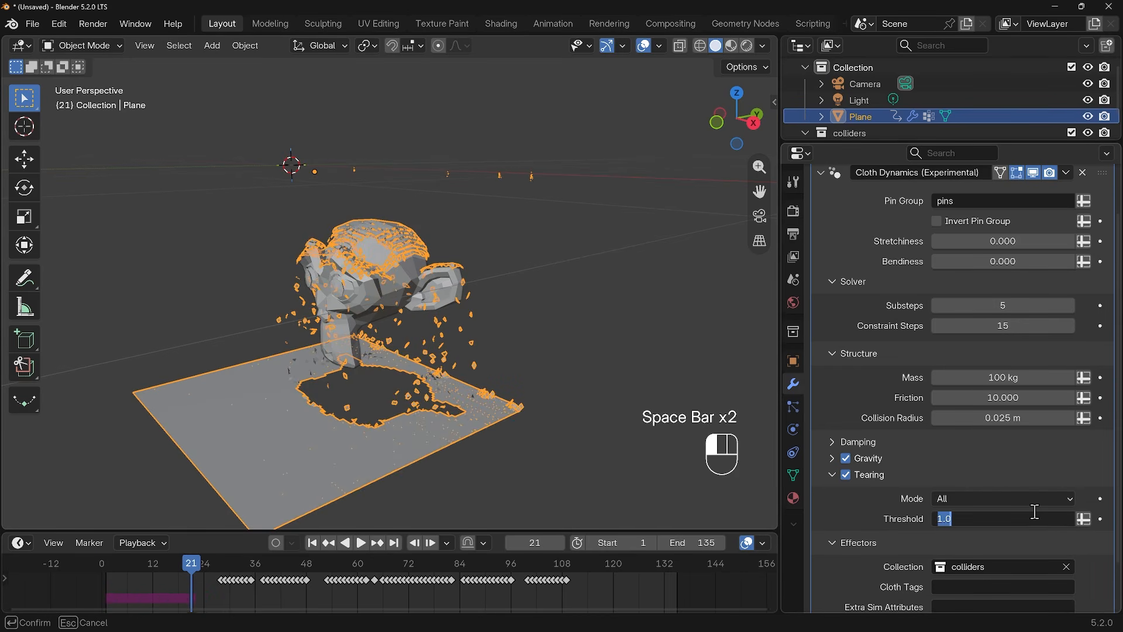
pyautogui.write('3')
pyautogui.press('Return')
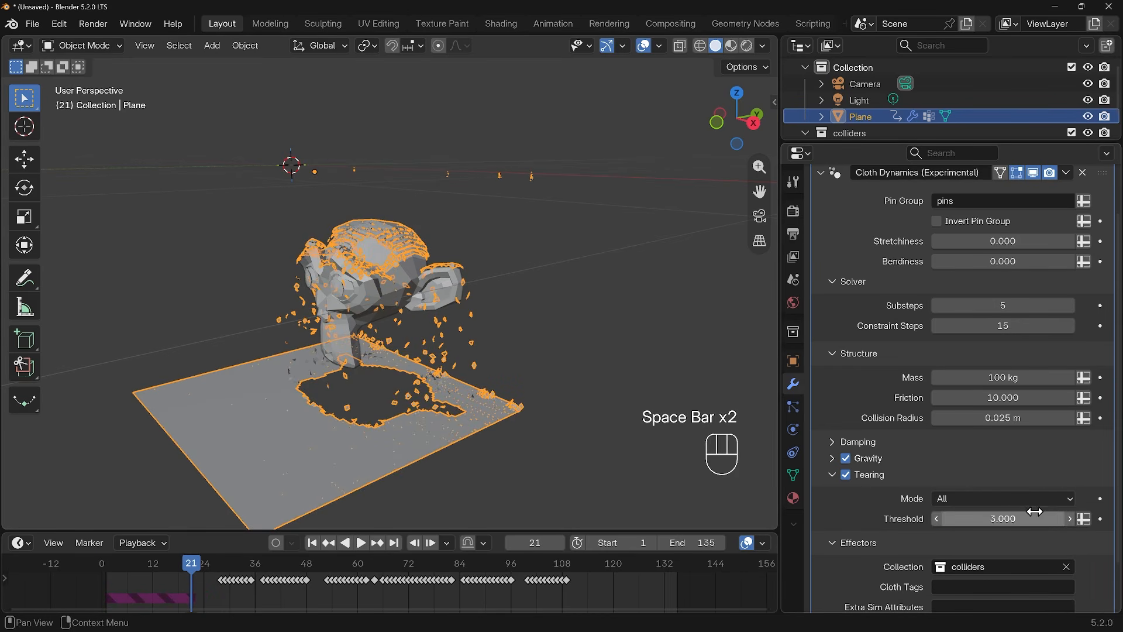
pyautogui.click(99, 565)
pyautogui.press('space')
pyautogui.press('space')
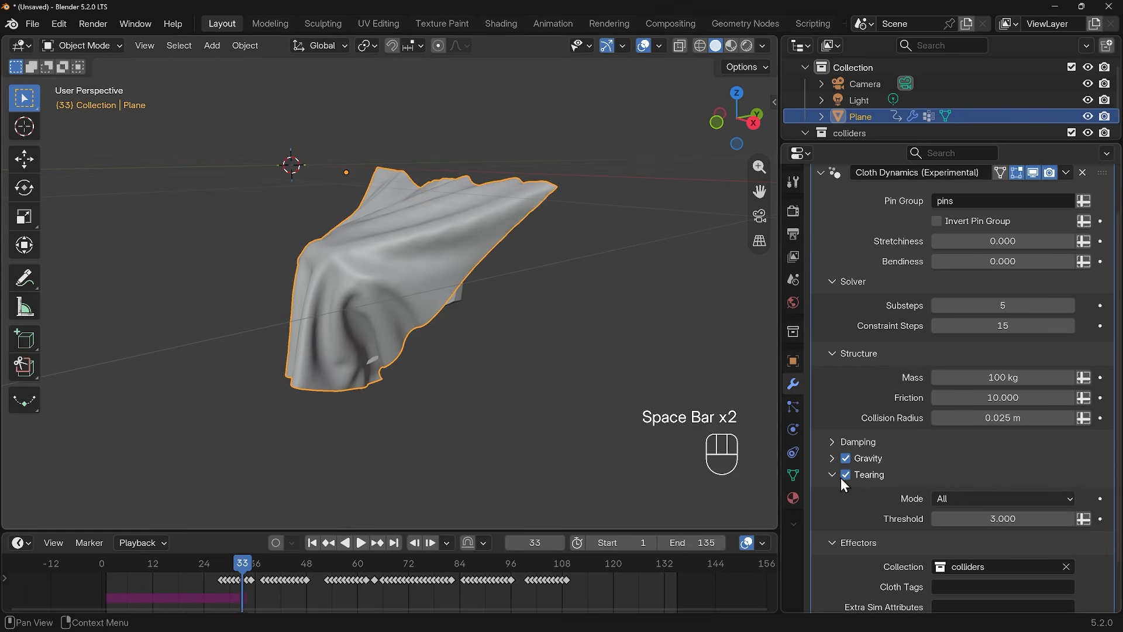
# Step: Set the Tearing Threshold to 1.1 and replay the simulation from the start to frame 128, viewing the monkey head from the front
pyautogui.moveTo(938, 521); pyautogui.dragTo(912, 521)
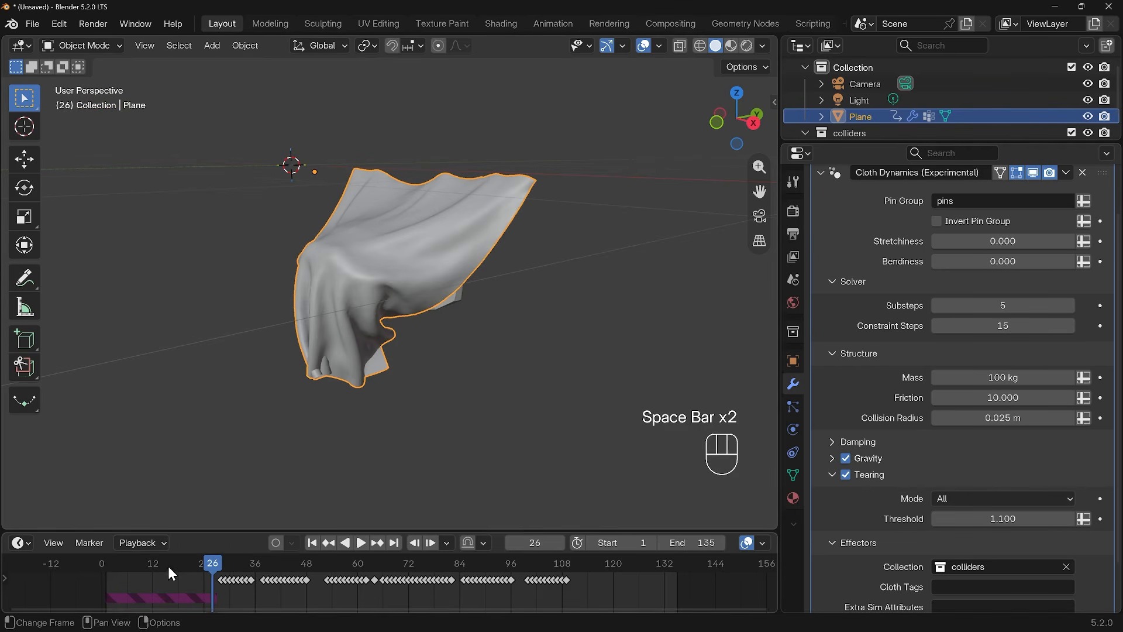
pyautogui.click(102, 566)
pyautogui.press('space')
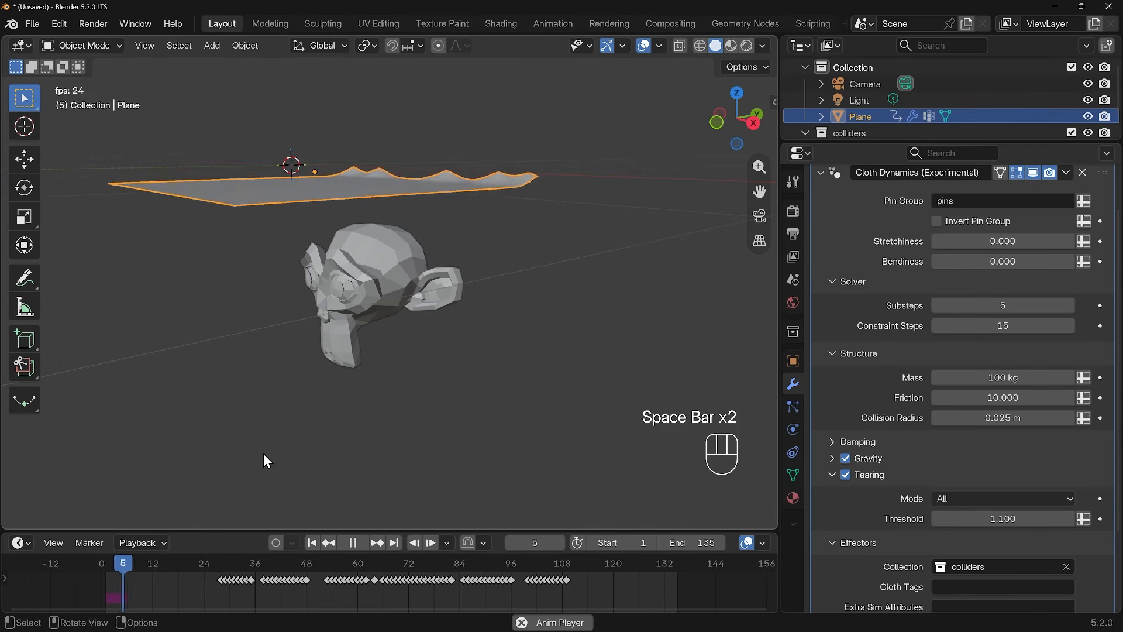
pyautogui.moveTo(369, 265); pyautogui.dragTo(453, 287, button='middle')
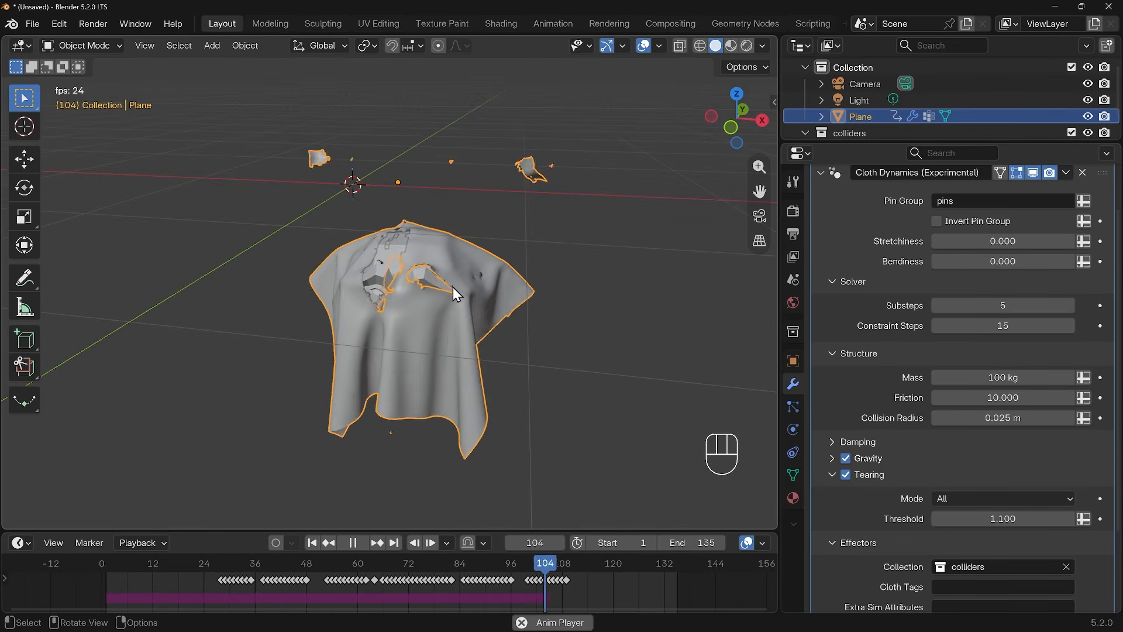
pyautogui.press('space')
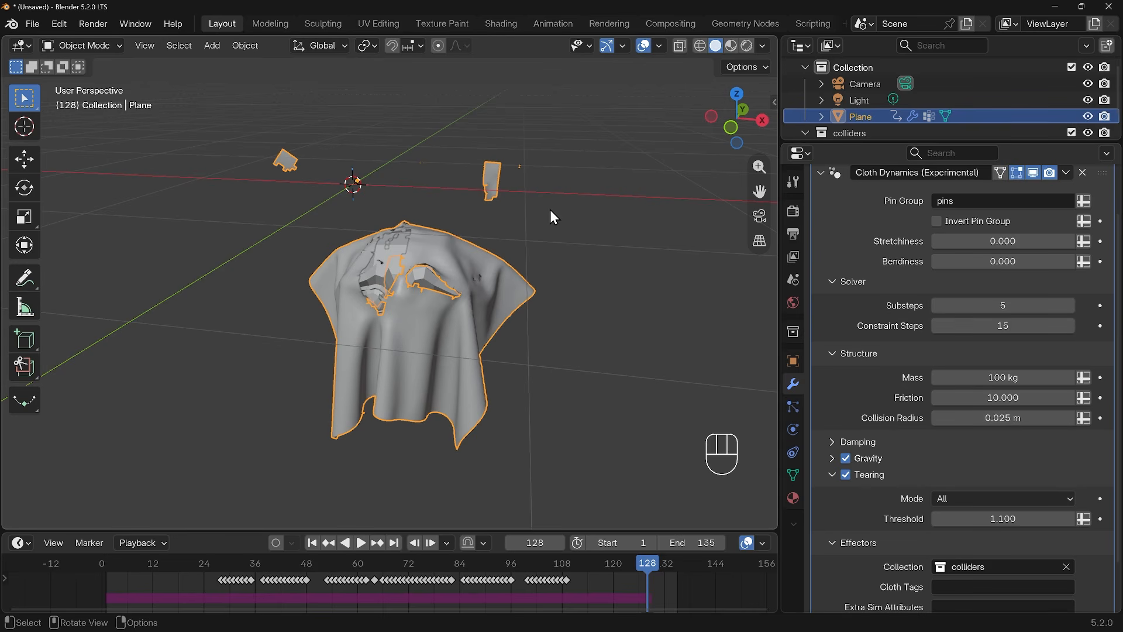
pyautogui.scroll(-2, 982, 354)
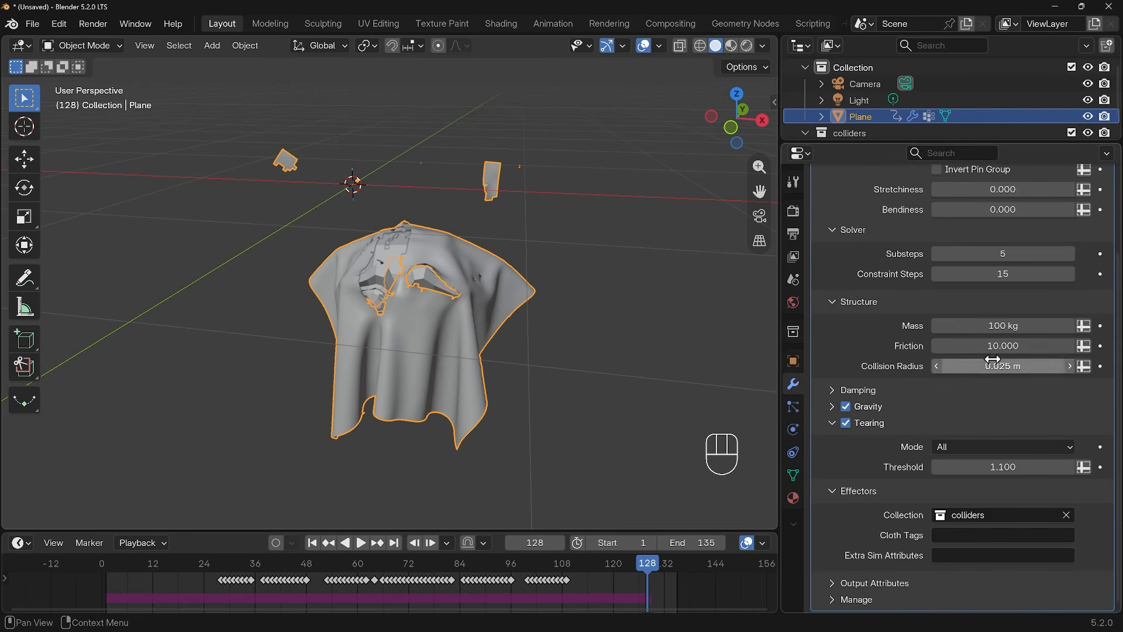